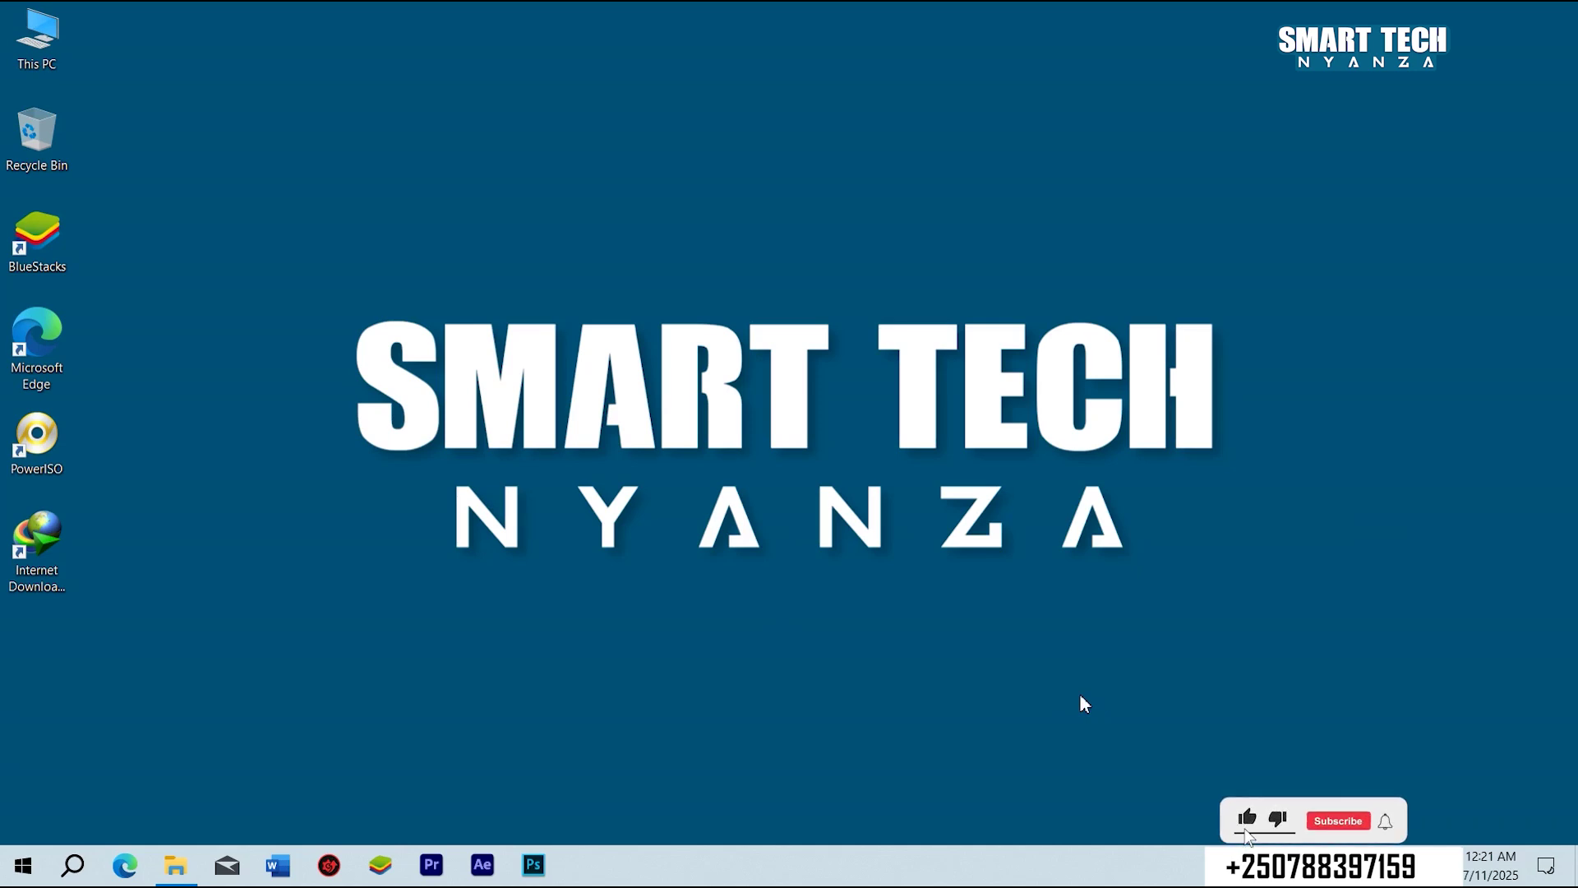
Create a new text document on the desktop, keep its default name, and open it.
right_click(257, 134)
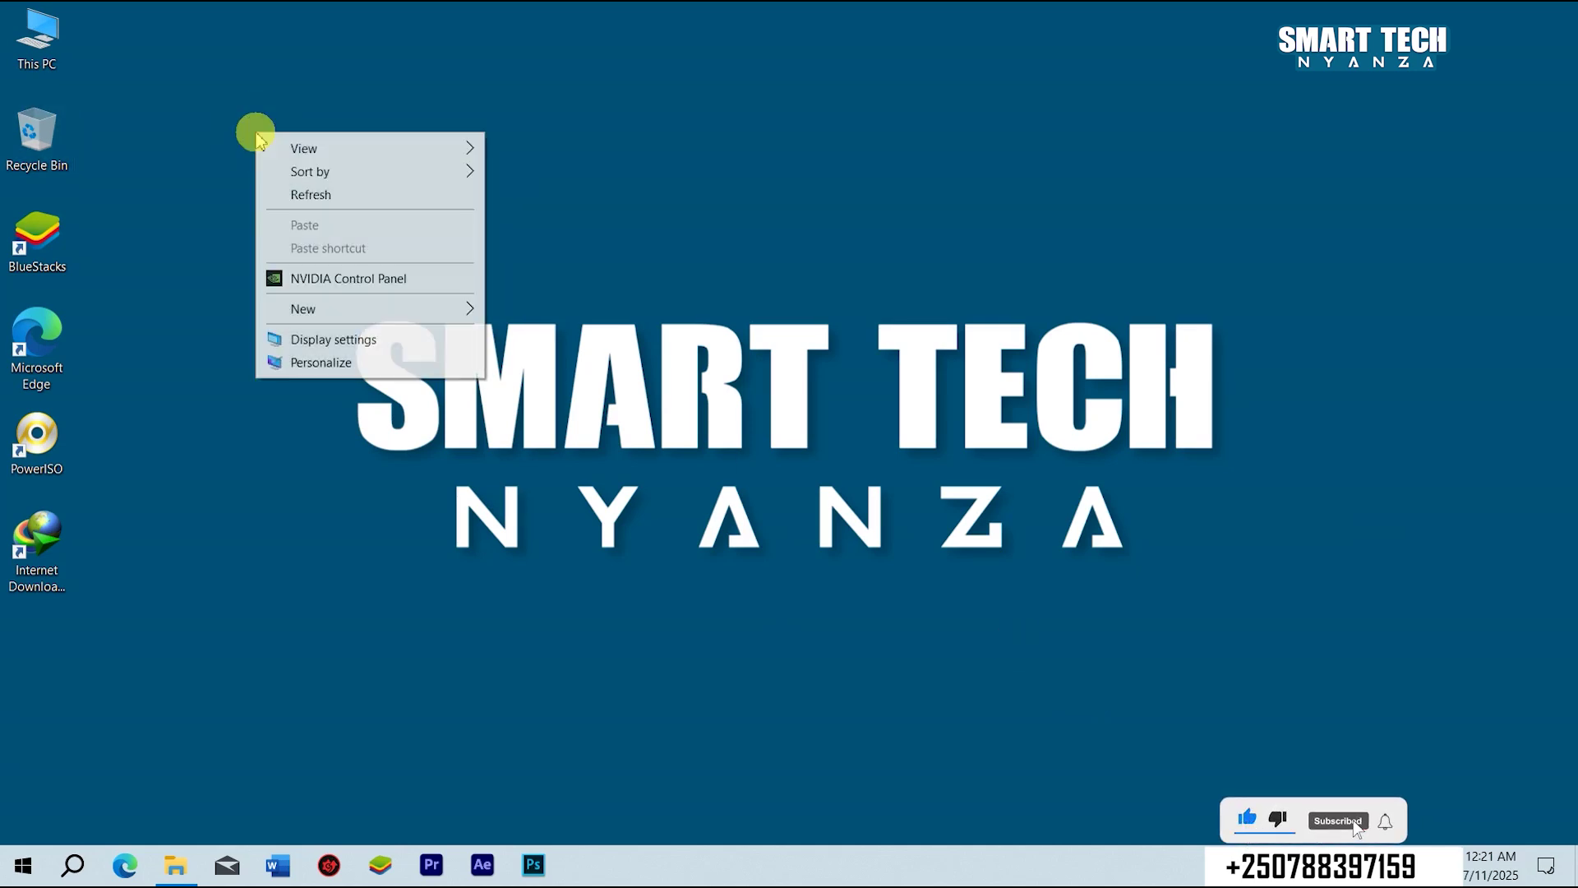
mouse_move(368, 308)
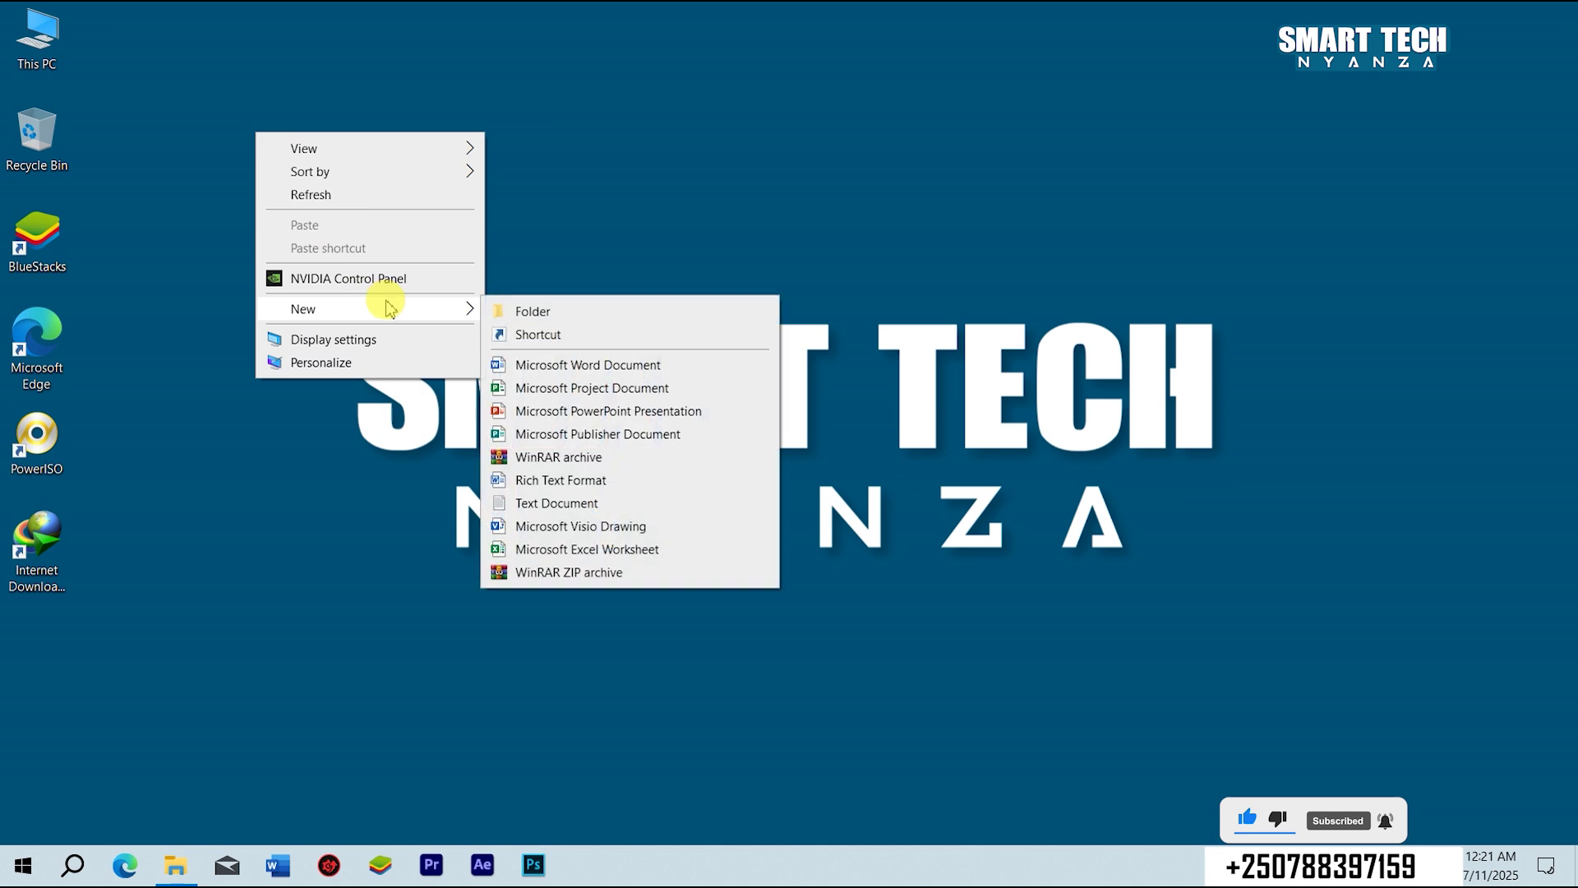
left_click(548, 505)
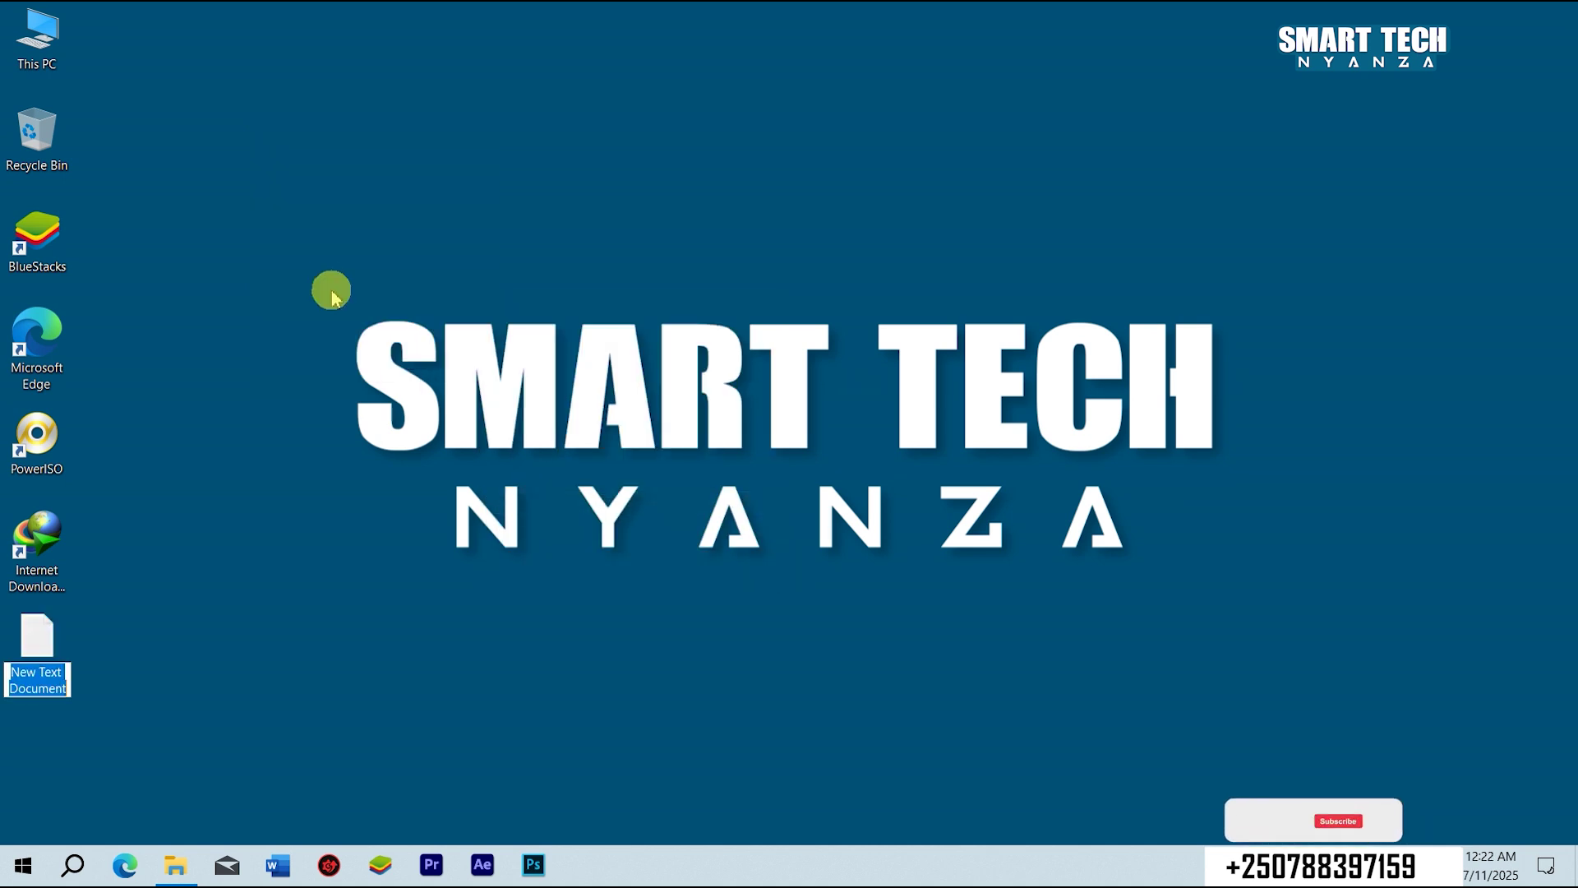
left_click(154, 593)
double_click(25, 647)
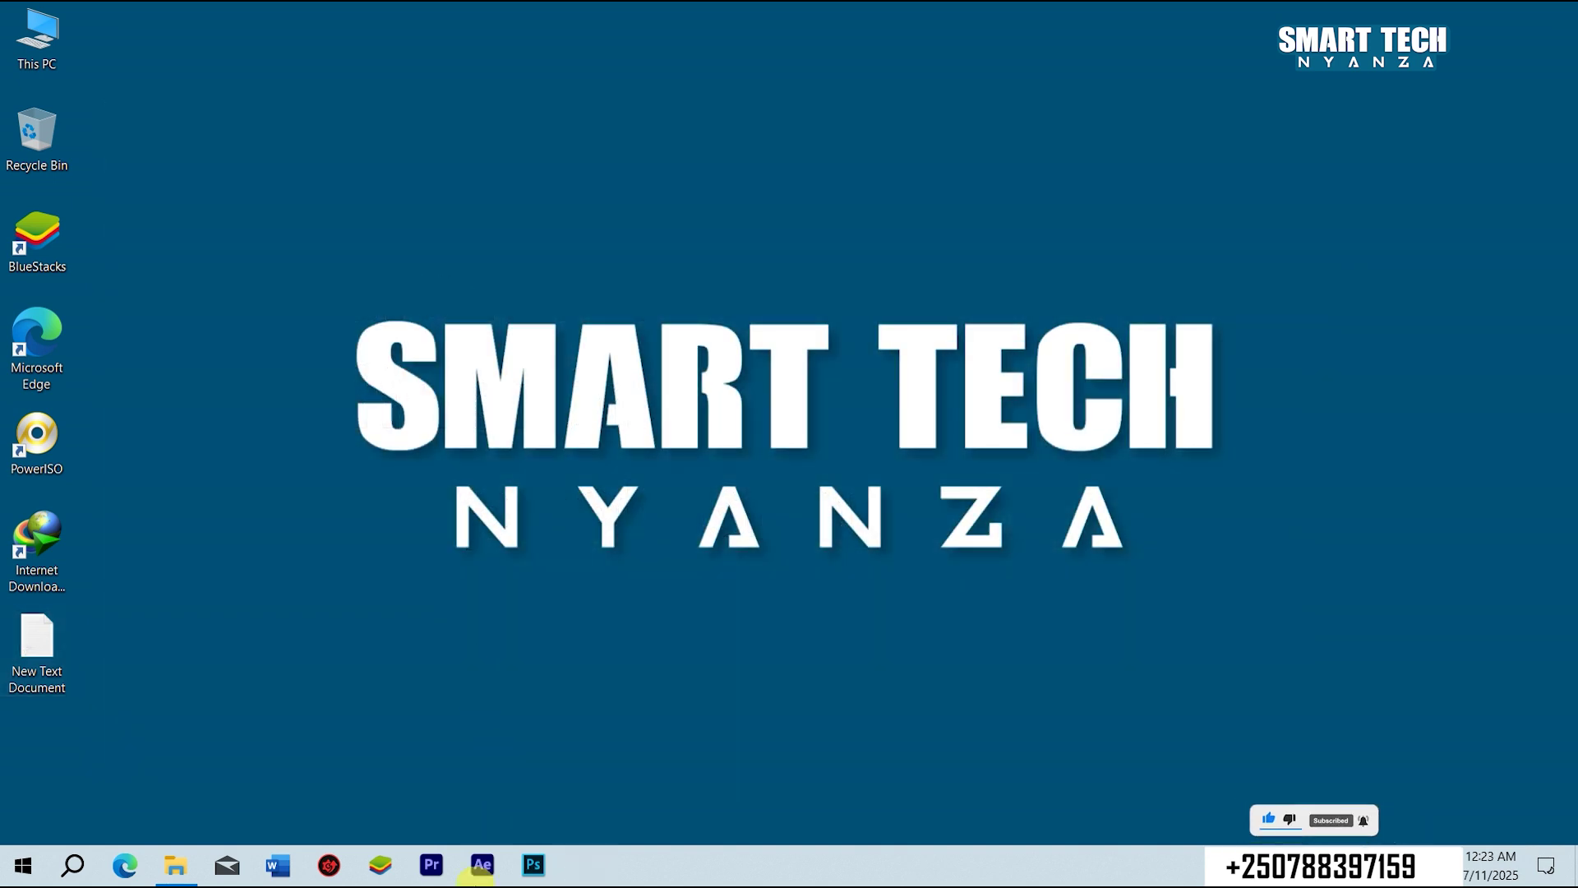
Launch Photoshop and browse the Open dialog through the wedding DCIM and 100EOS5D folders.
left_click(533, 865)
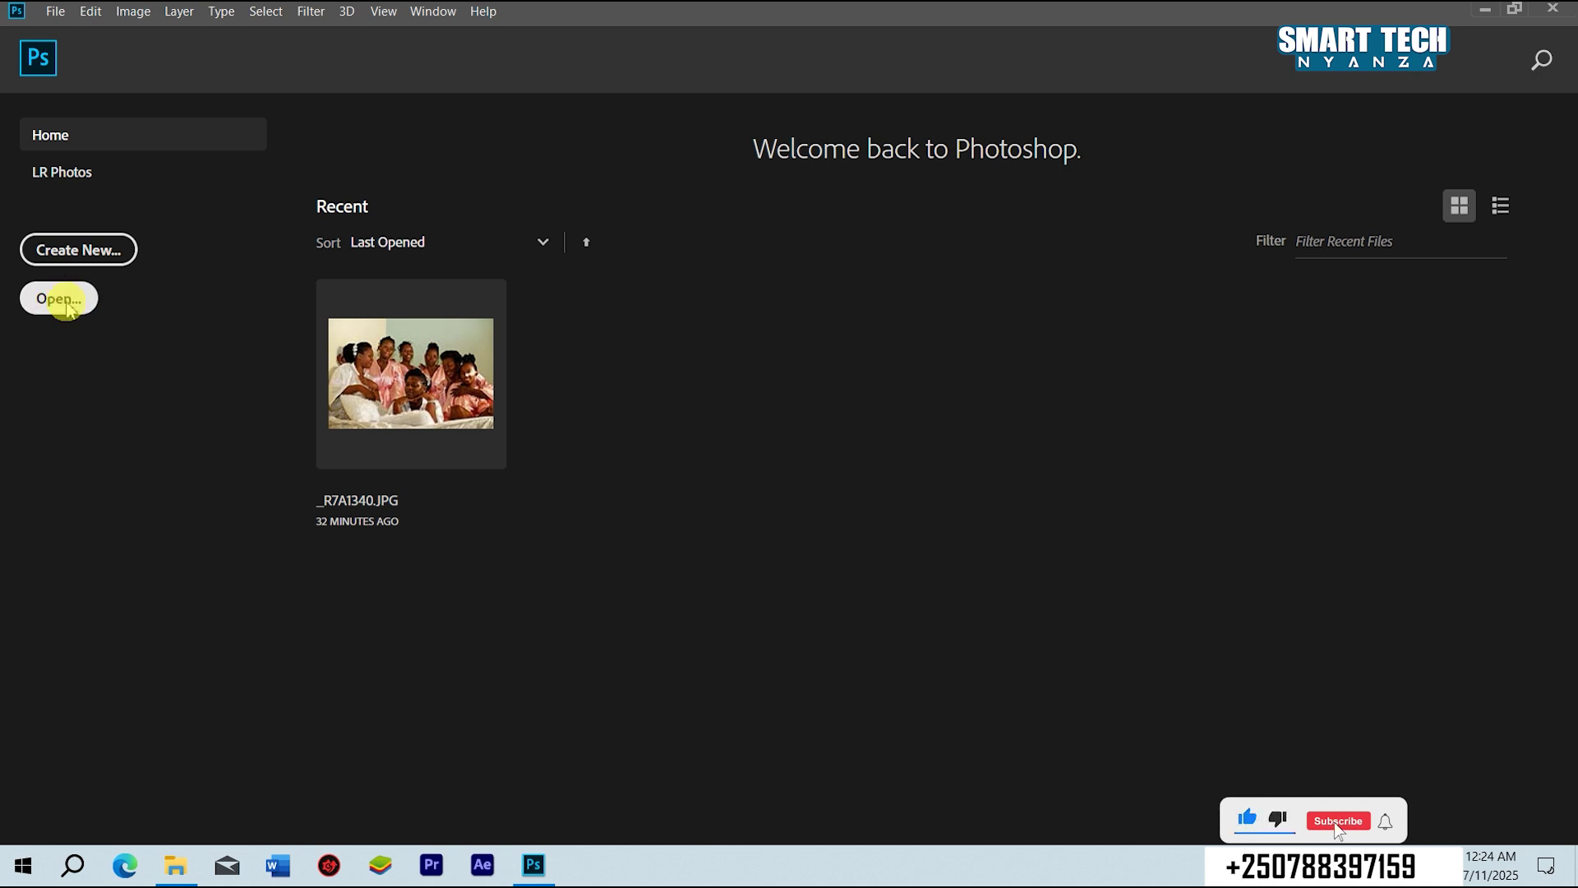
left_click(59, 300)
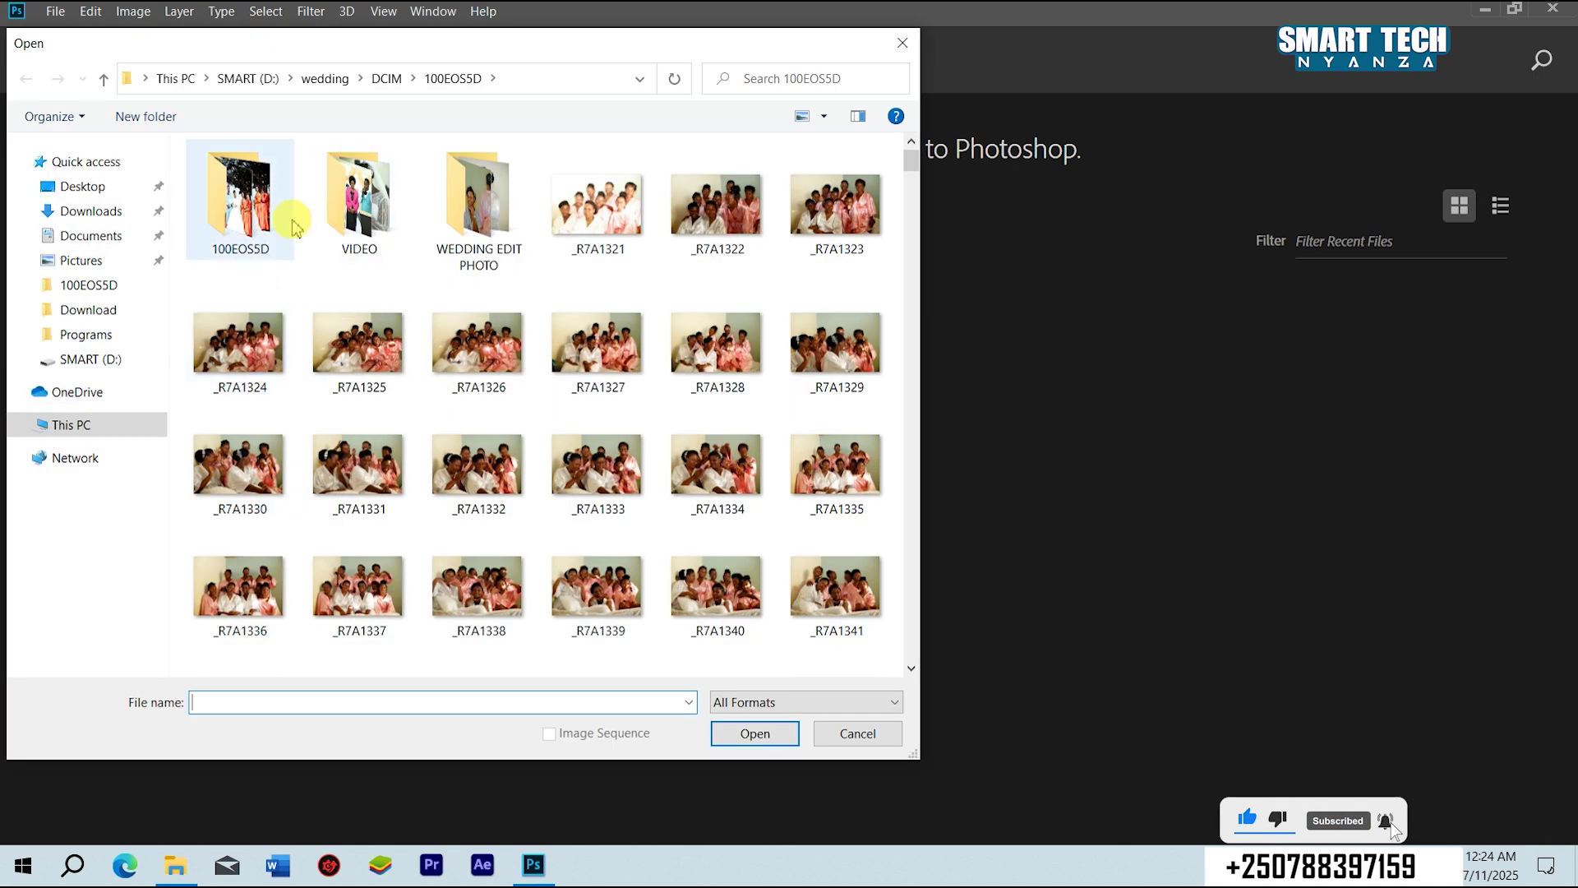
double_click(271, 218)
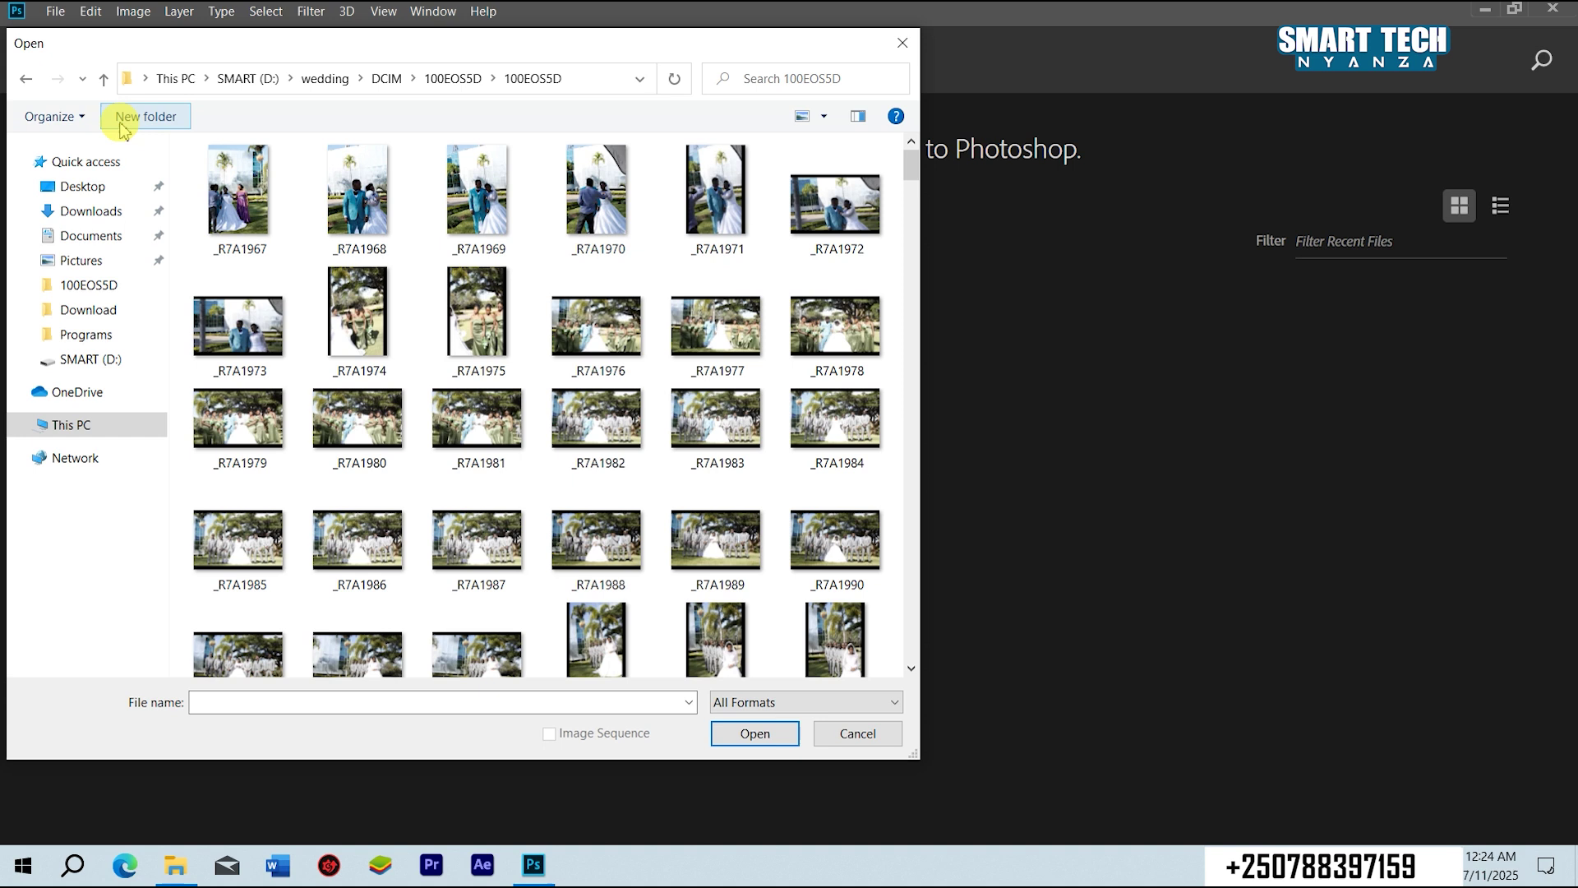
left_click(38, 83)
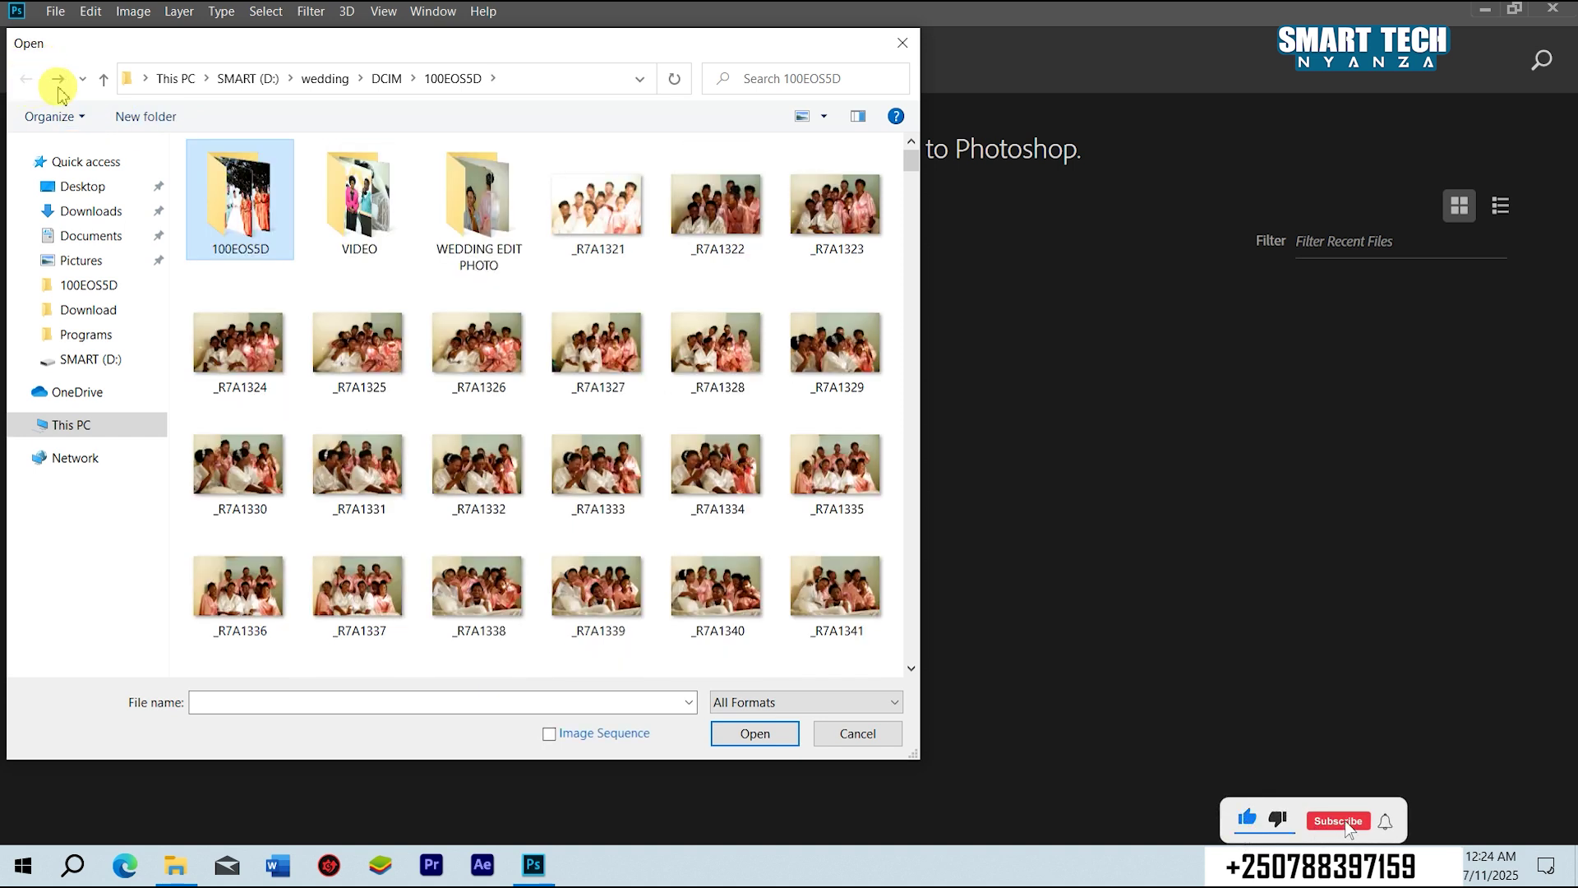
left_click(103, 79)
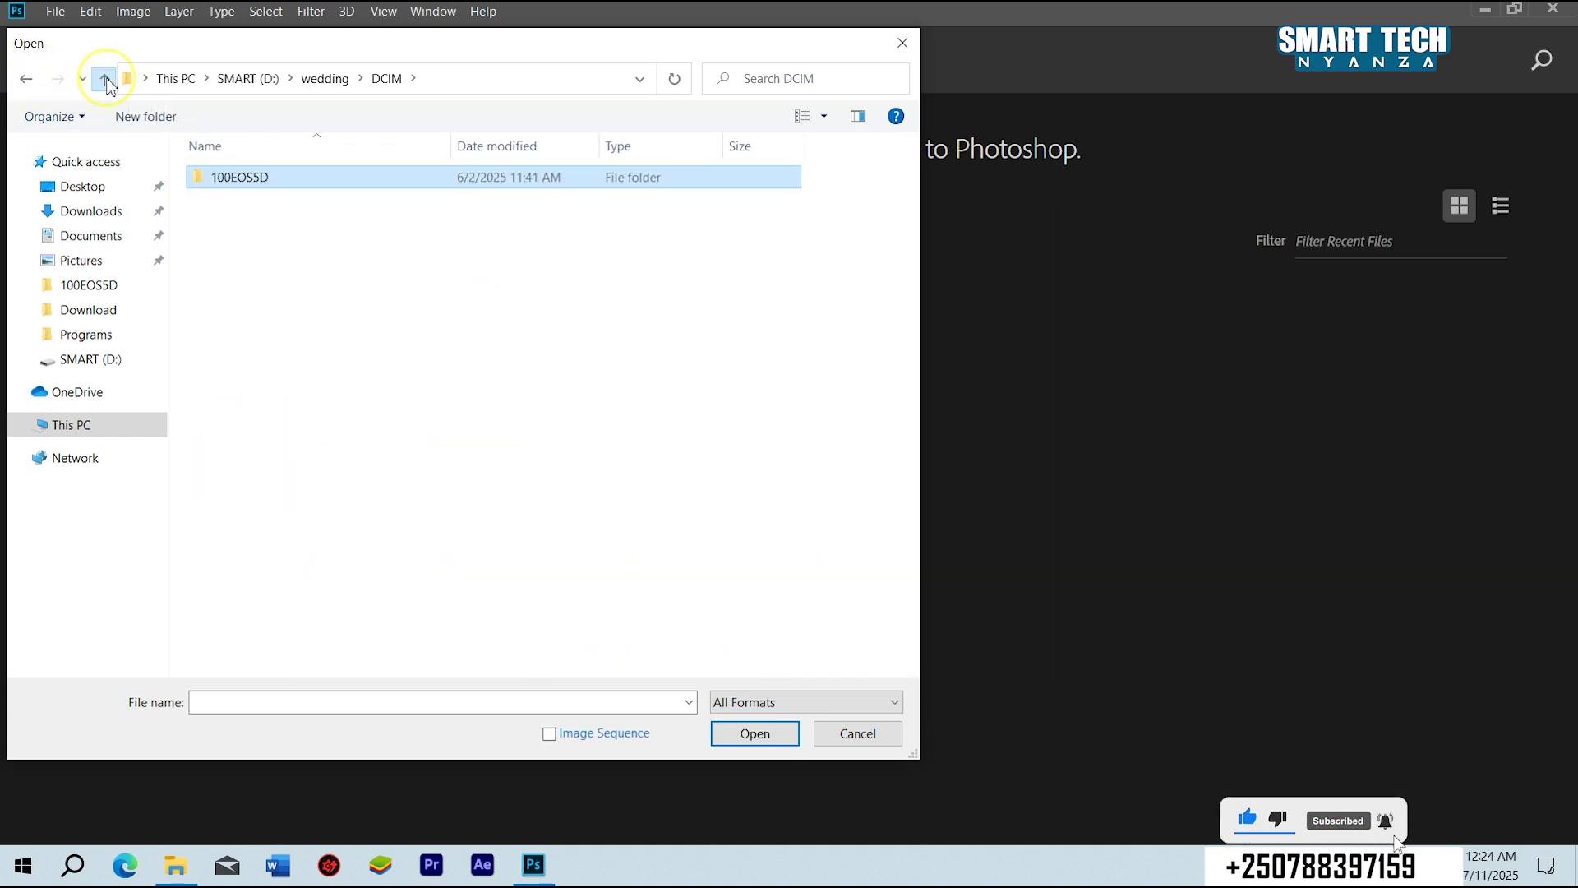
left_click(106, 80)
double_click(243, 198)
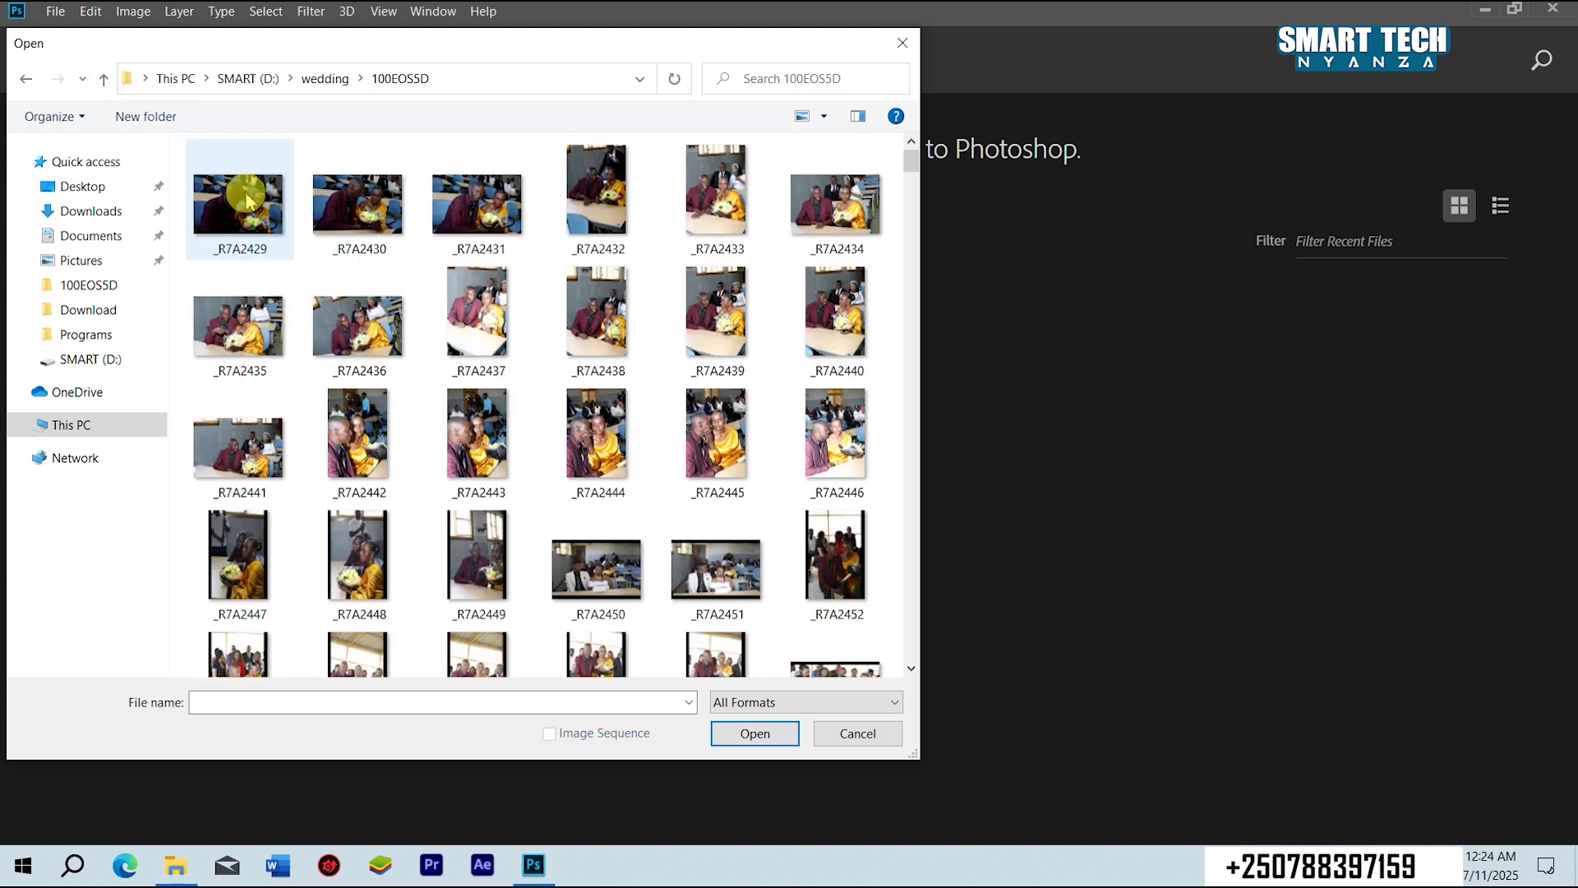
Go via This PC to SMART (D:) > Movies > wwwww and open _R7A2658.
double_click(107, 80)
left_click(107, 80)
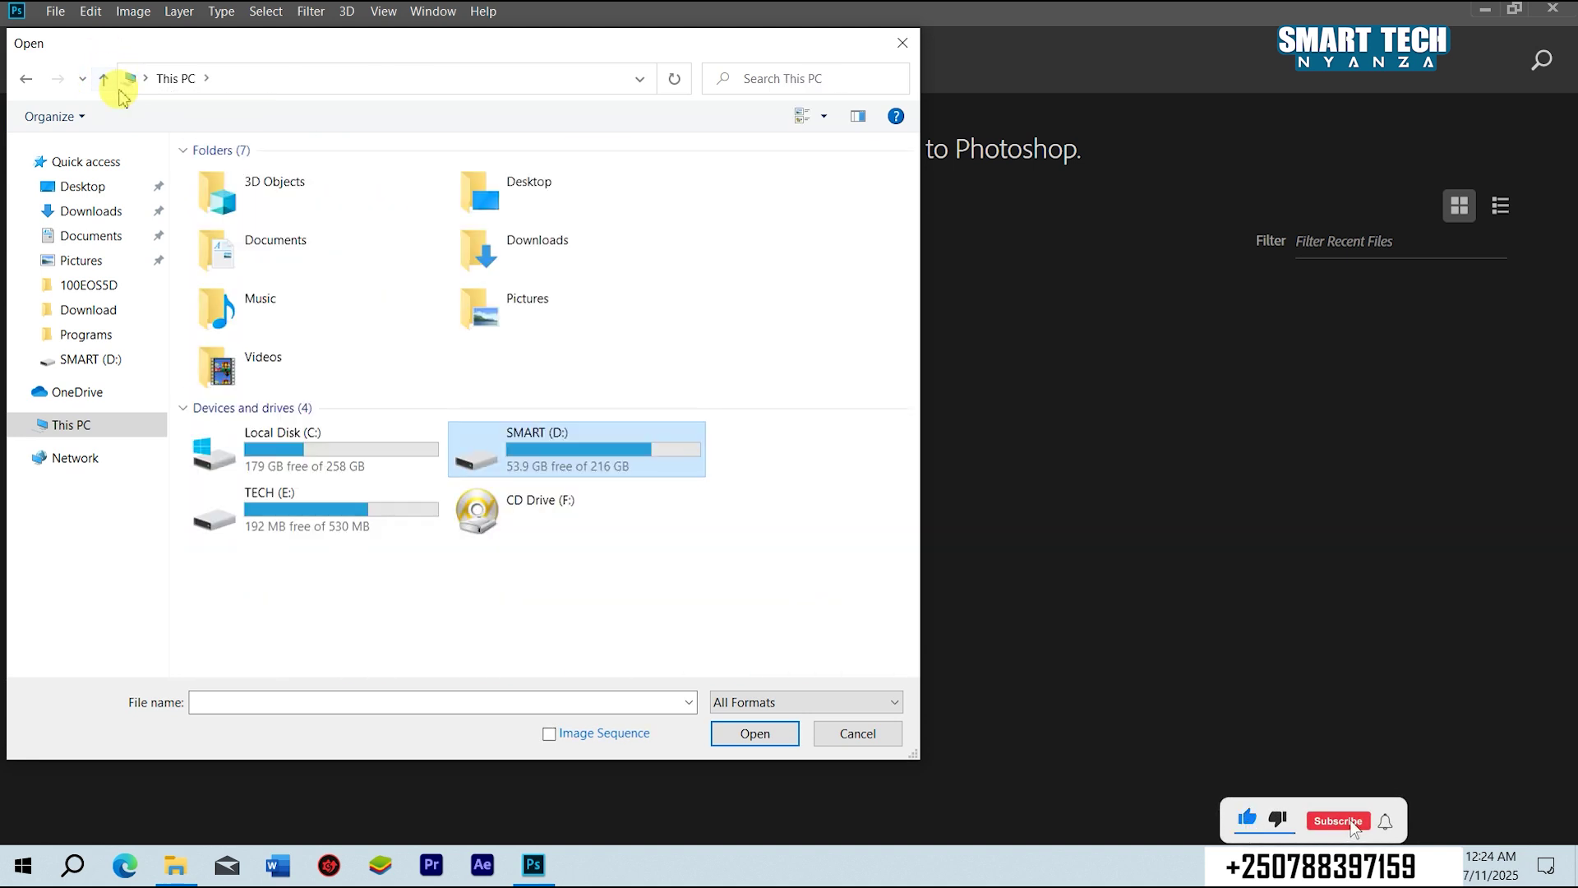
double_click(559, 465)
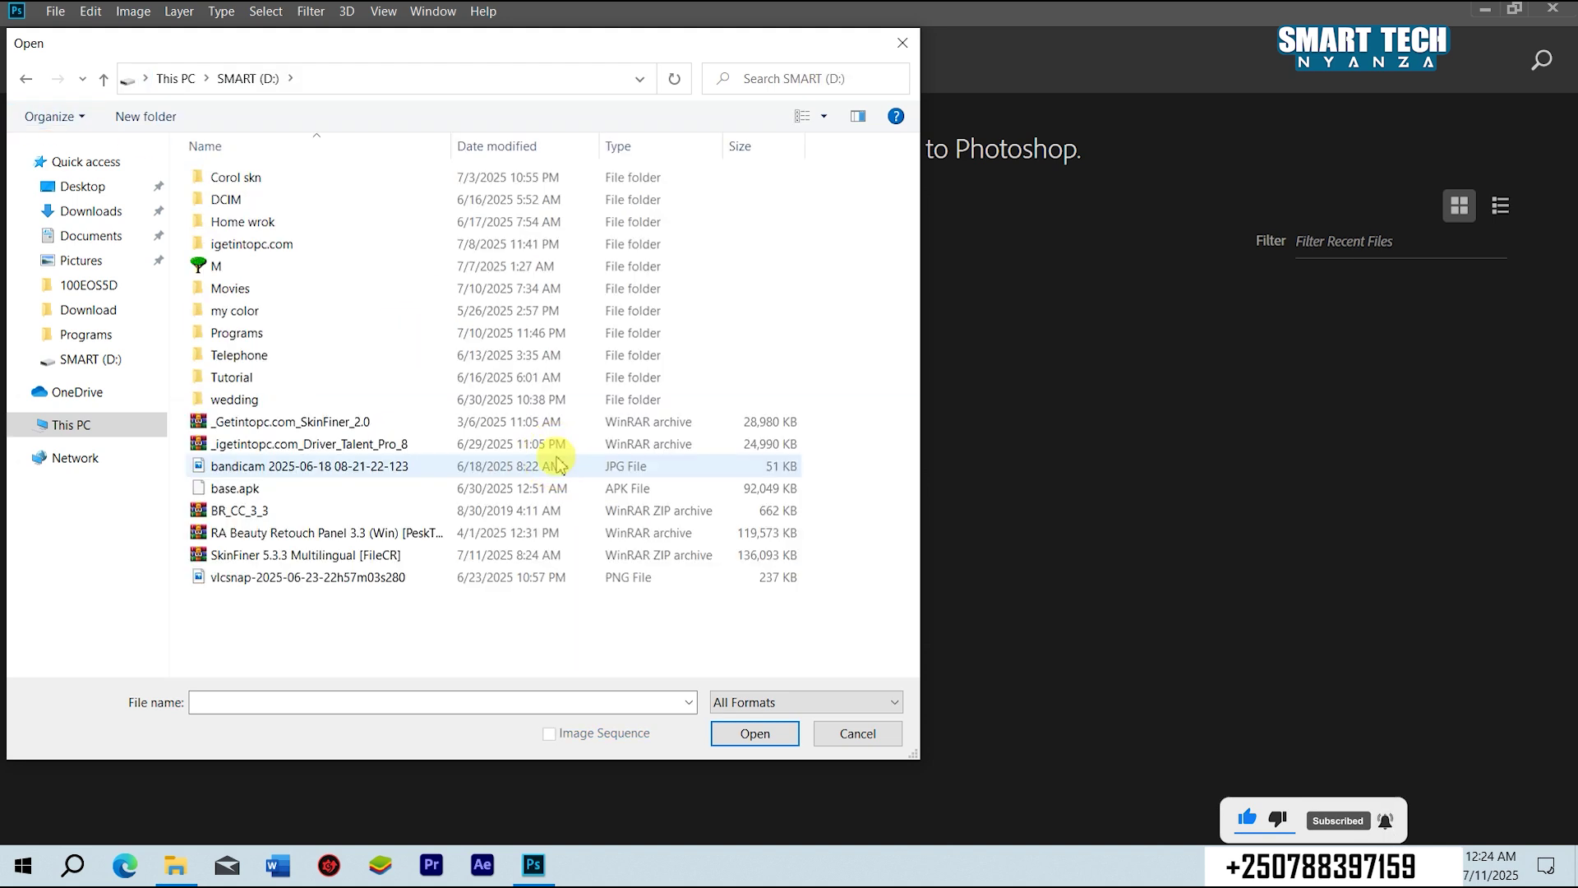
double_click(238, 289)
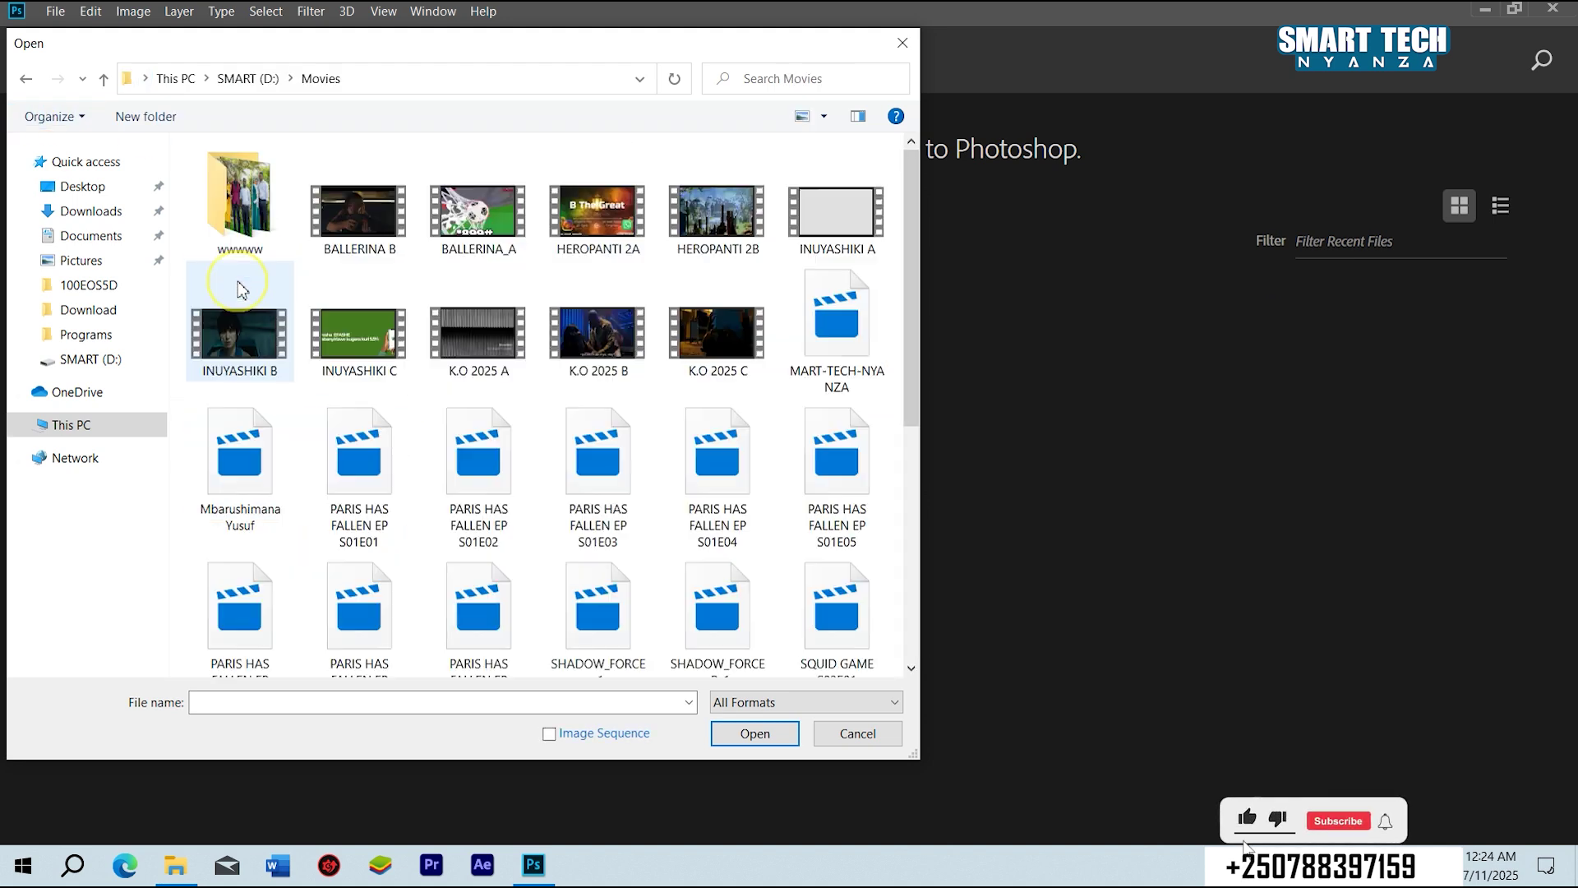
double_click(249, 198)
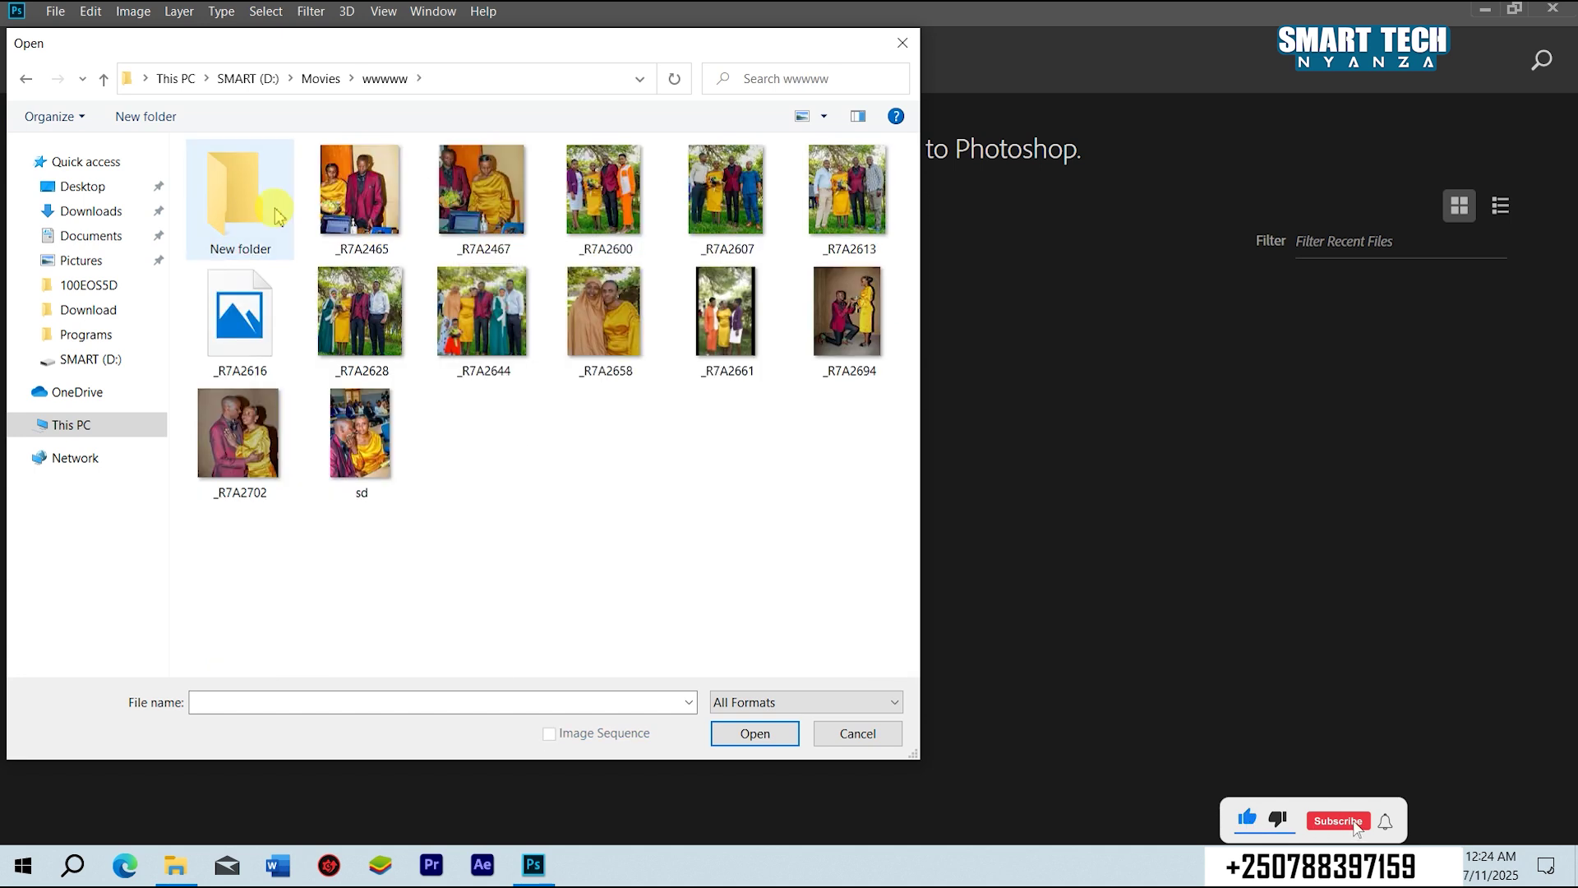
double_click(608, 306)
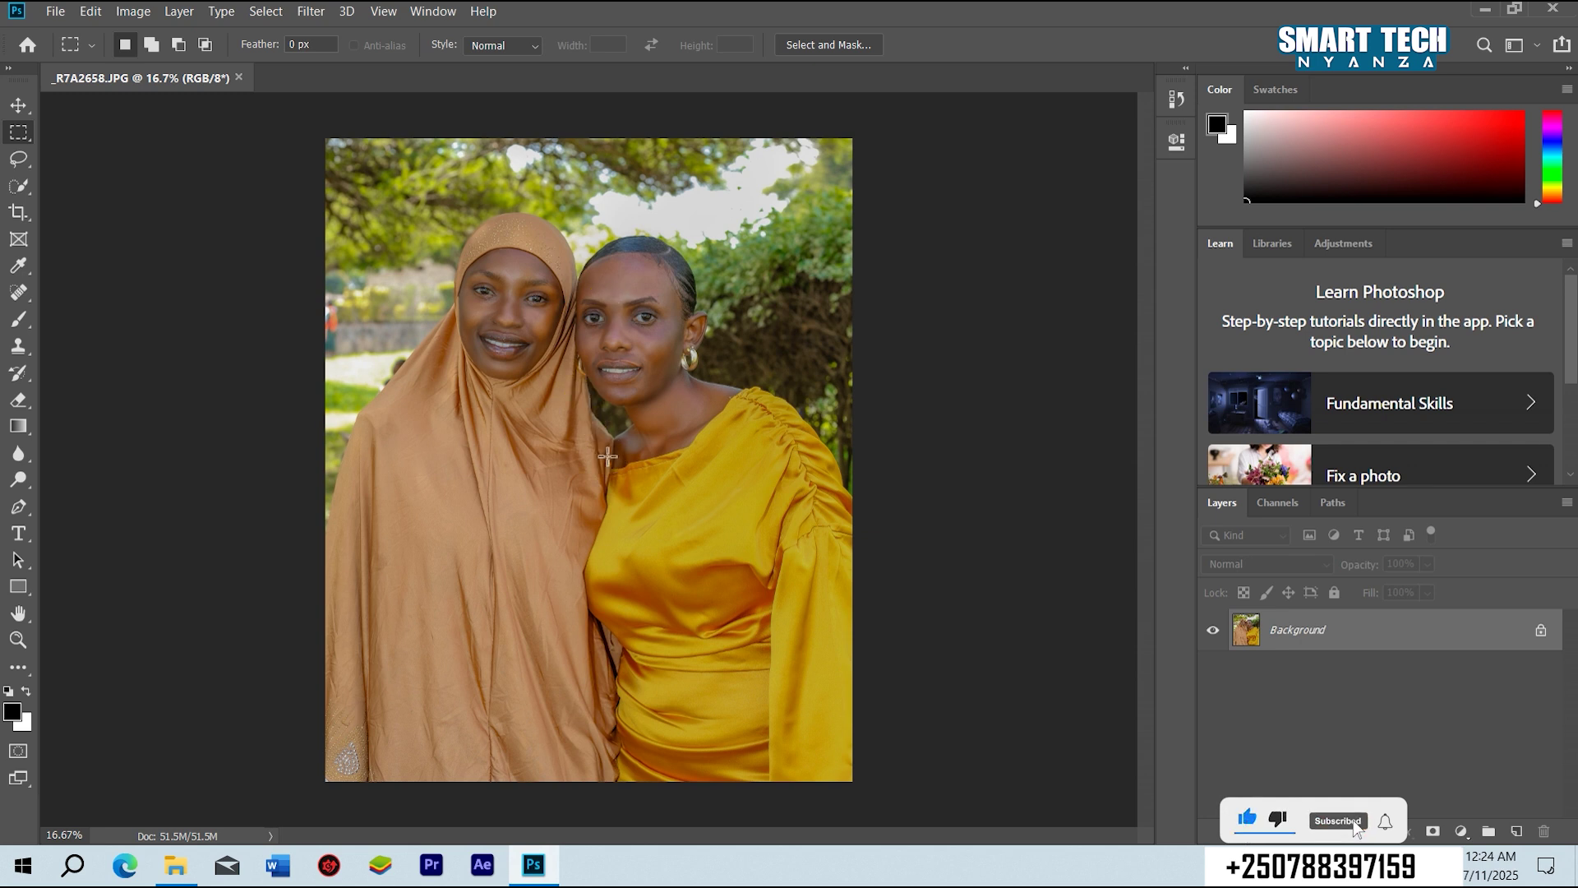
Zoom in and out on the two women's faces to inspect the portrait.
key("z")
left_click(607, 456)
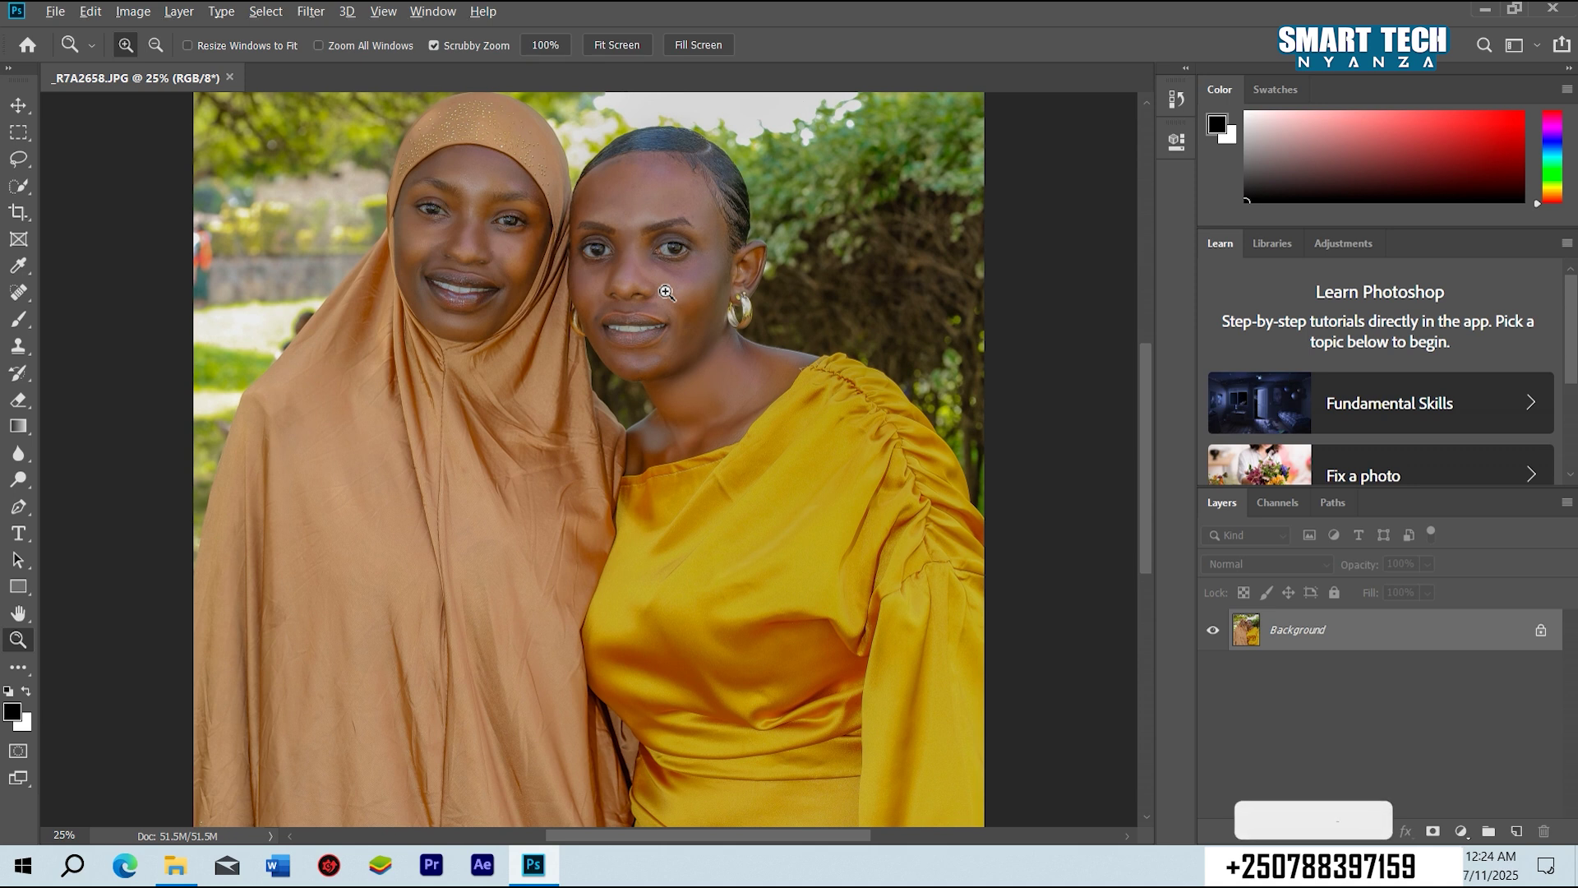
left_click(666, 292, "alt")
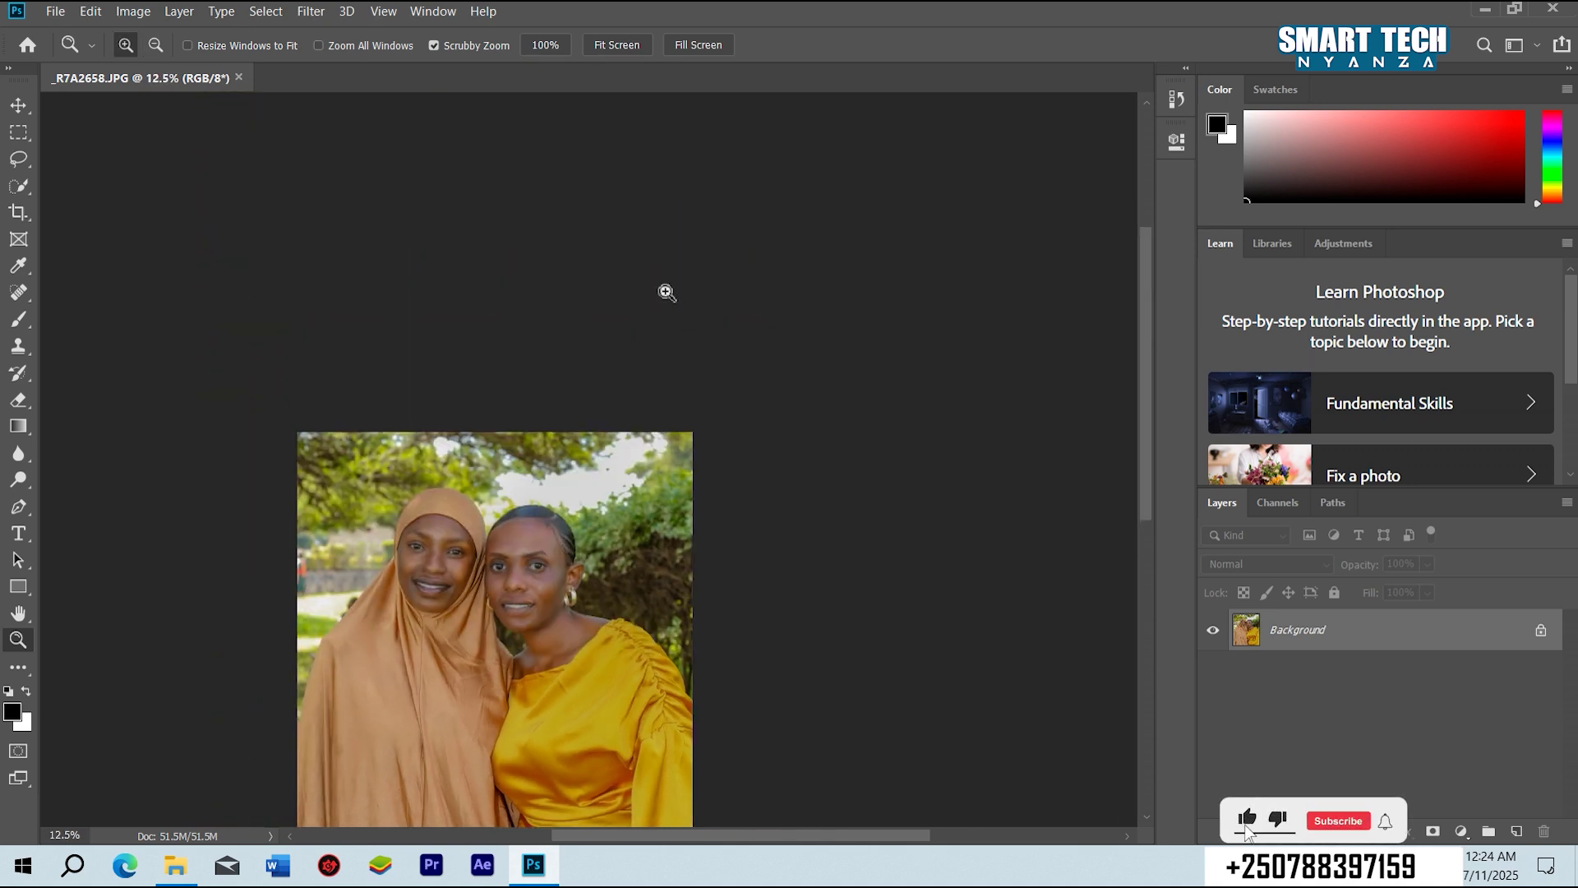
left_click(666, 292)
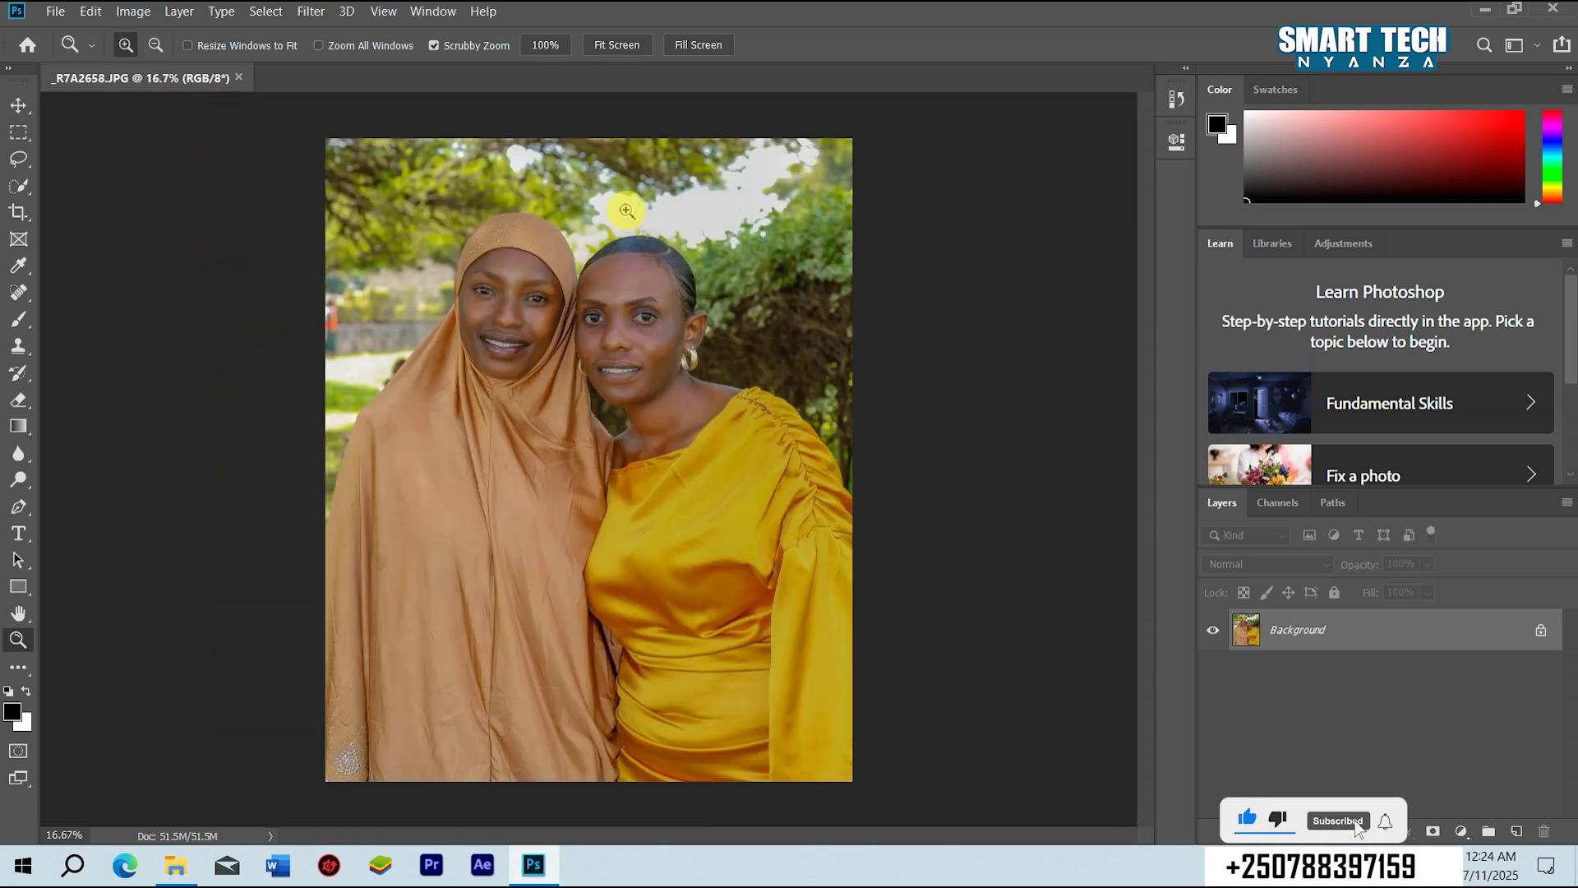
left_click(626, 189)
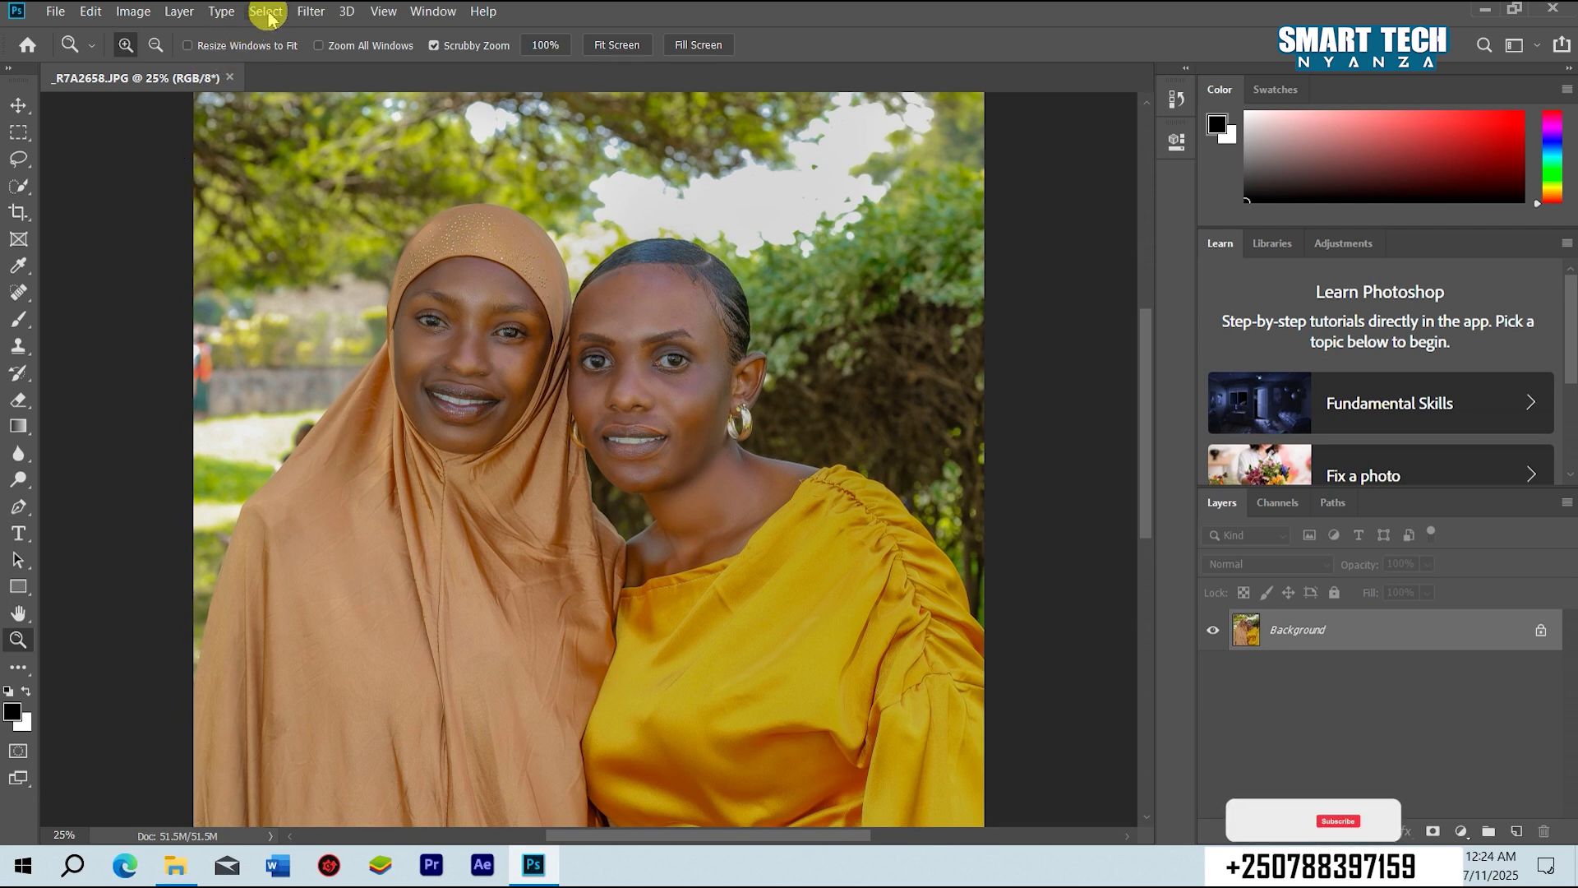
Run the SkinFiner filter from Filter > Photo-Toolbox.
left_click(268, 16)
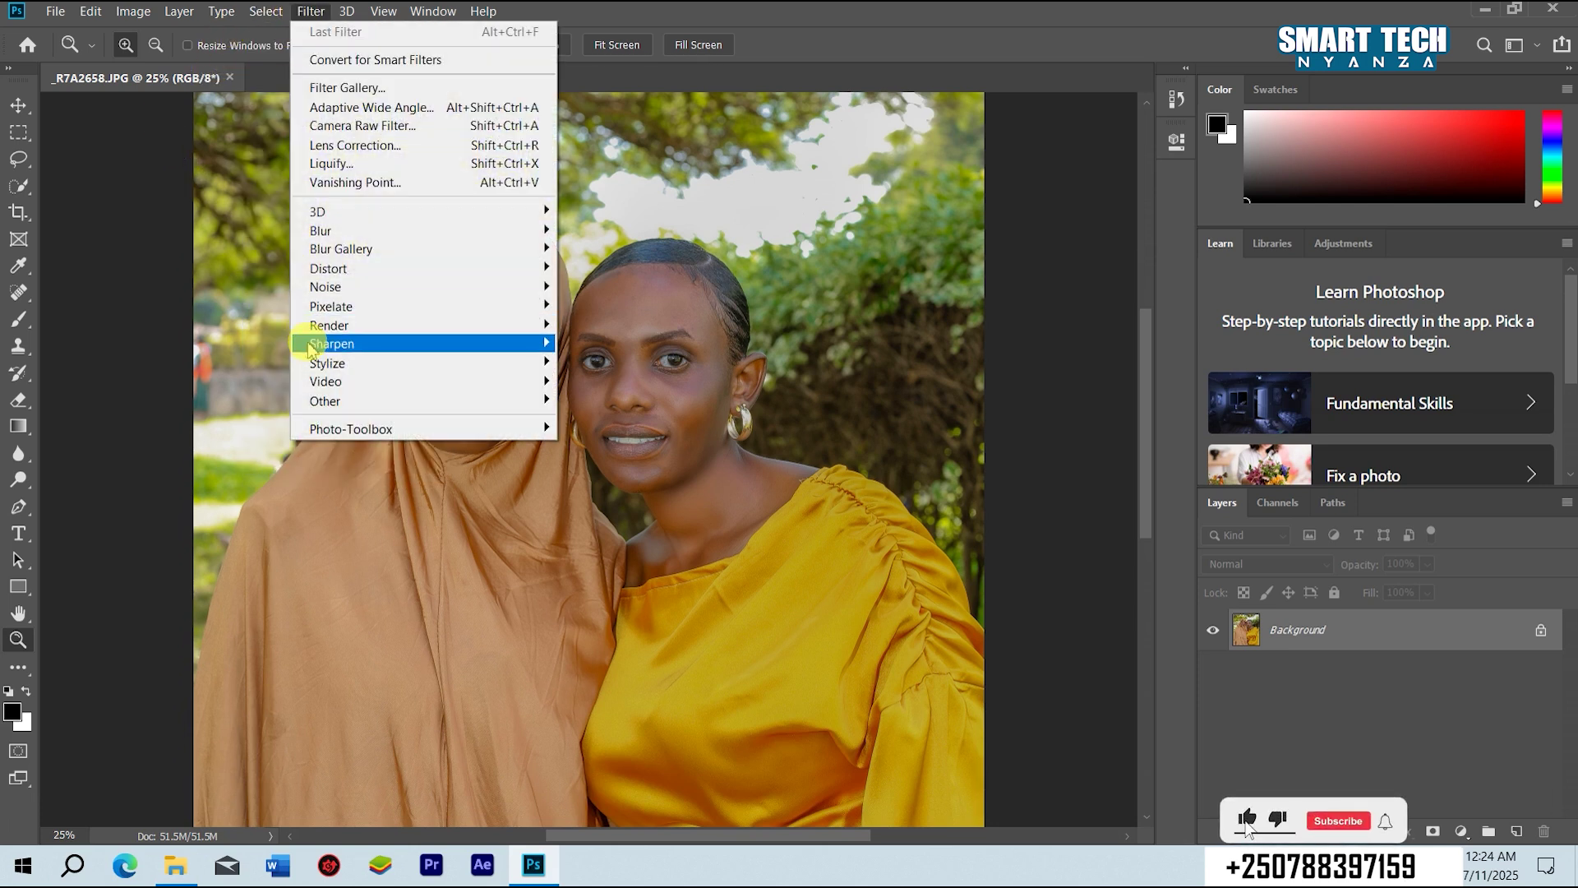
mouse_move(352, 429)
left_click(569, 434)
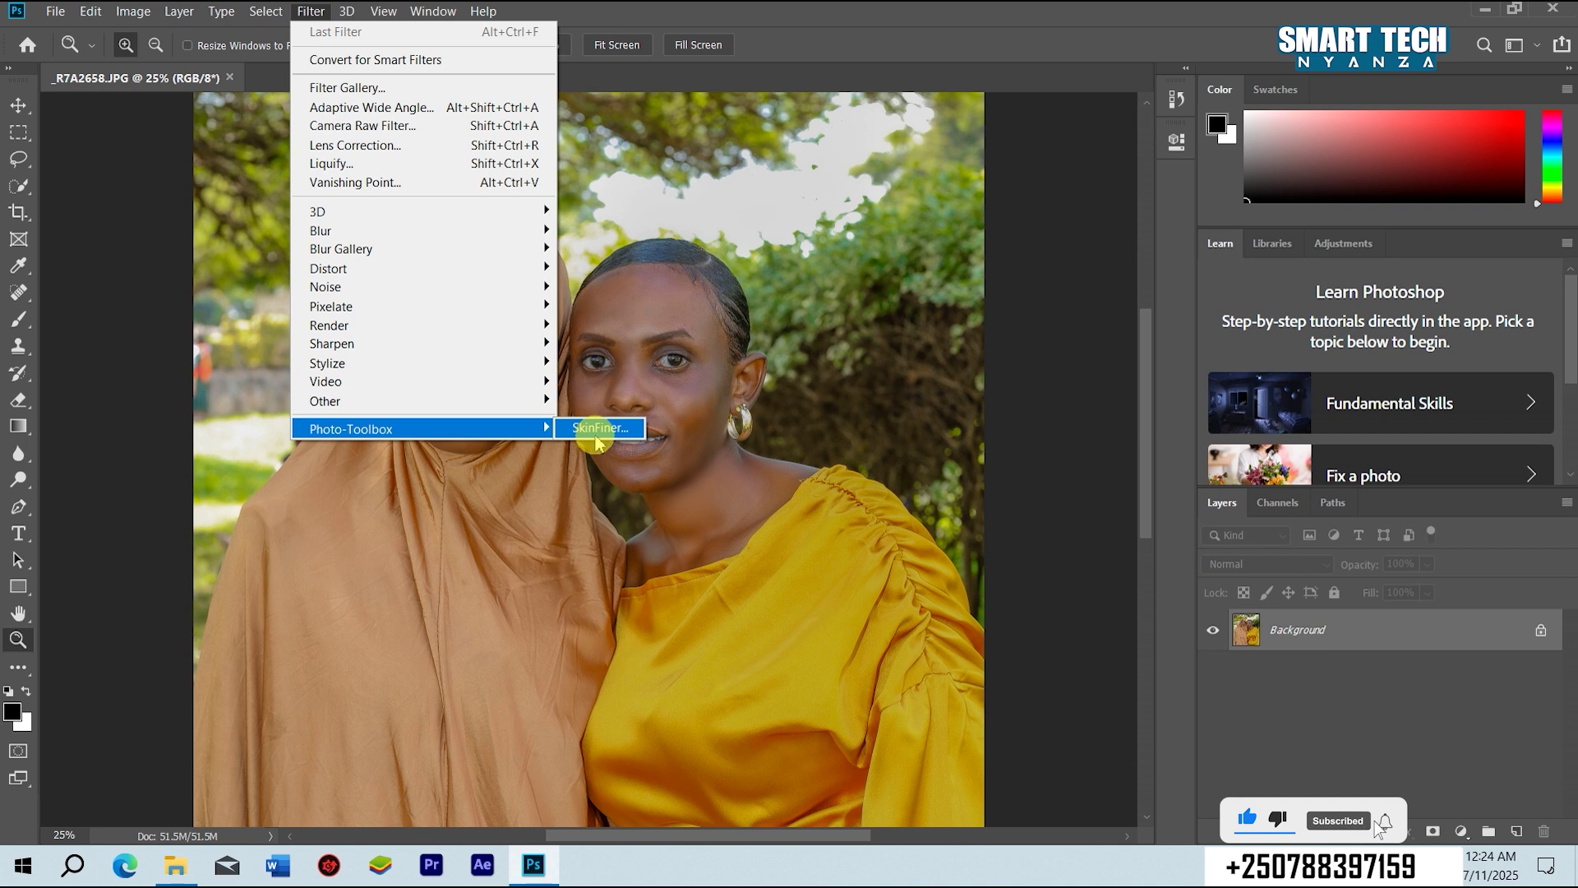
left_click(597, 431)
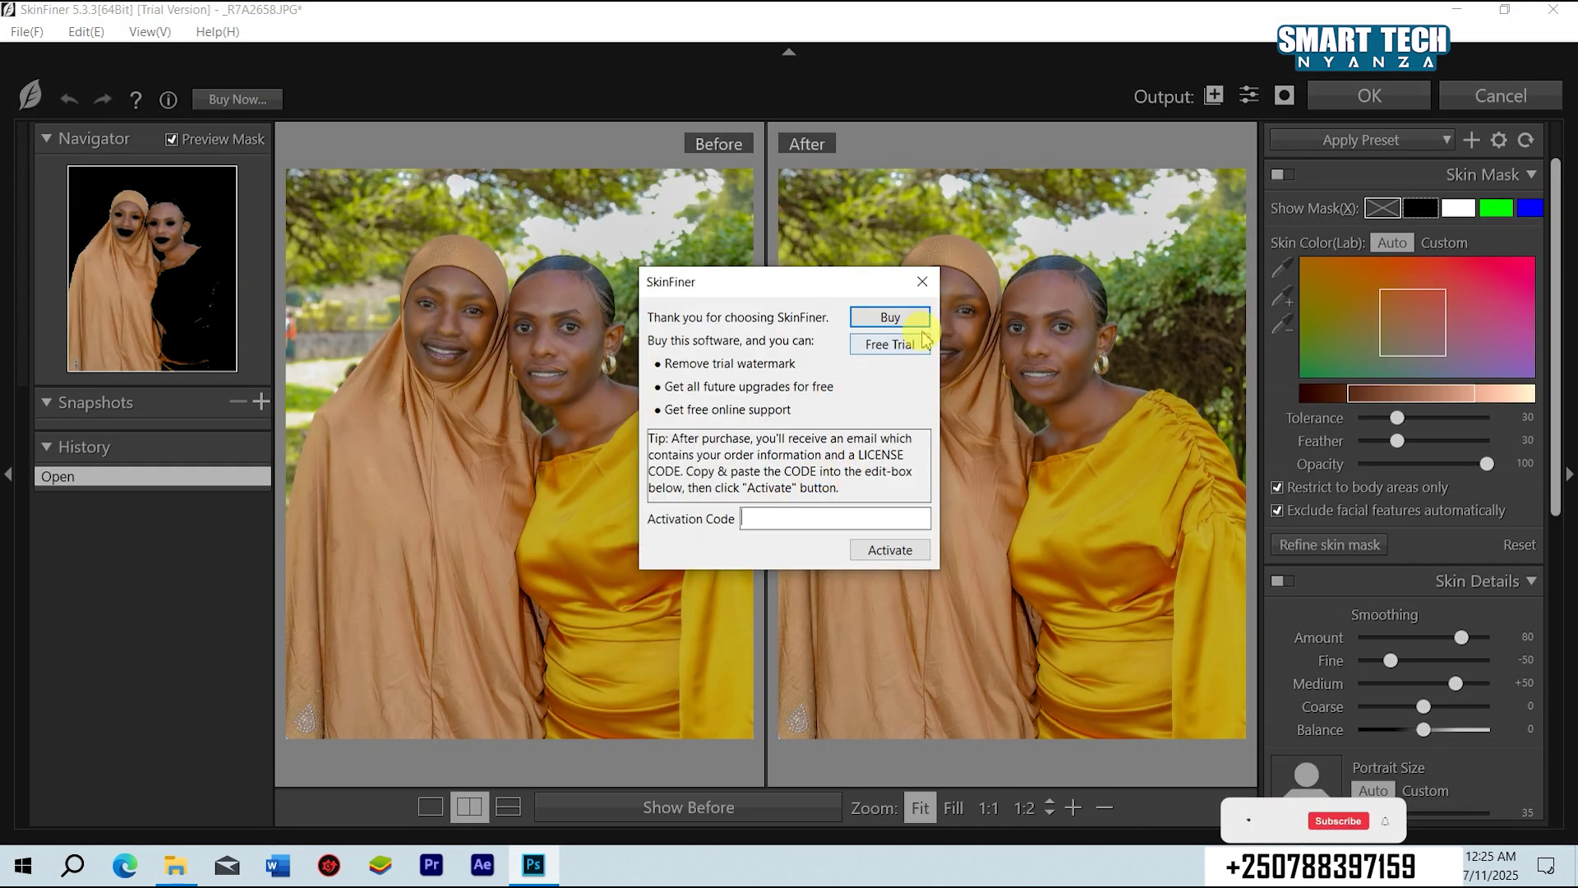
Dismiss the trial prompt and inspect both faces at 1:1 in the After preview.
left_click(921, 283)
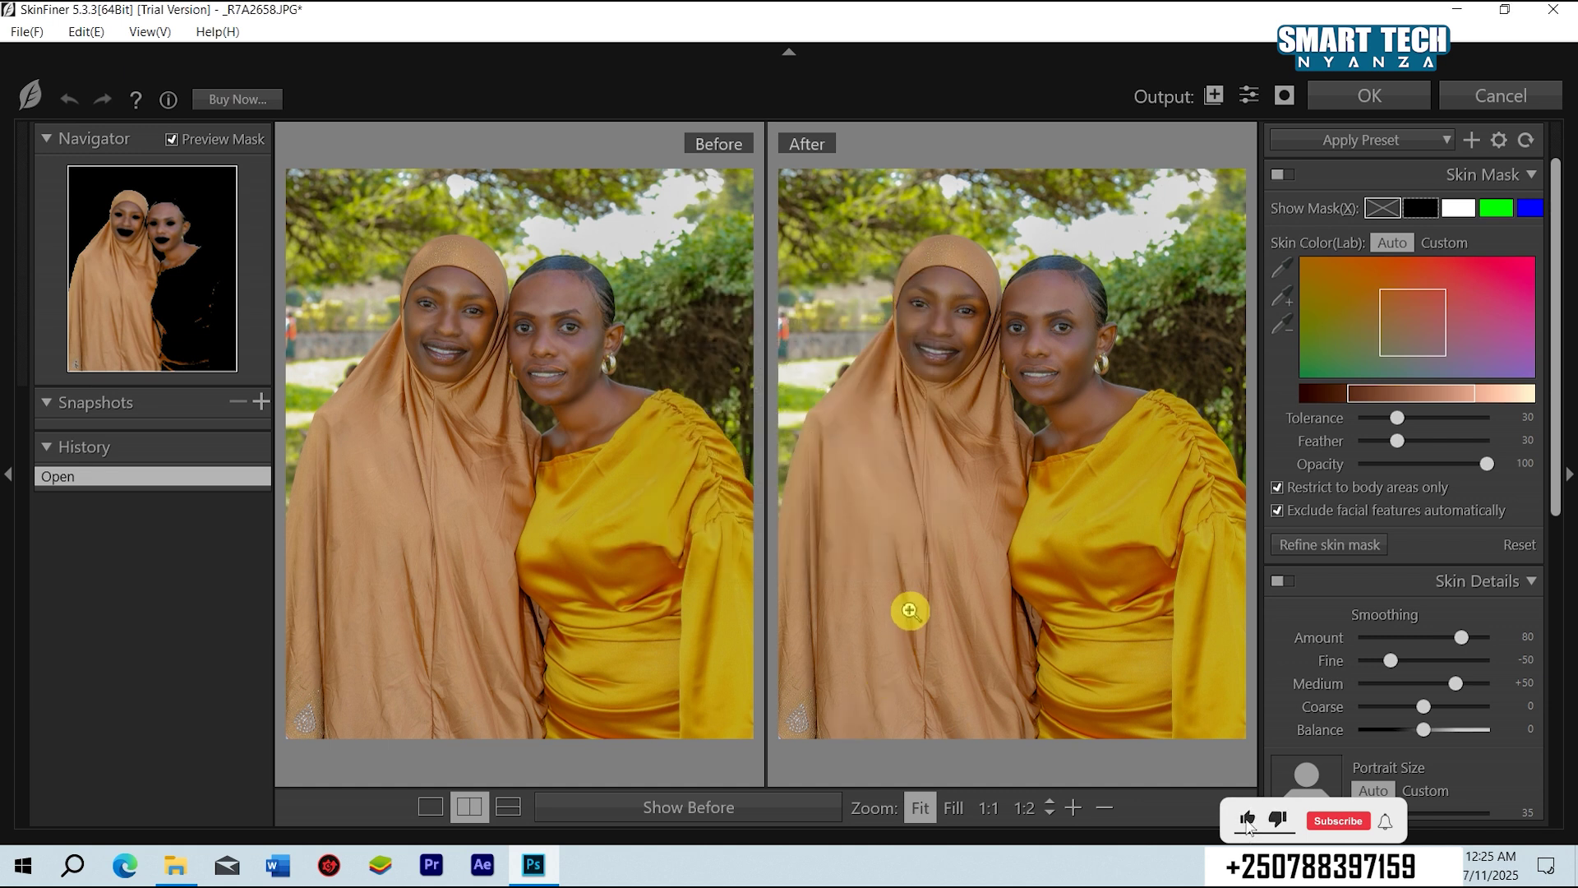
left_click(933, 428)
left_click(935, 394)
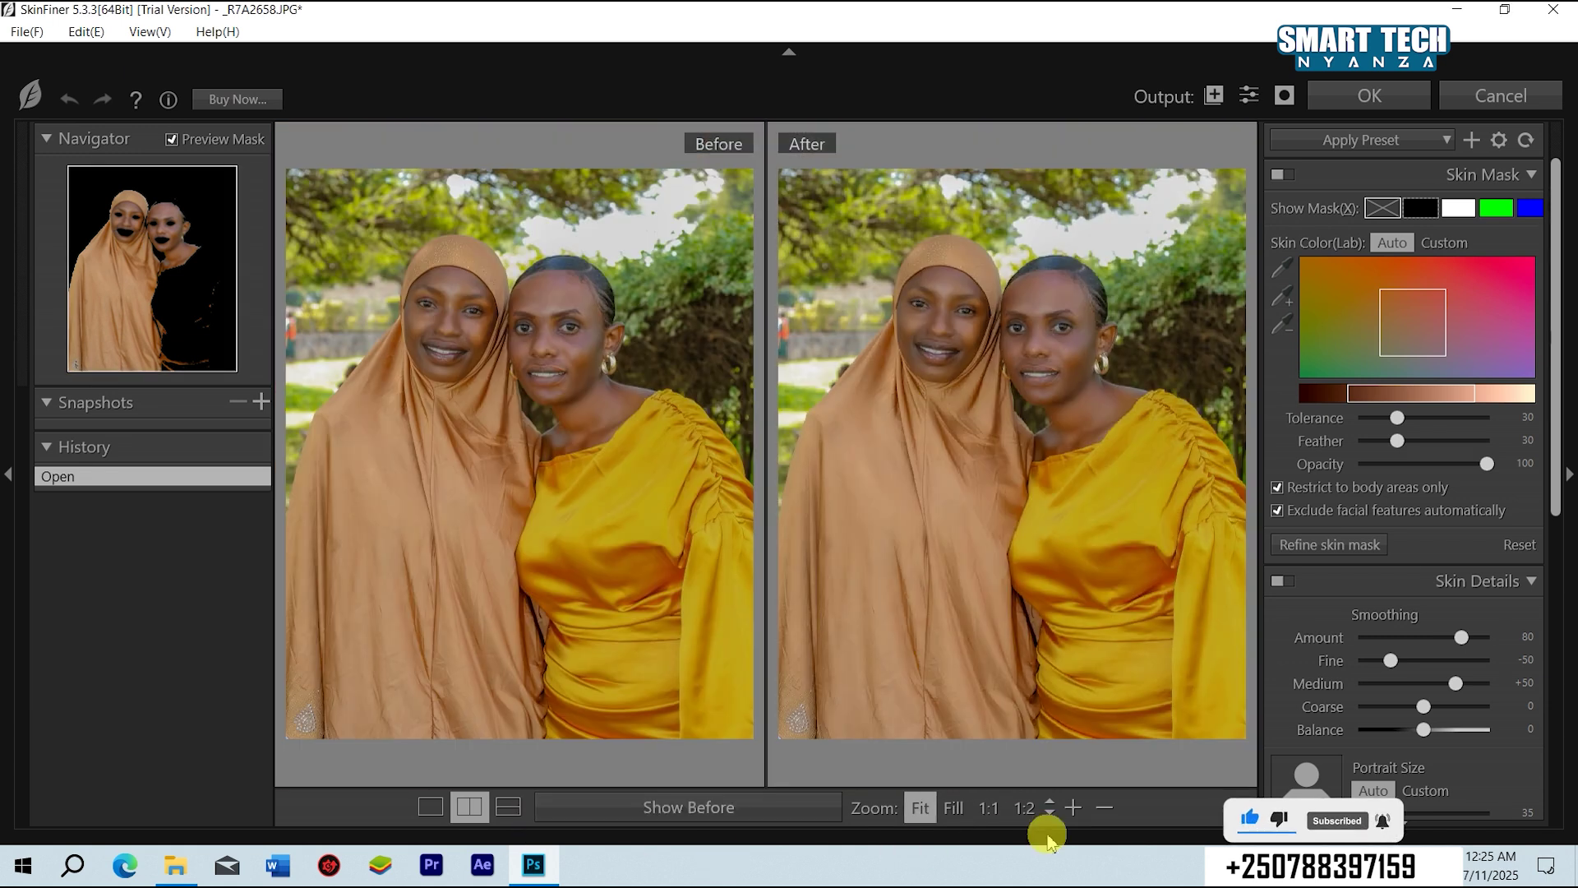
left_click(988, 807)
mouse_move(1059, 470)
left_mouse_down()
mouse_move(1000, 606)
mouse_move(1019, 876)
left_mouse_up()
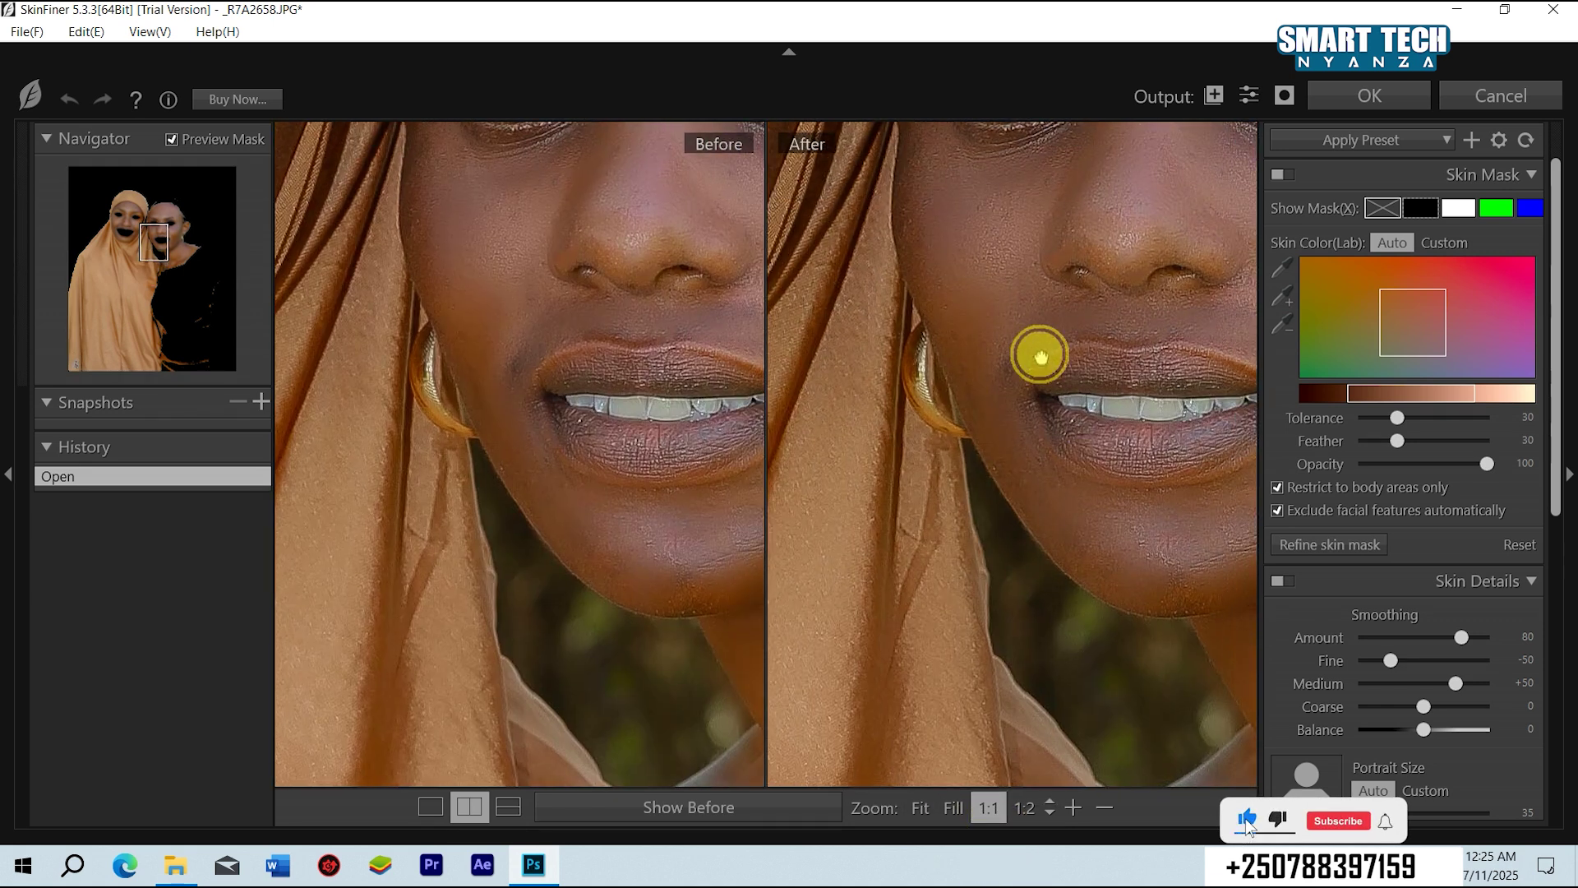
mouse_move(1039, 353)
left_mouse_down()
mouse_move(1032, 588)
mouse_move(832, 620)
left_mouse_up()
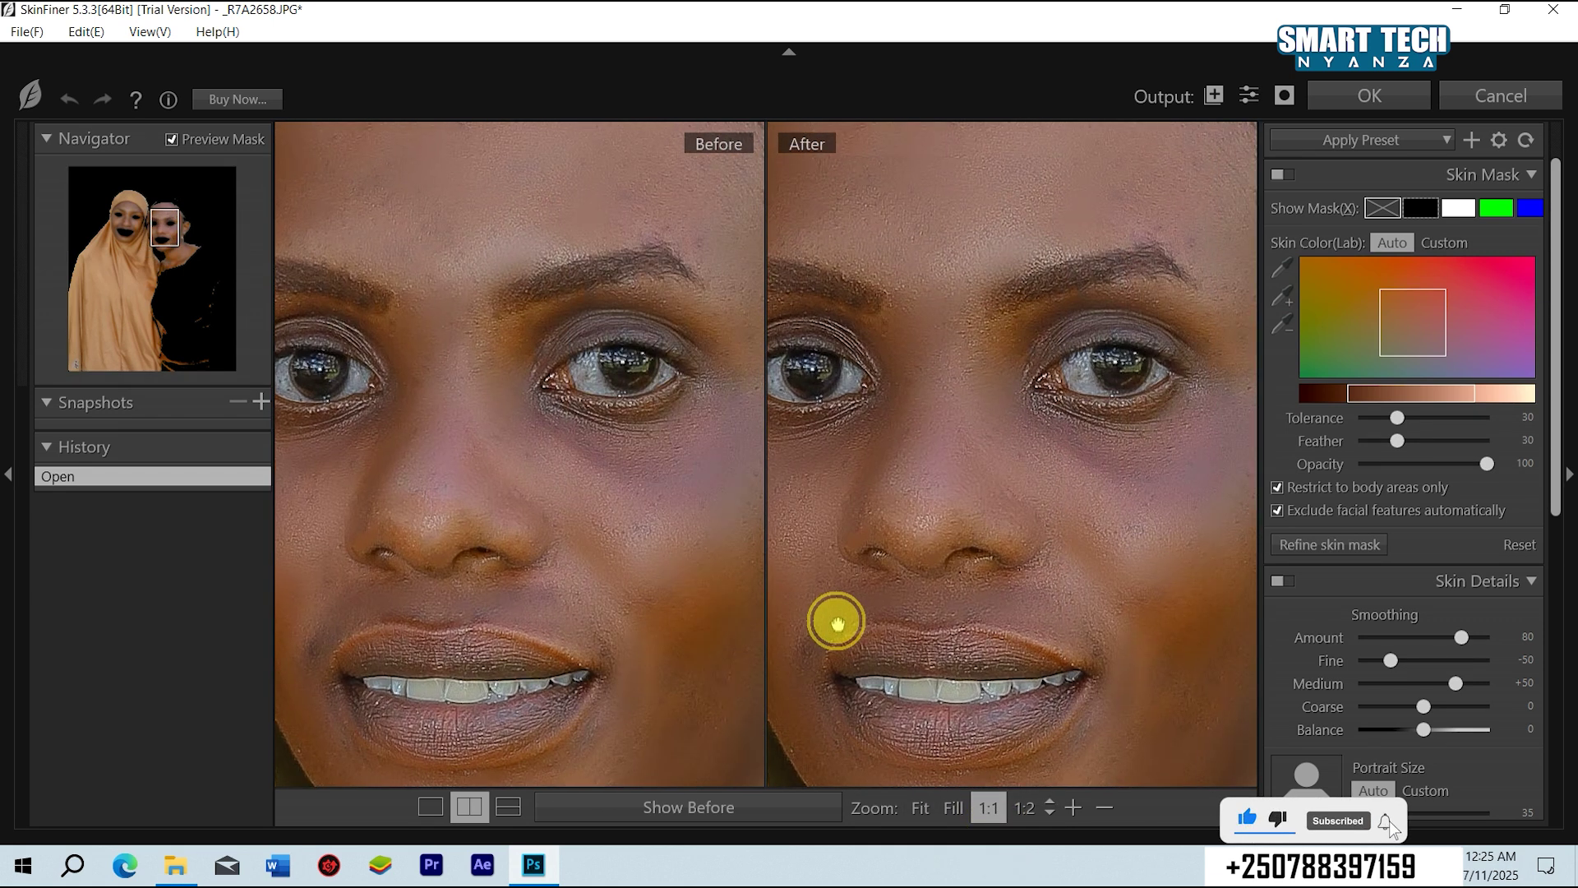
left_click_drag(1041, 590, 1328, 636)
left_click_drag(888, 557, 1121, 623)
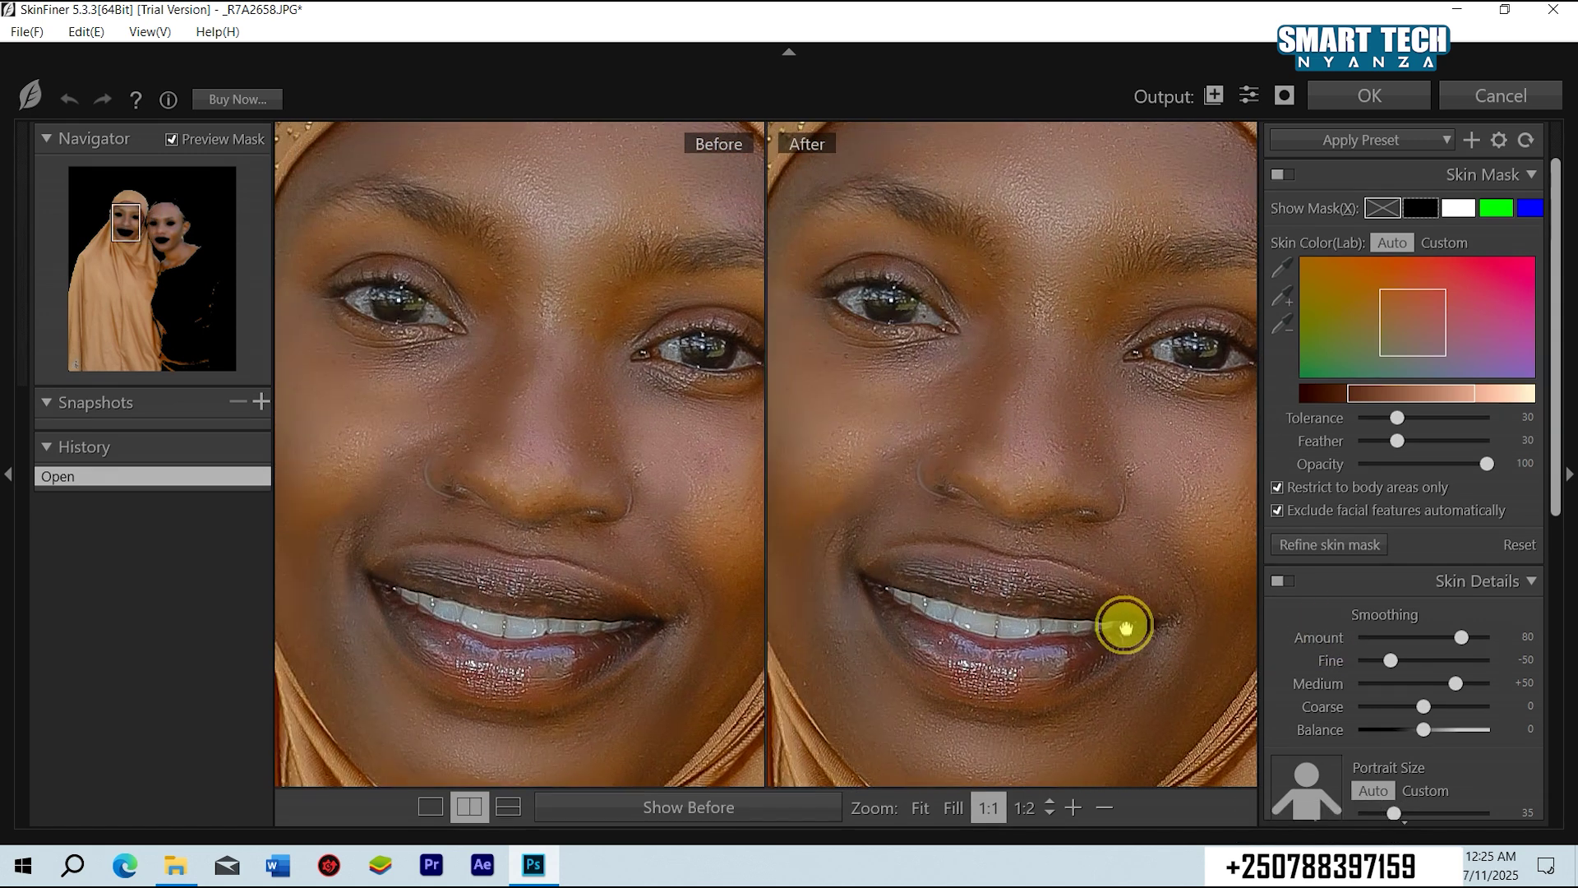
Fit the preview and apply the default smoothing back to Photoshop.
left_click(918, 810)
left_click(706, 421)
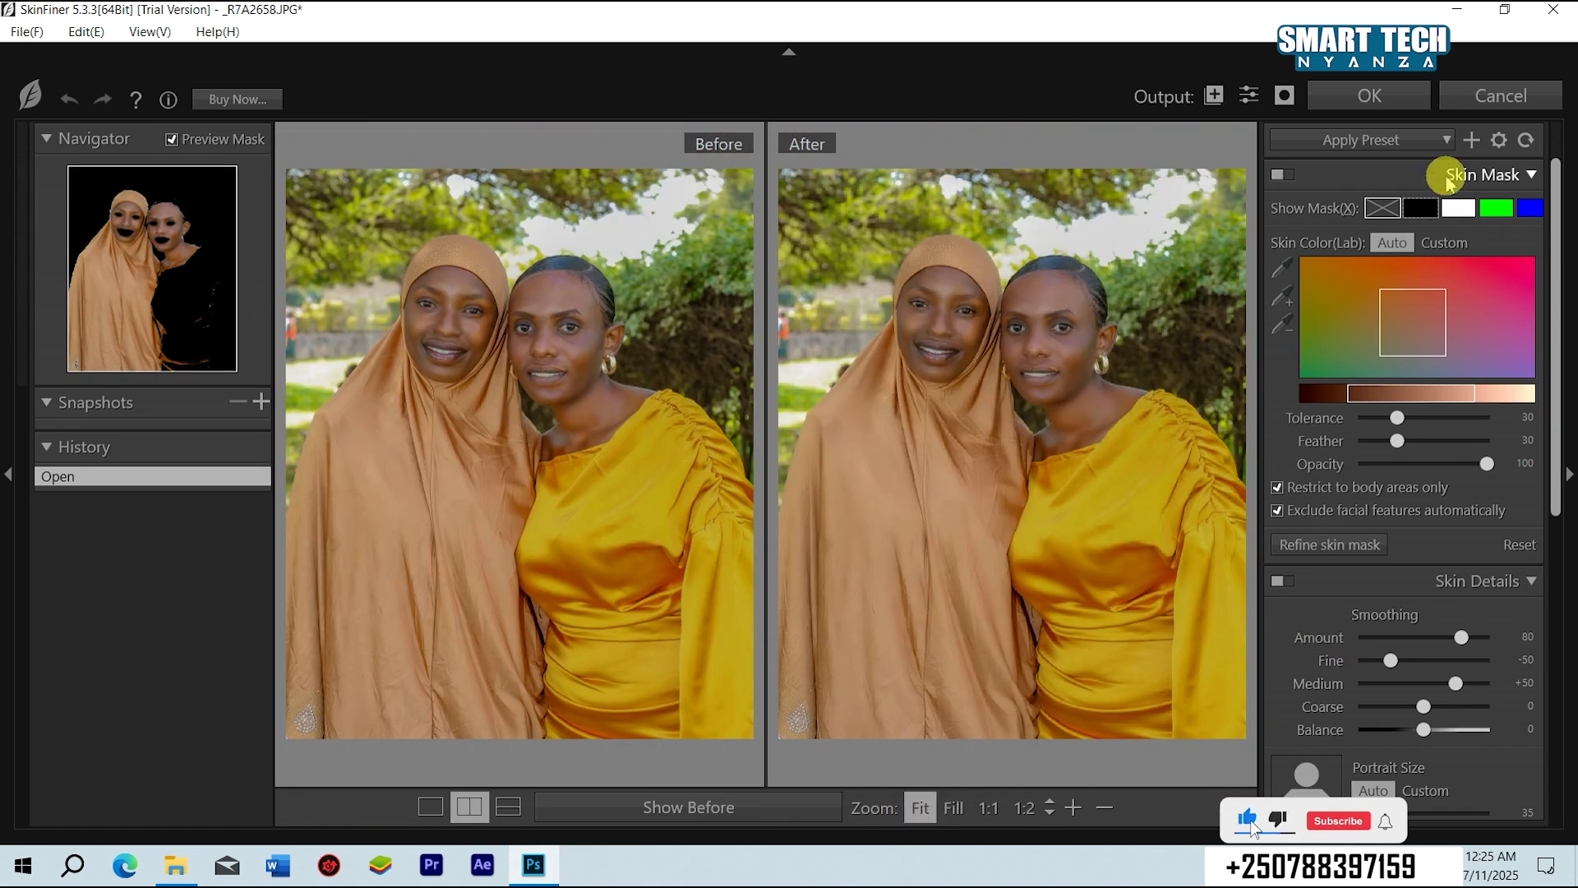
left_click(1405, 106)
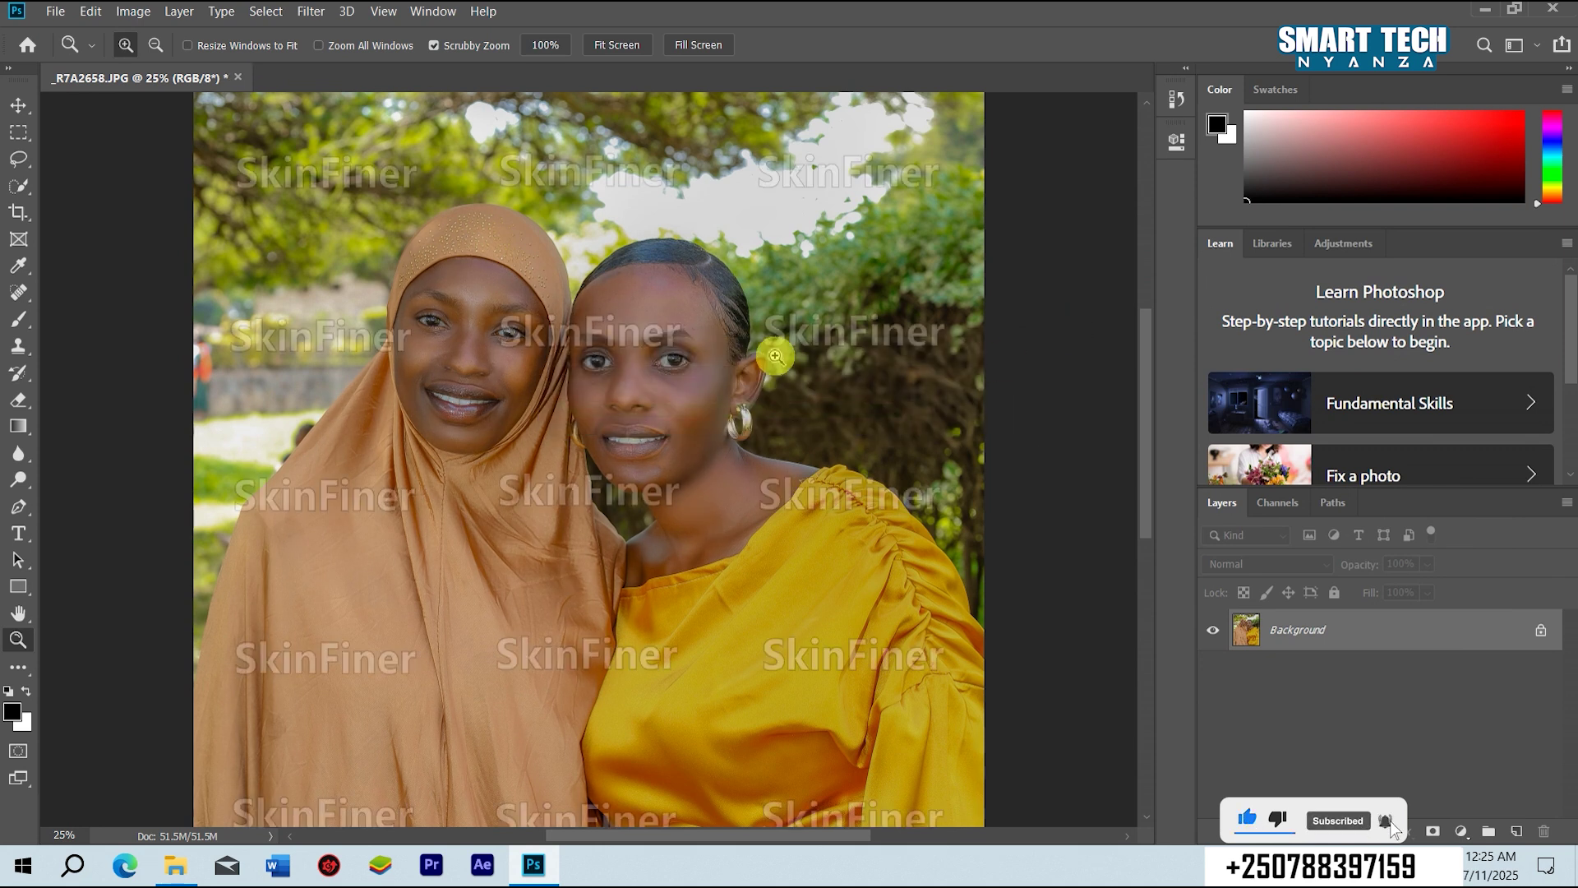
Zoom in on the smoothed faces to inspect the SkinFiner watermark.
left_click(706, 338)
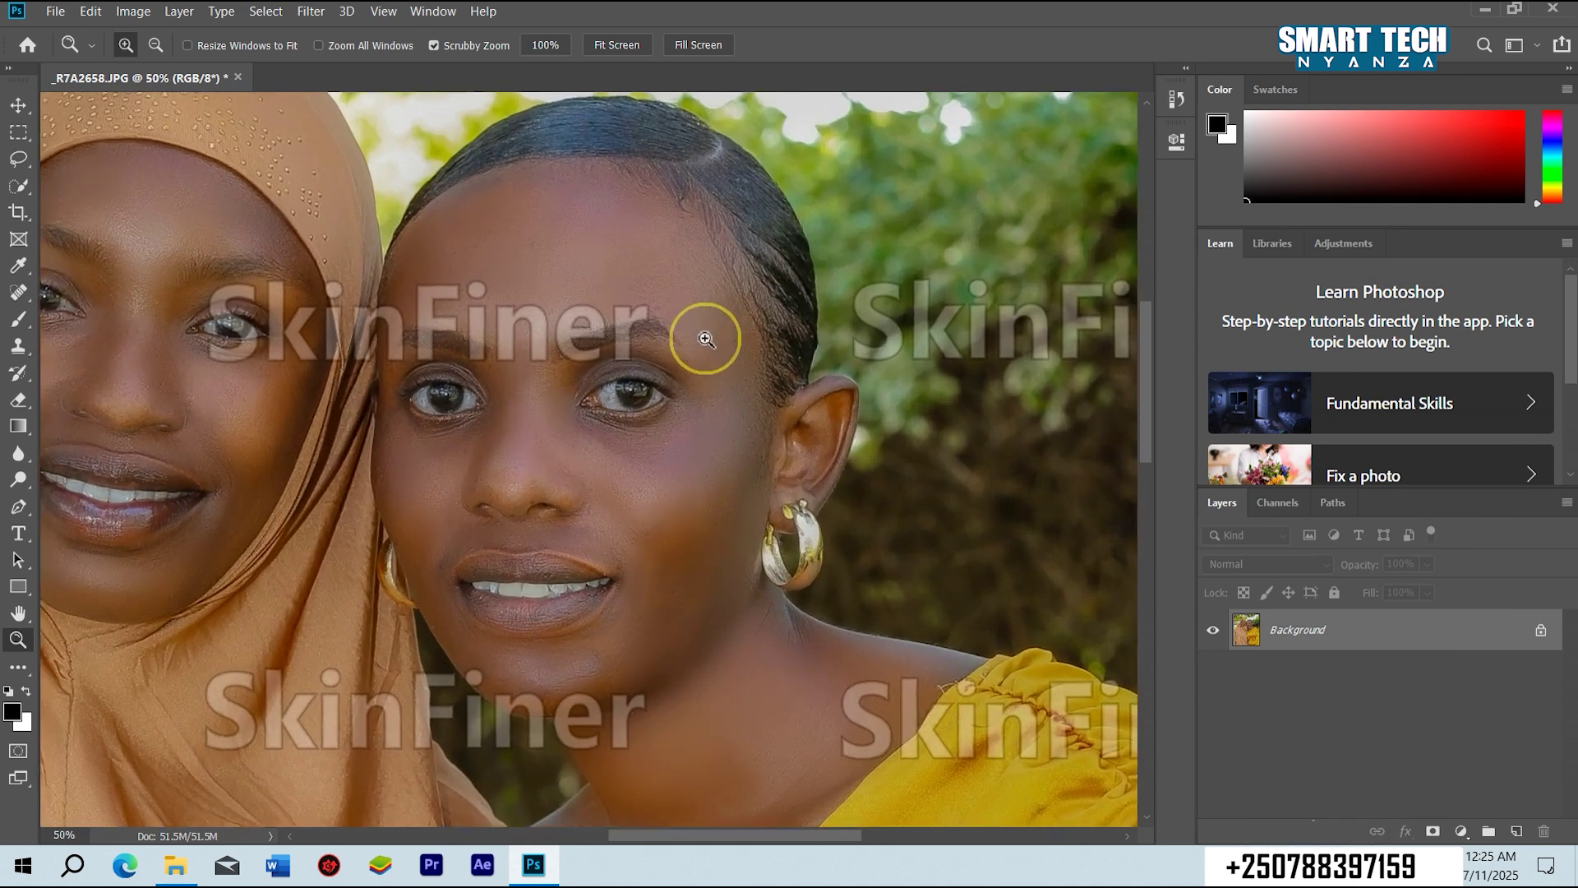
left_click(633, 334)
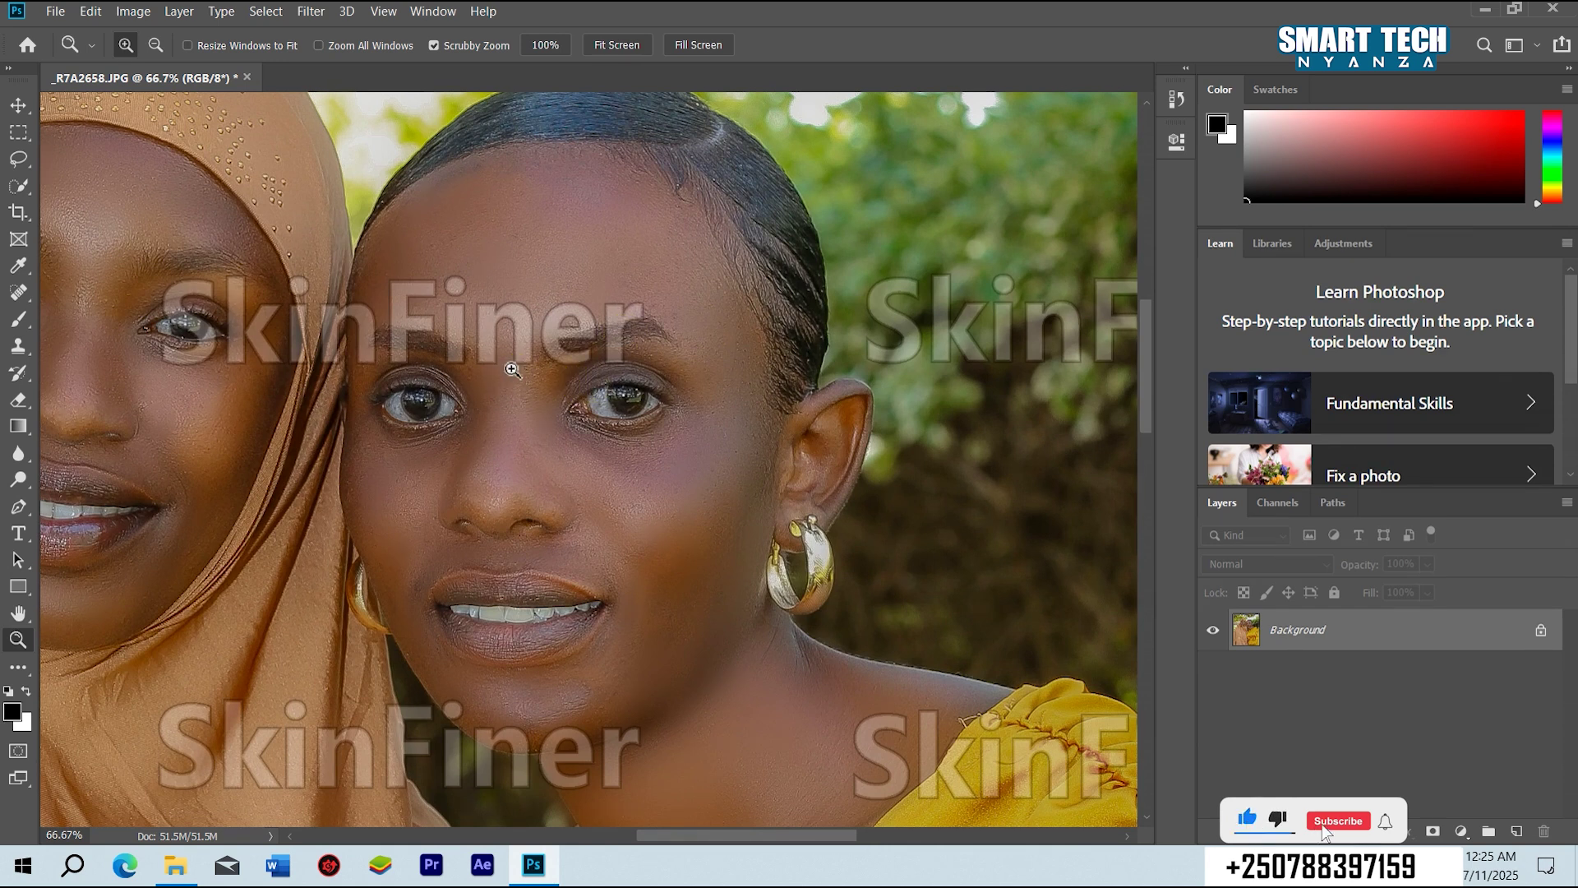
left_click_drag(708, 836, 643, 835)
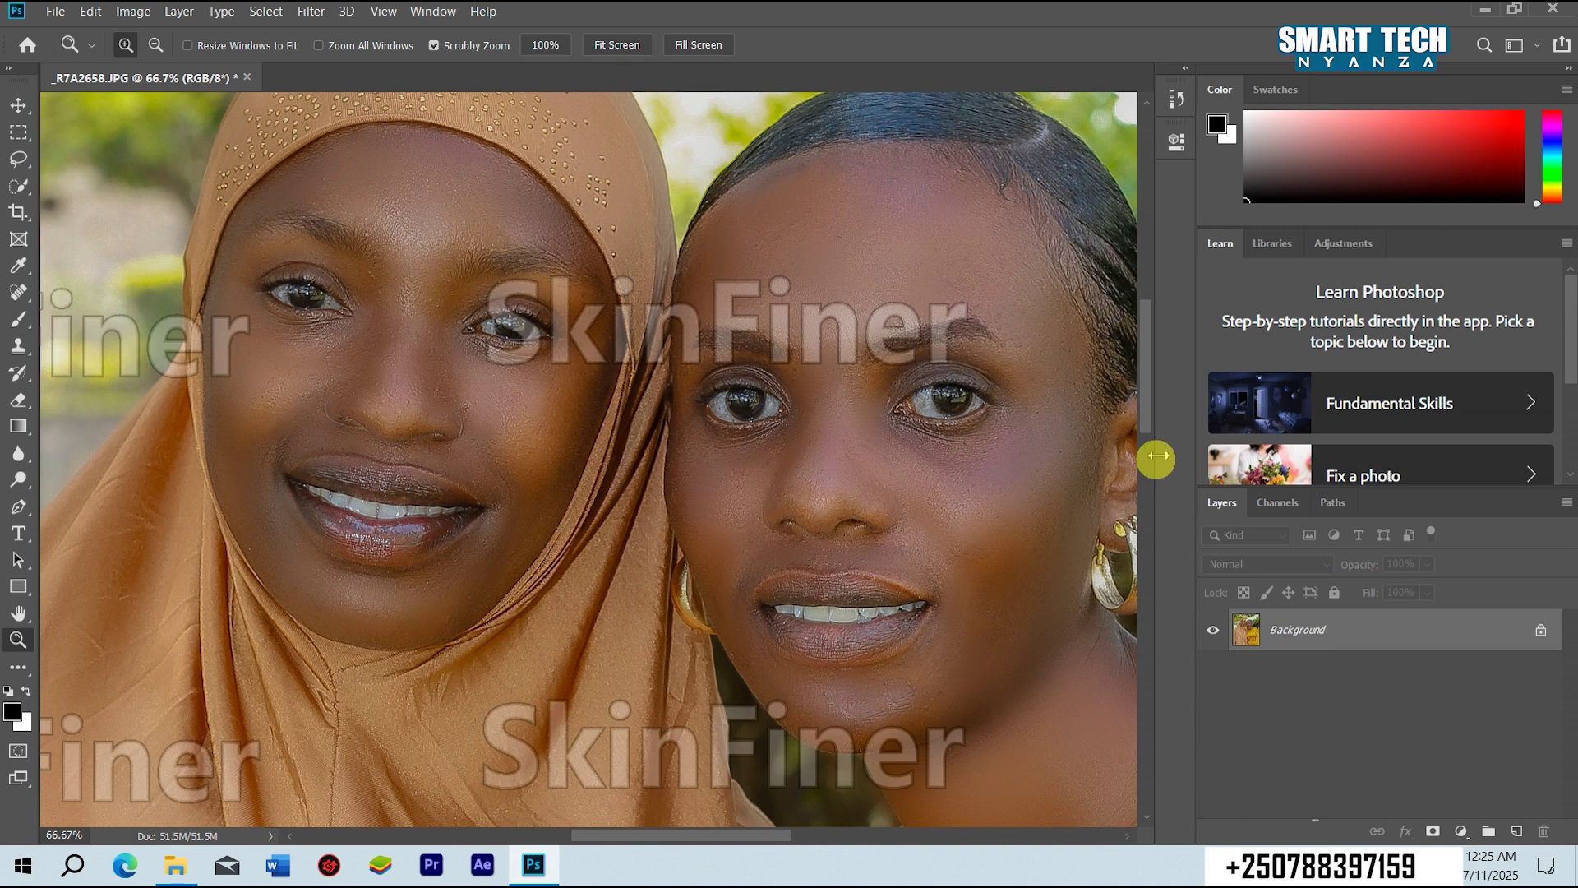
left_click_drag(1146, 409, 1141, 380)
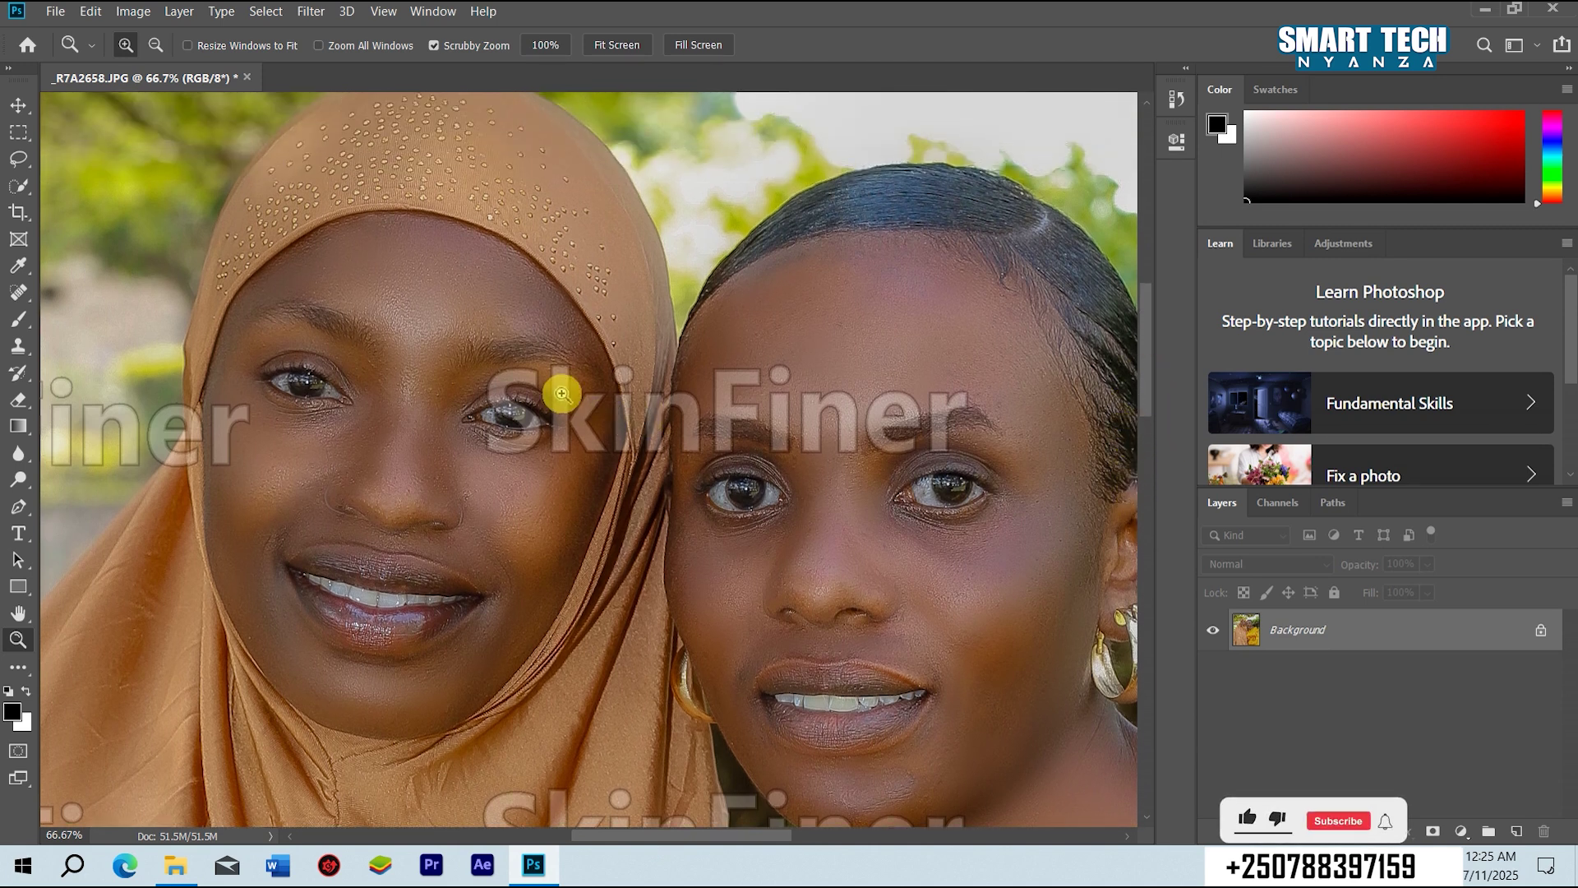
Draw a rectangular marquee around the SkinFiner watermark across both women's eyes.
left_click(17, 107)
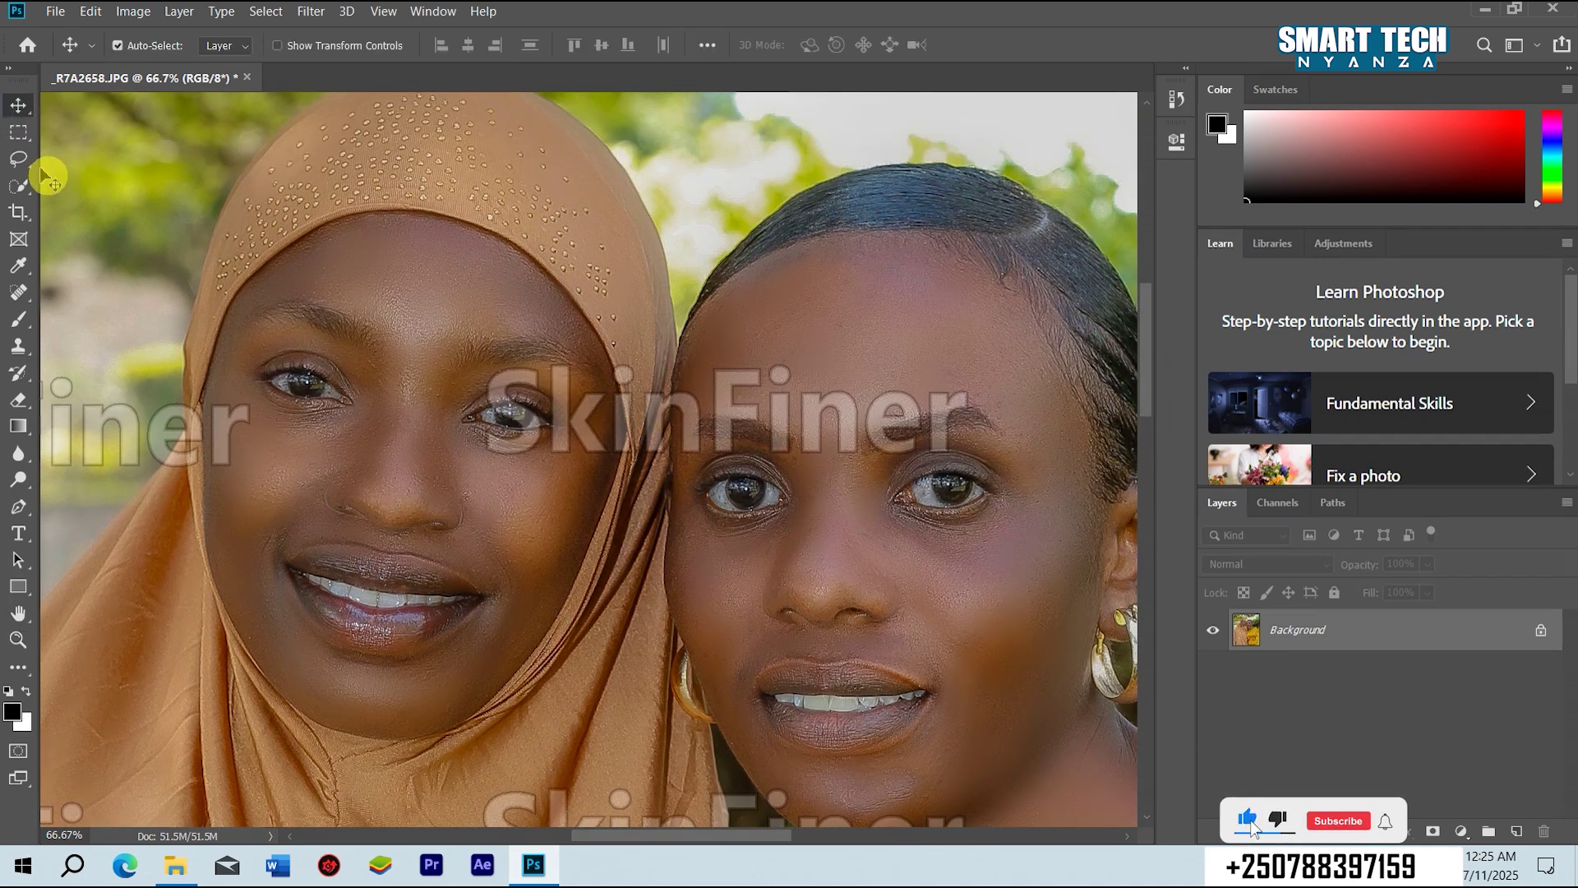
left_click(19, 133)
left_click_drag(474, 371, 993, 490)
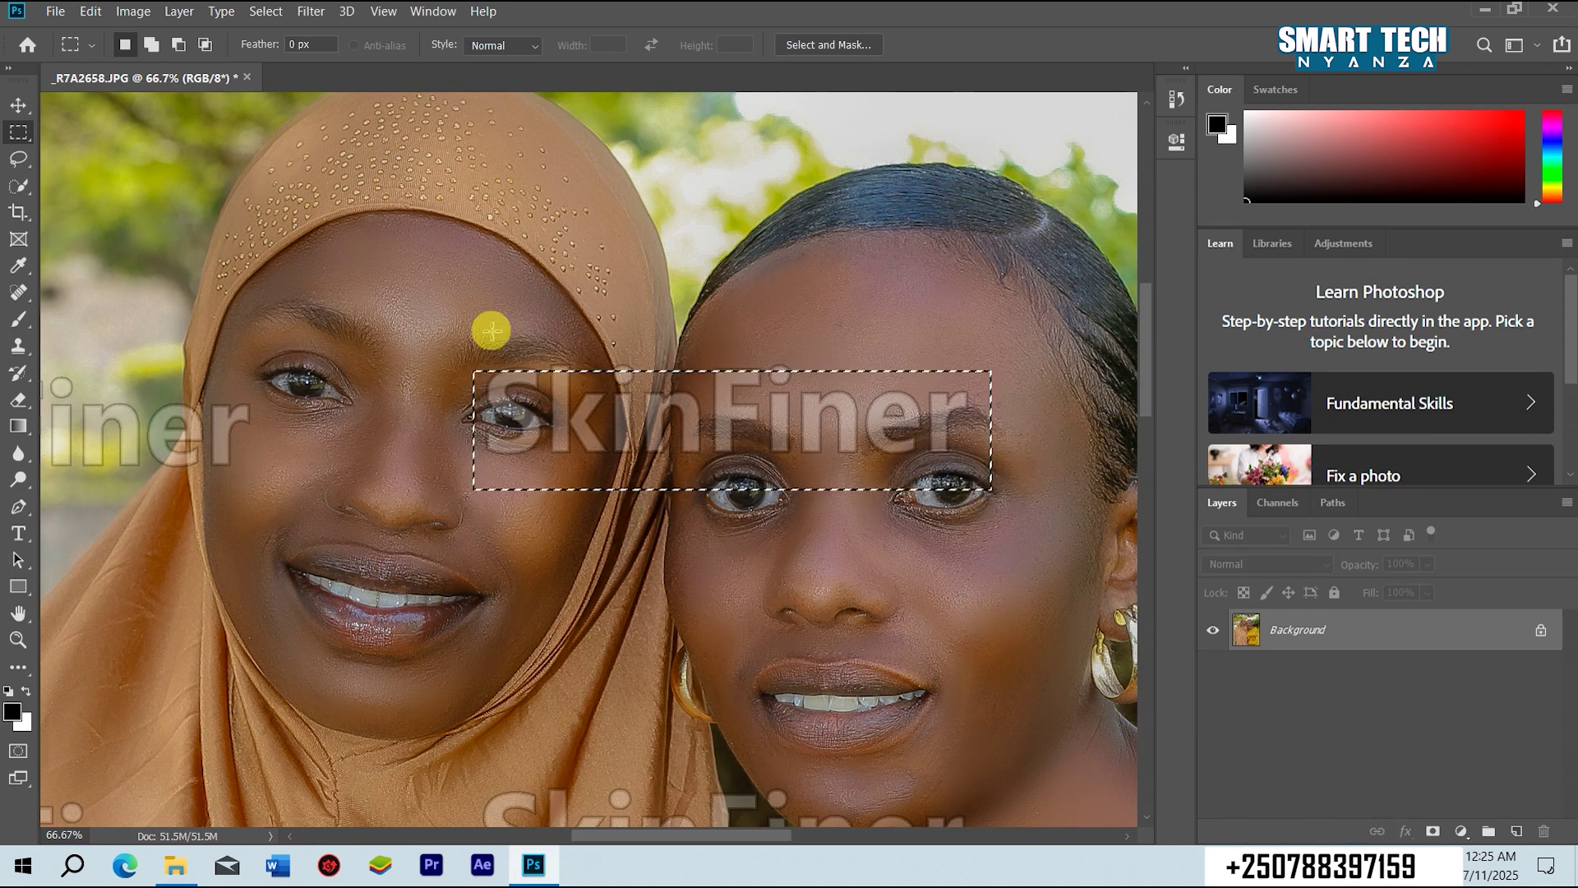
mouse_move(471, 330)
left_mouse_down()
mouse_move(742, 550)
mouse_move(984, 504)
left_mouse_up()
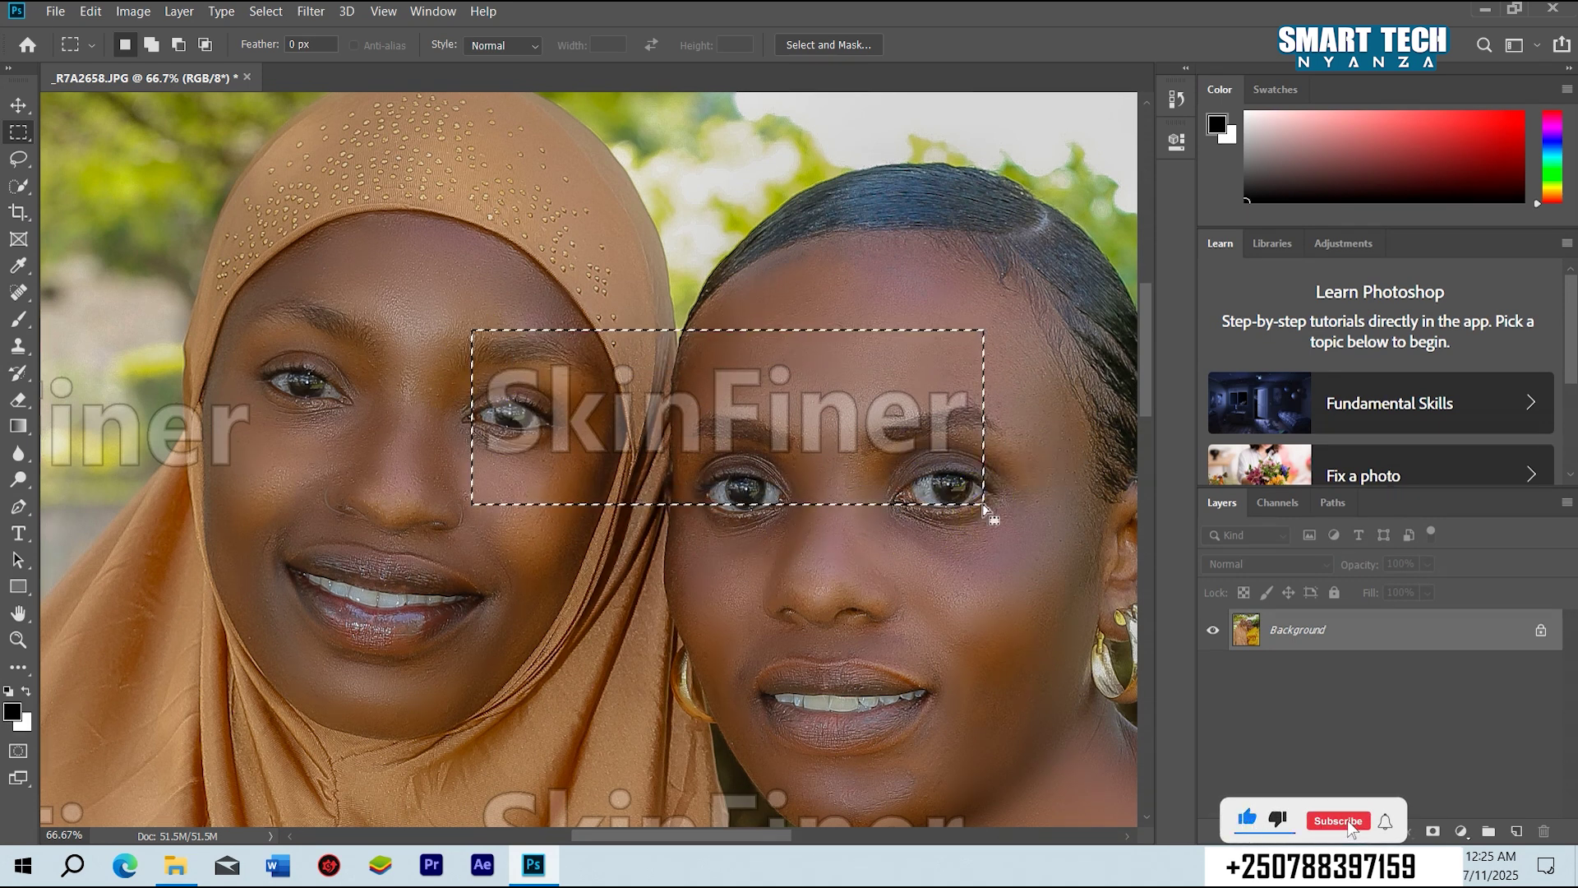
left_click(985, 510)
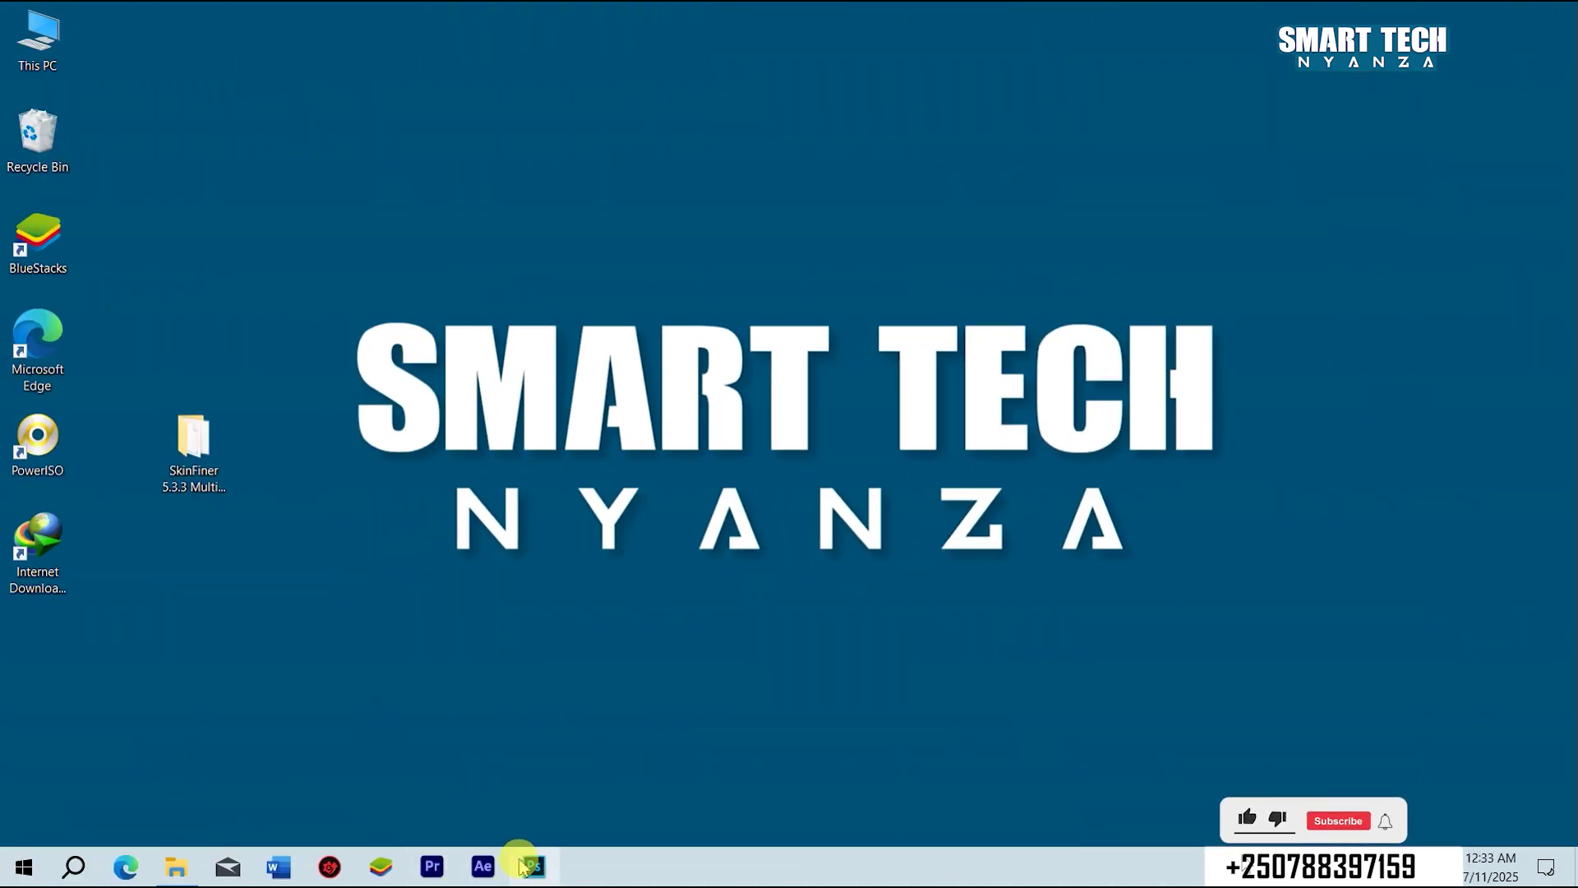
Open the Crack UZ1 folder inside the desktop SkinFiner 5.3.3 Multilingual folder.
left_click(203, 456)
double_click(203, 457)
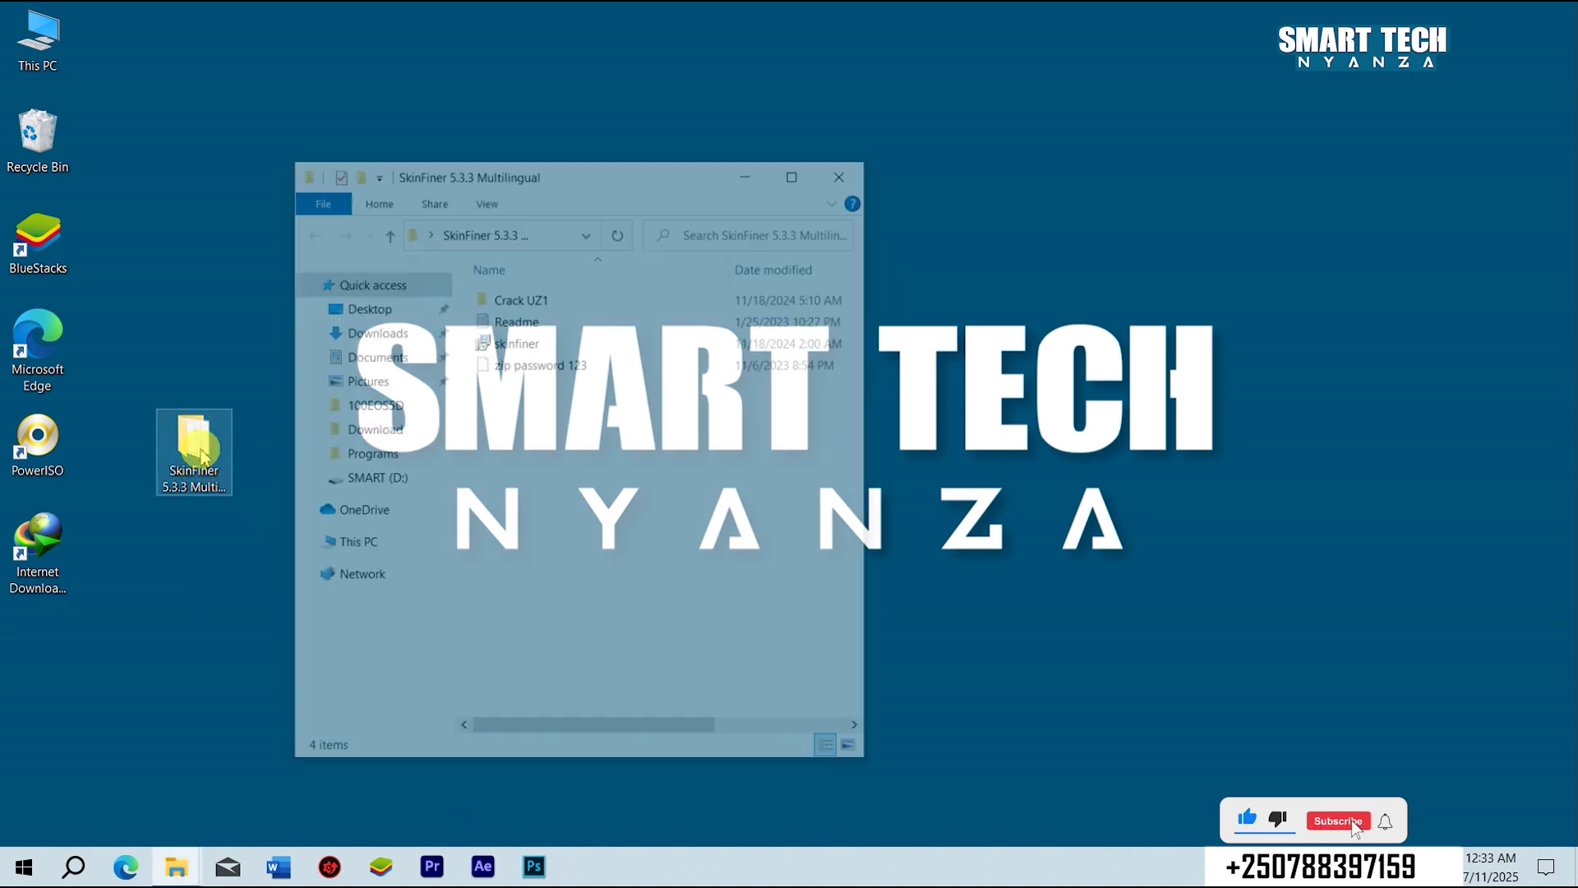
double_click(520, 297)
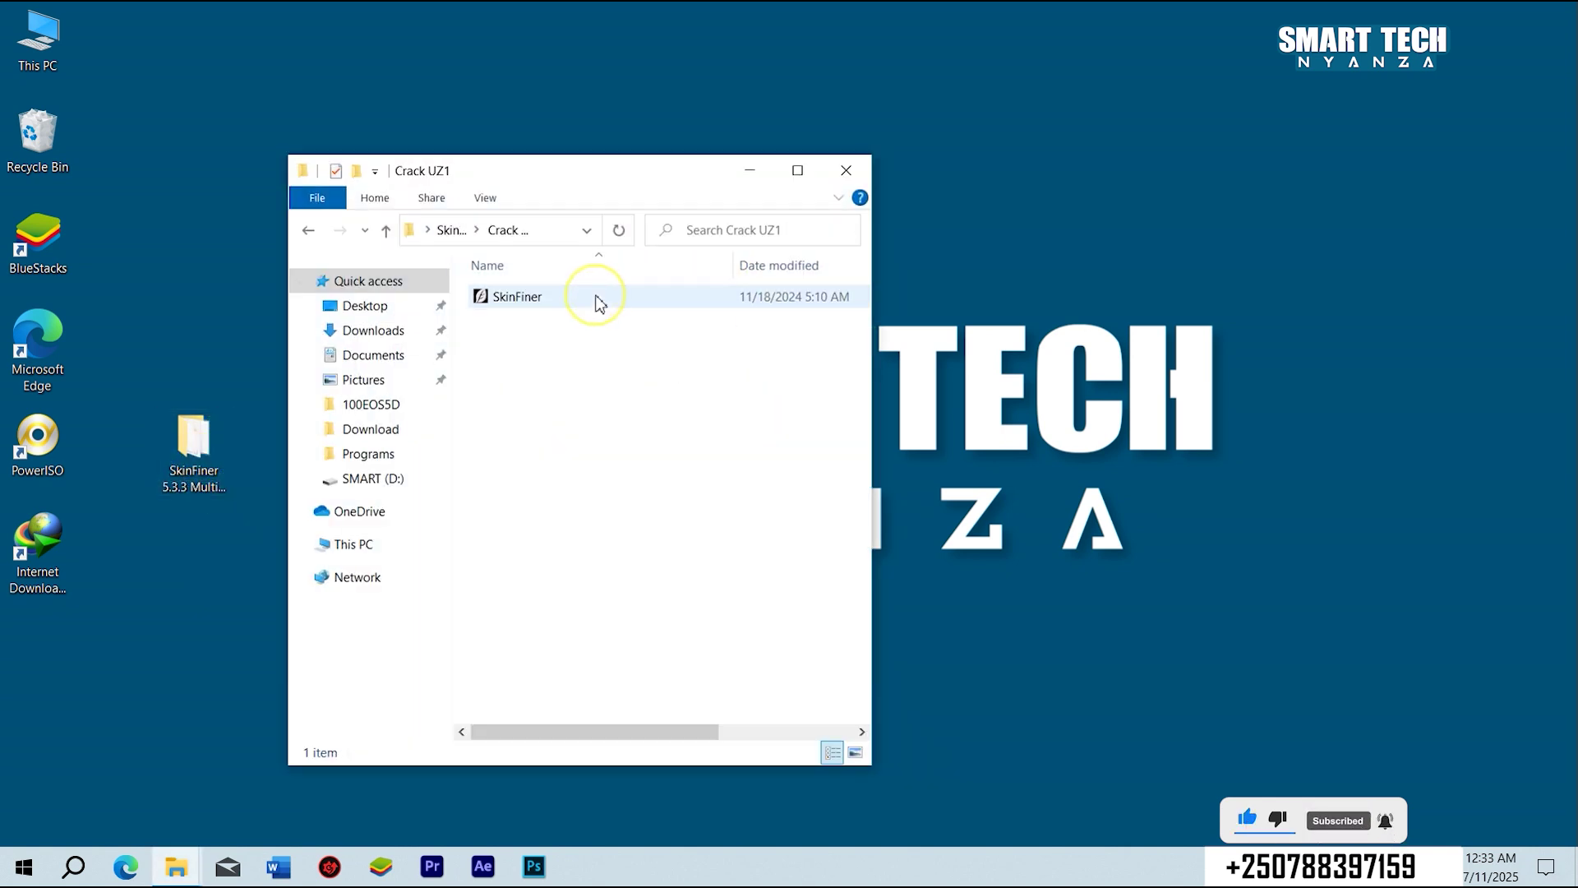
Open C:\Program Files\SkinFiner in a second window beside it.
left_click(47, 43)
double_click(49, 43)
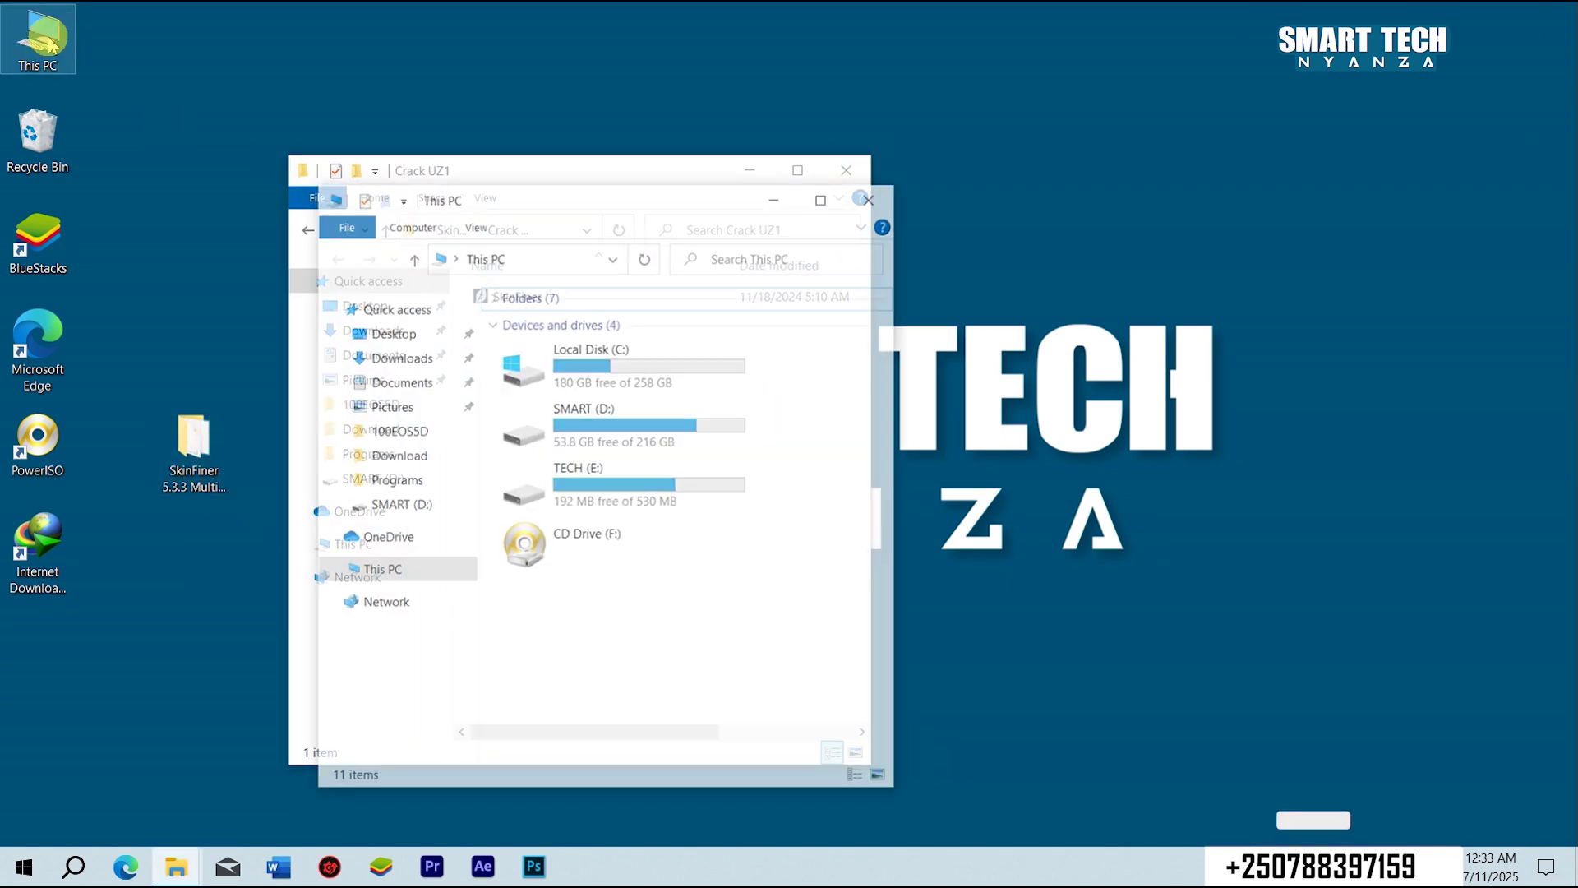
mouse_move(592, 201)
left_mouse_down()
mouse_move(1204, 91)
mouse_move(1183, 87)
left_mouse_up()
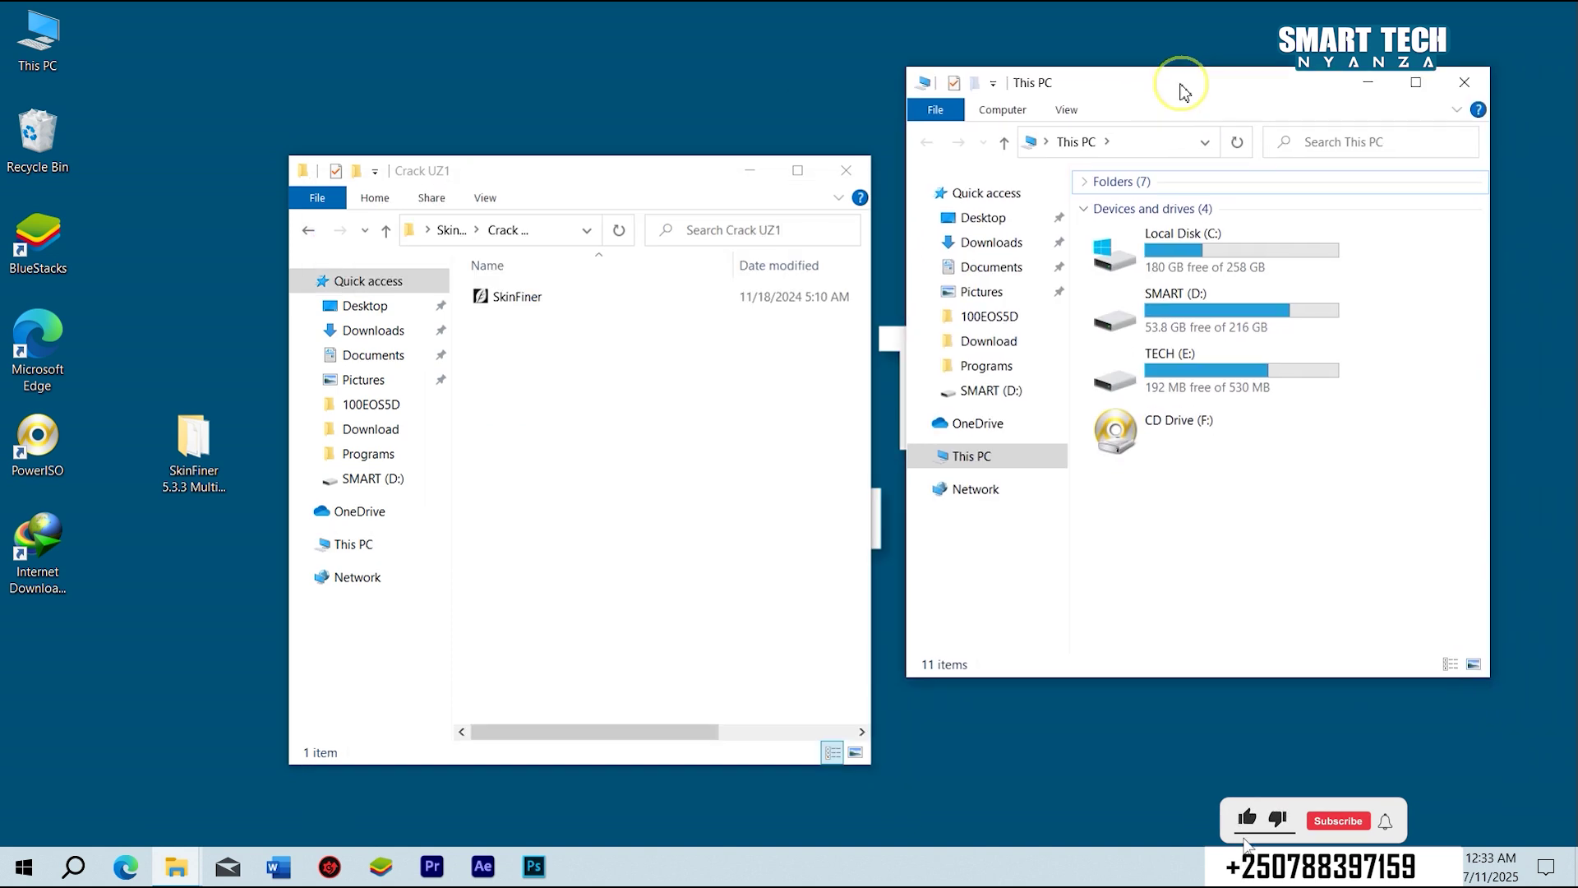
left_click(1190, 262)
double_click(1190, 262)
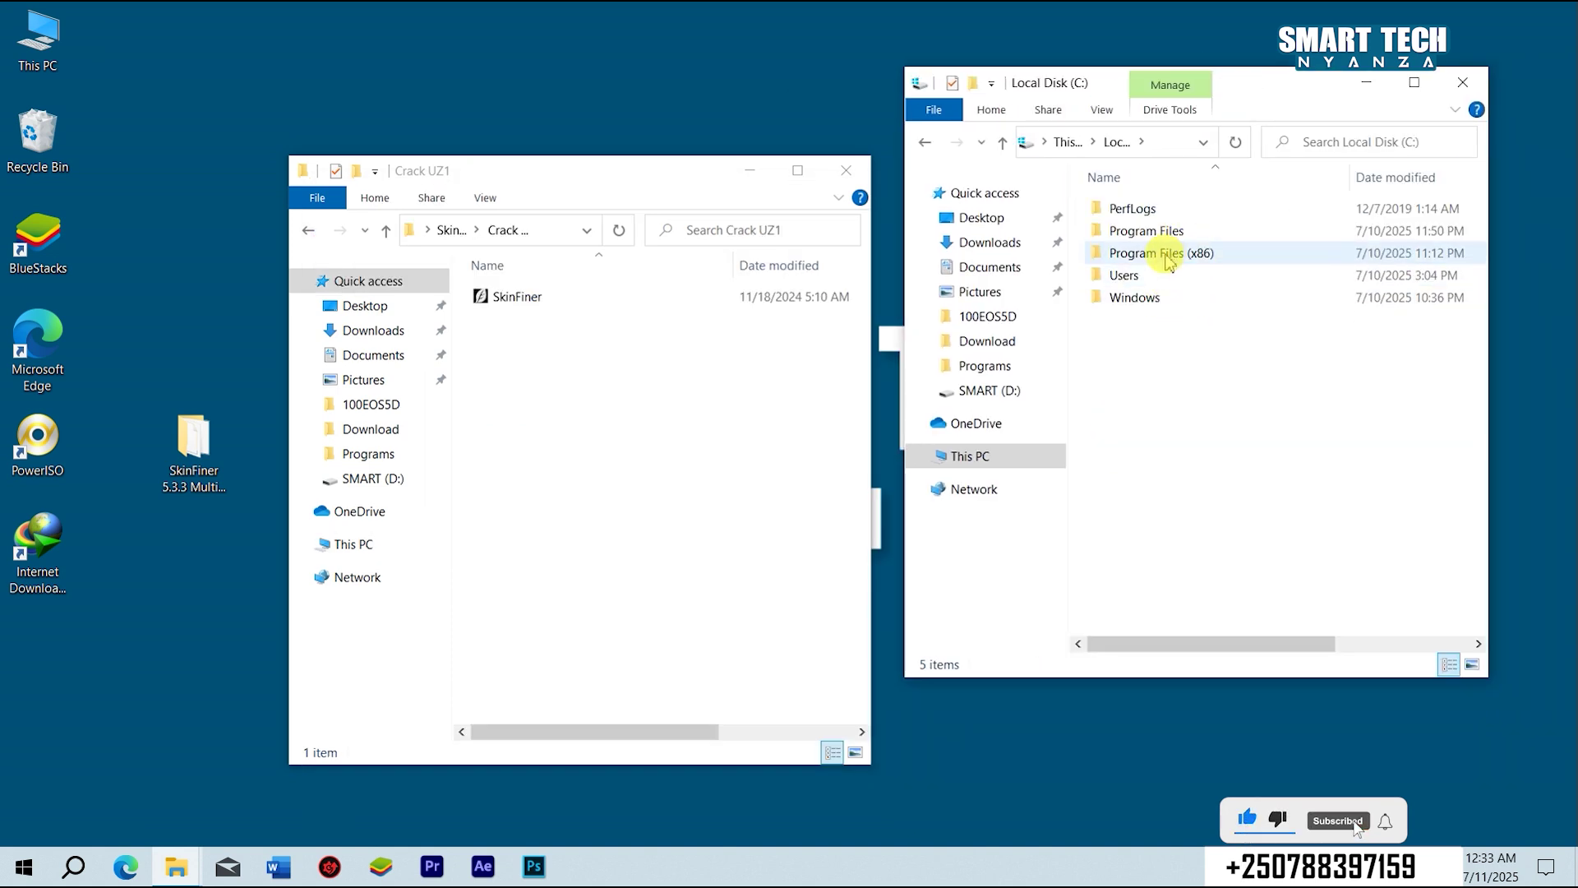
left_click(1169, 252)
double_click(1147, 231)
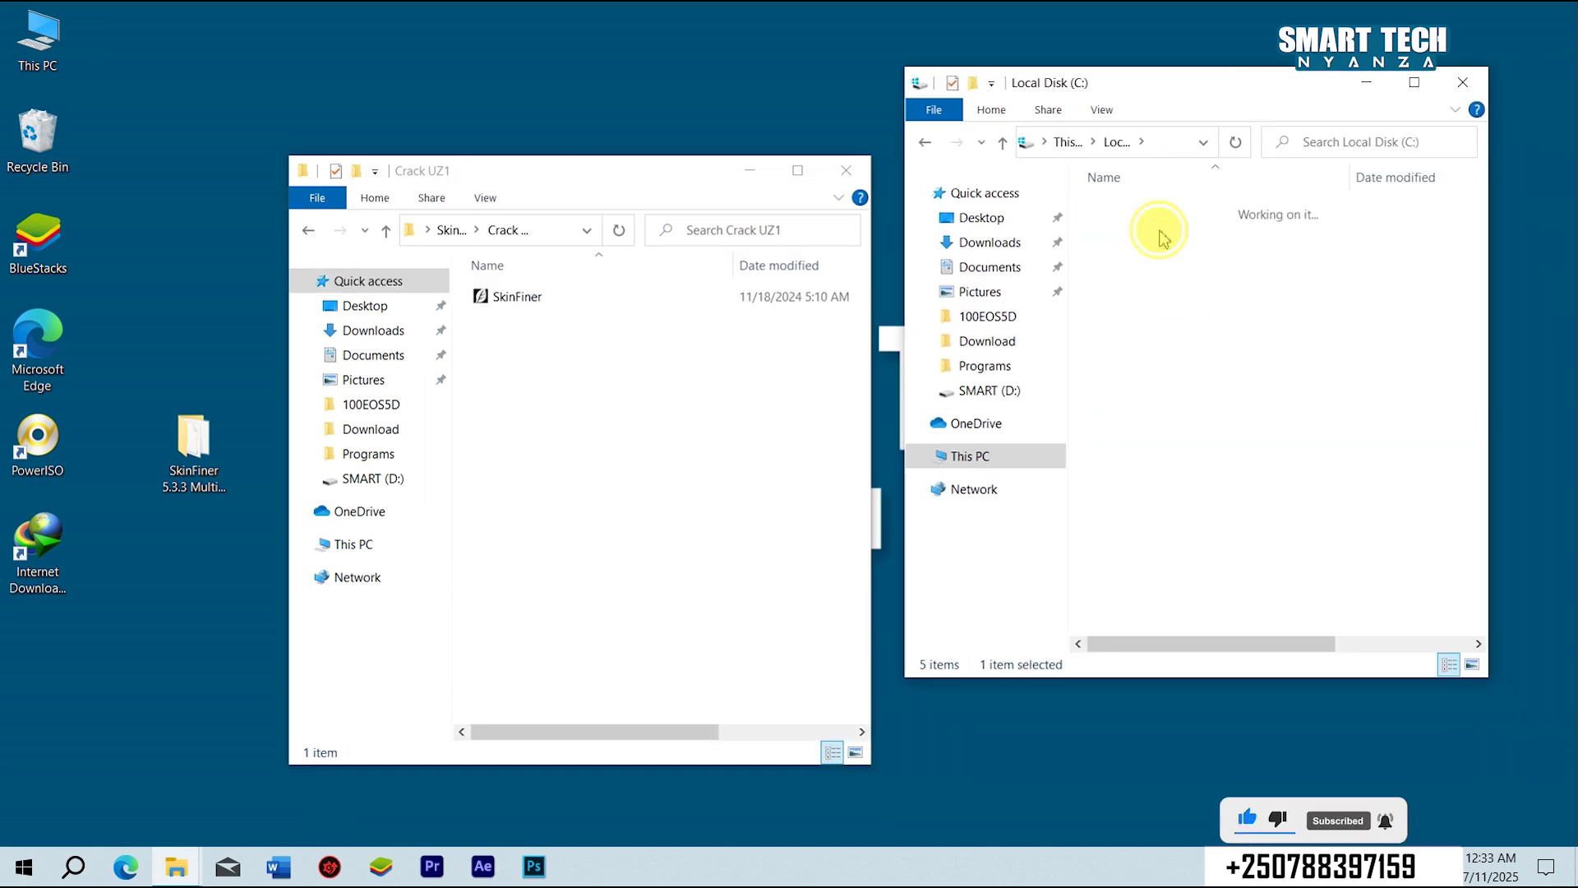
double_click(1150, 477)
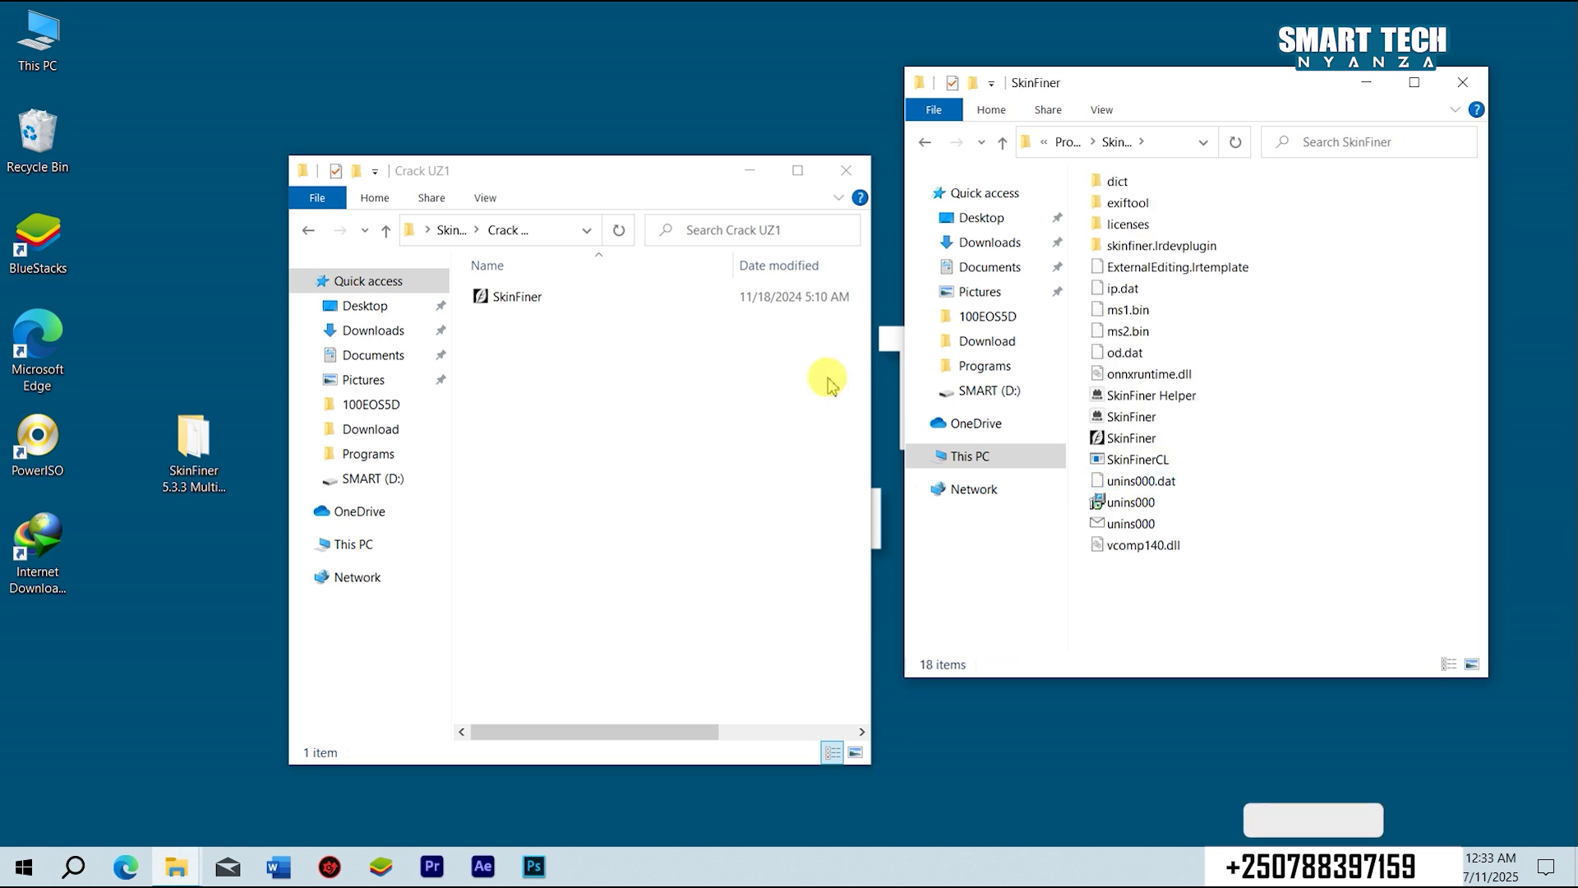
Move SkinFiner.exe into the installed folder, replacing the original, and recycle the desktop folder.
mouse_move(504, 296)
left_mouse_down()
mouse_move(1023, 543)
mouse_move(1294, 649)
left_mouse_up()
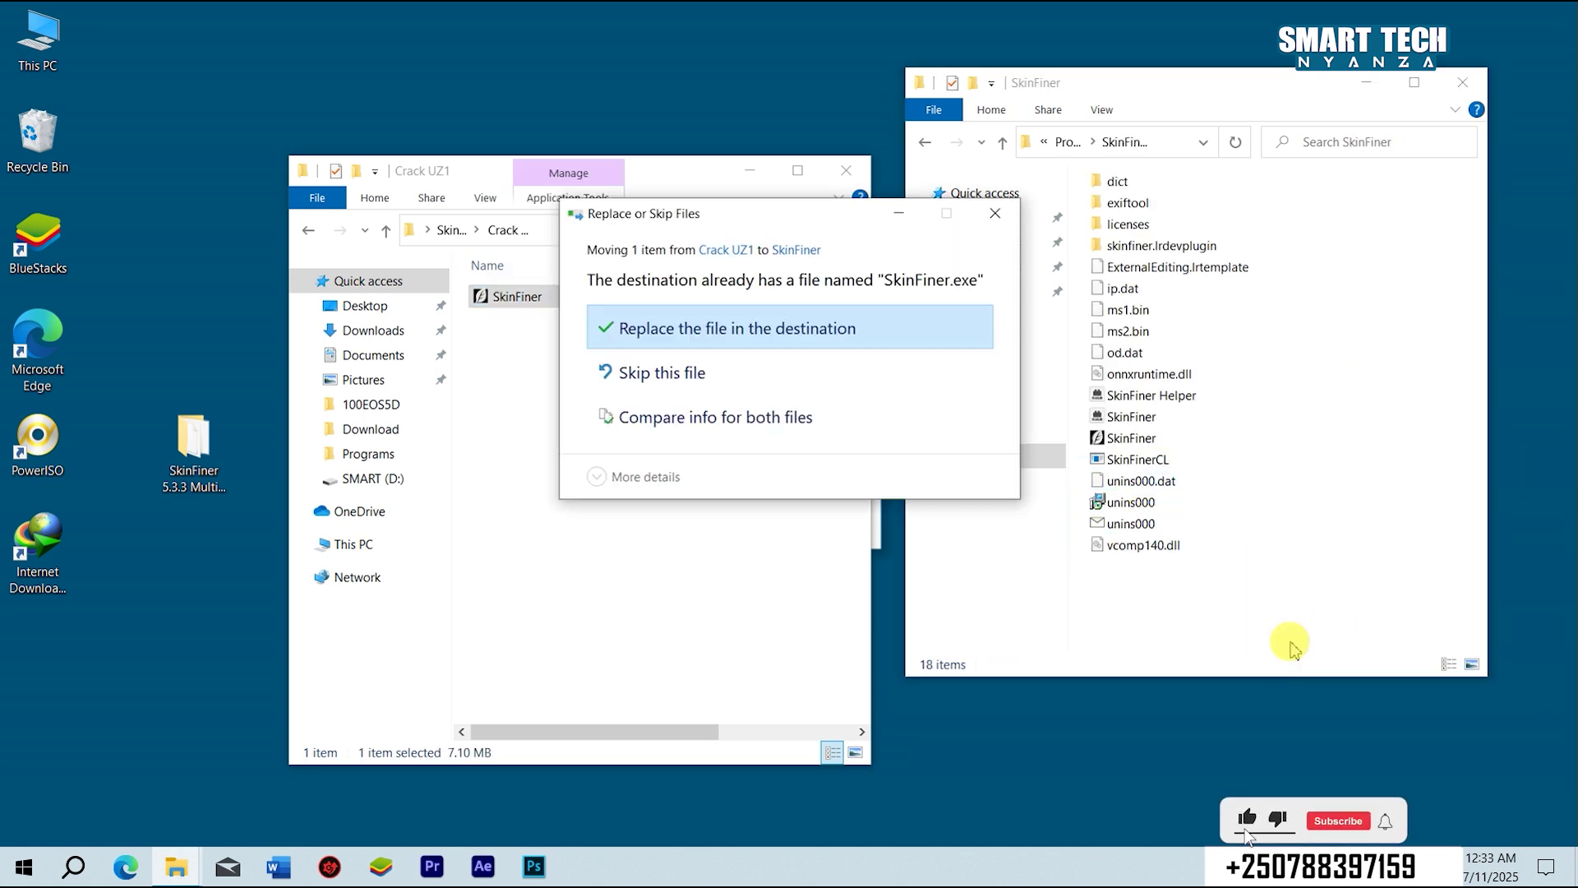
left_click(837, 329)
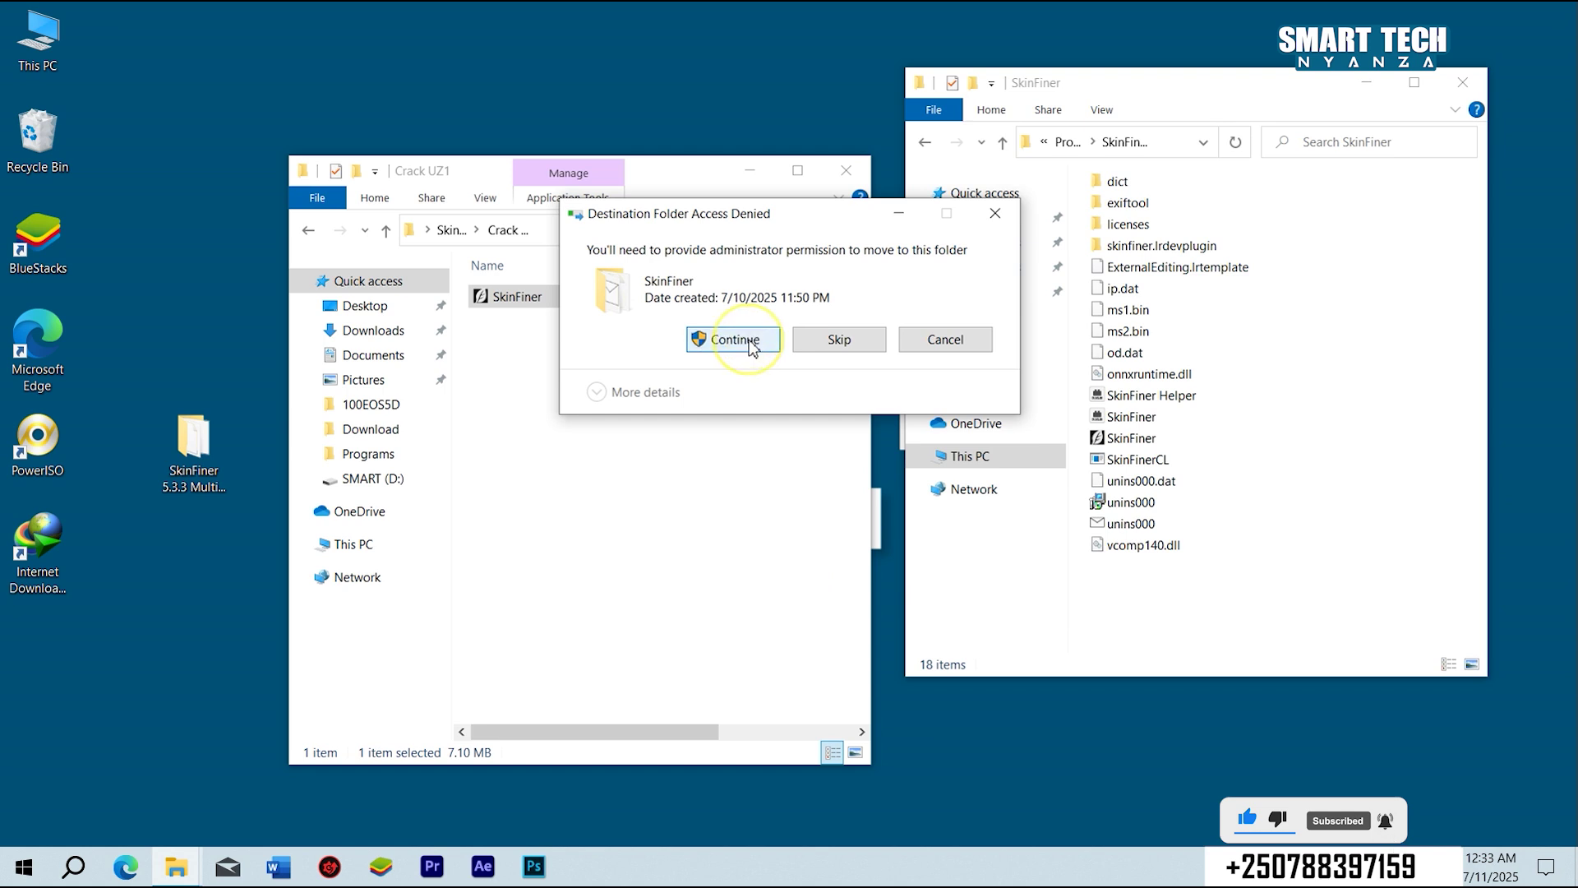
left_click(749, 341)
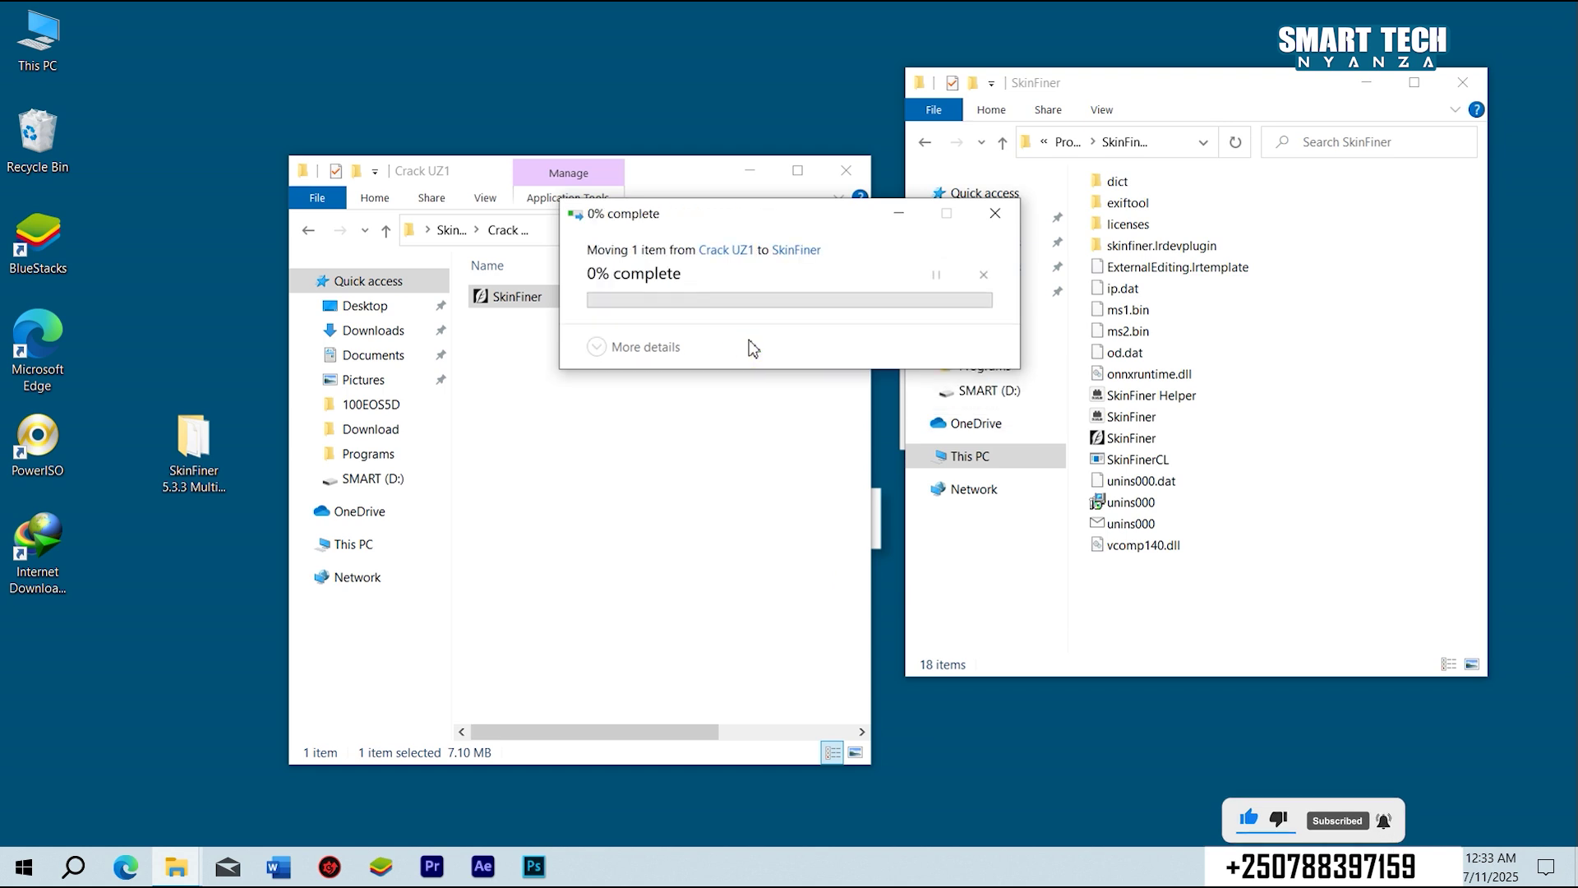
left_click(846, 170)
mouse_move(194, 444)
left_mouse_down()
mouse_move(64, 153)
mouse_move(43, 158)
left_mouse_up()
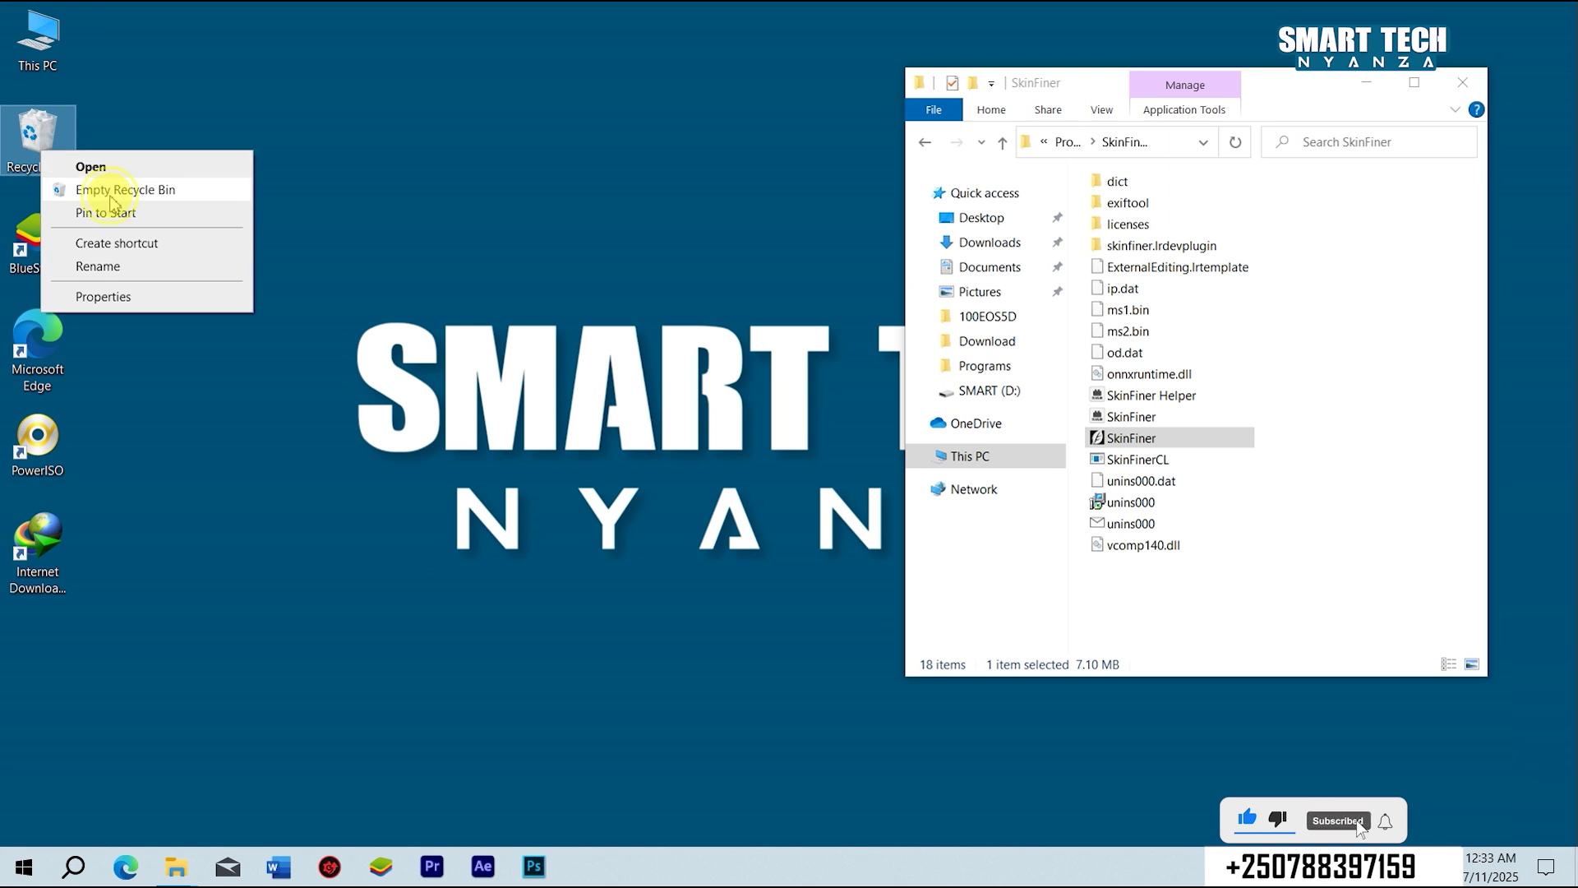
Empty the Recycle Bin, launch Photoshop, and close the SkinFiner folder window.
left_click(99, 190)
key("Return")
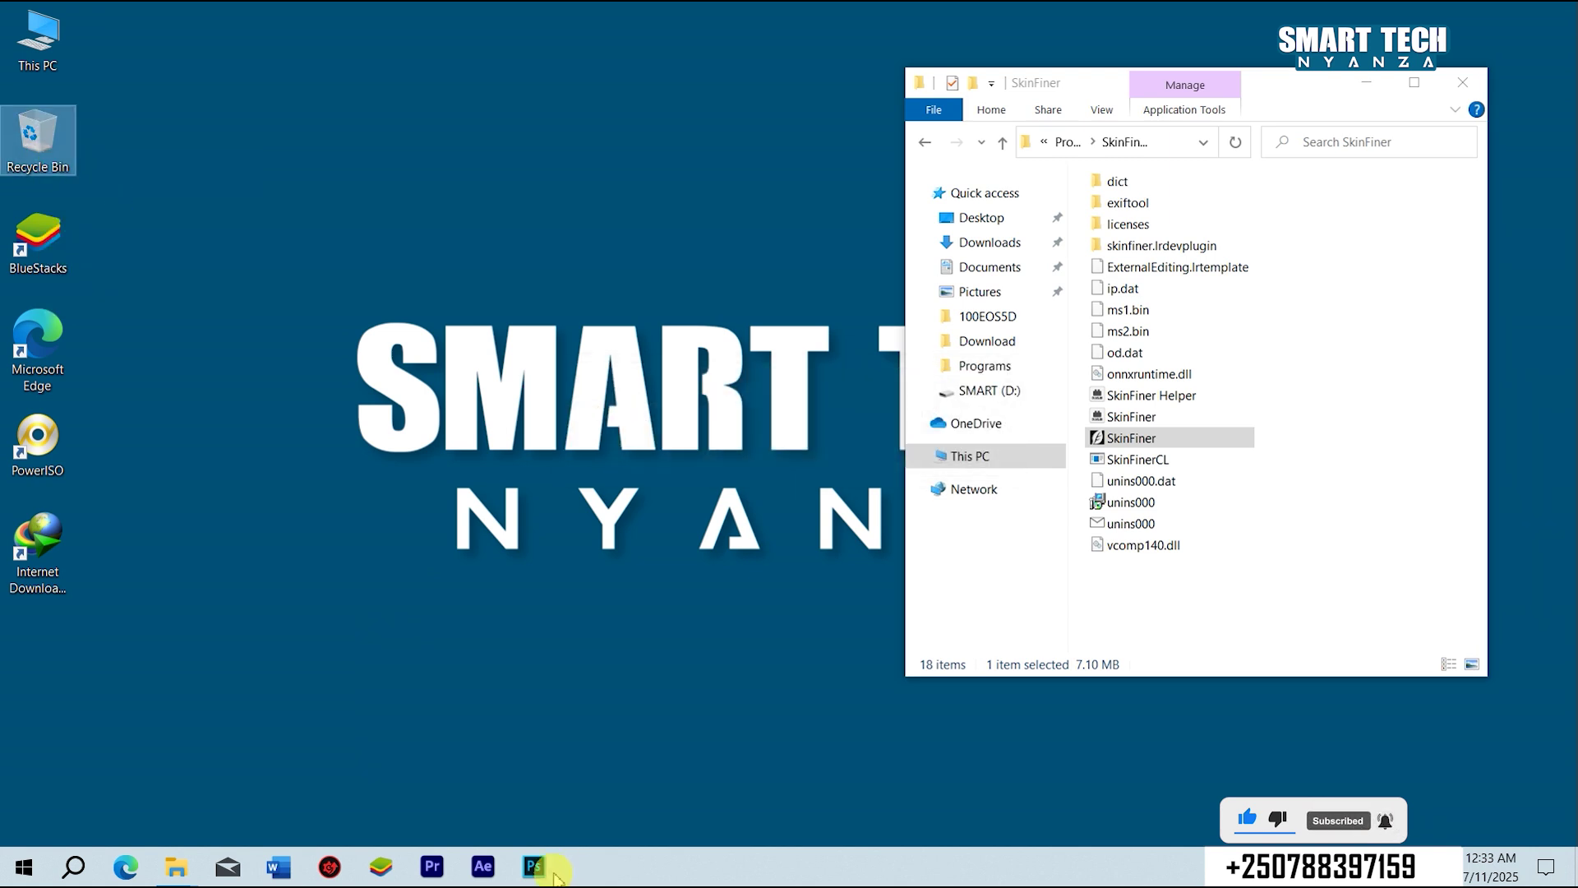
left_click(554, 873)
left_click(1464, 81)
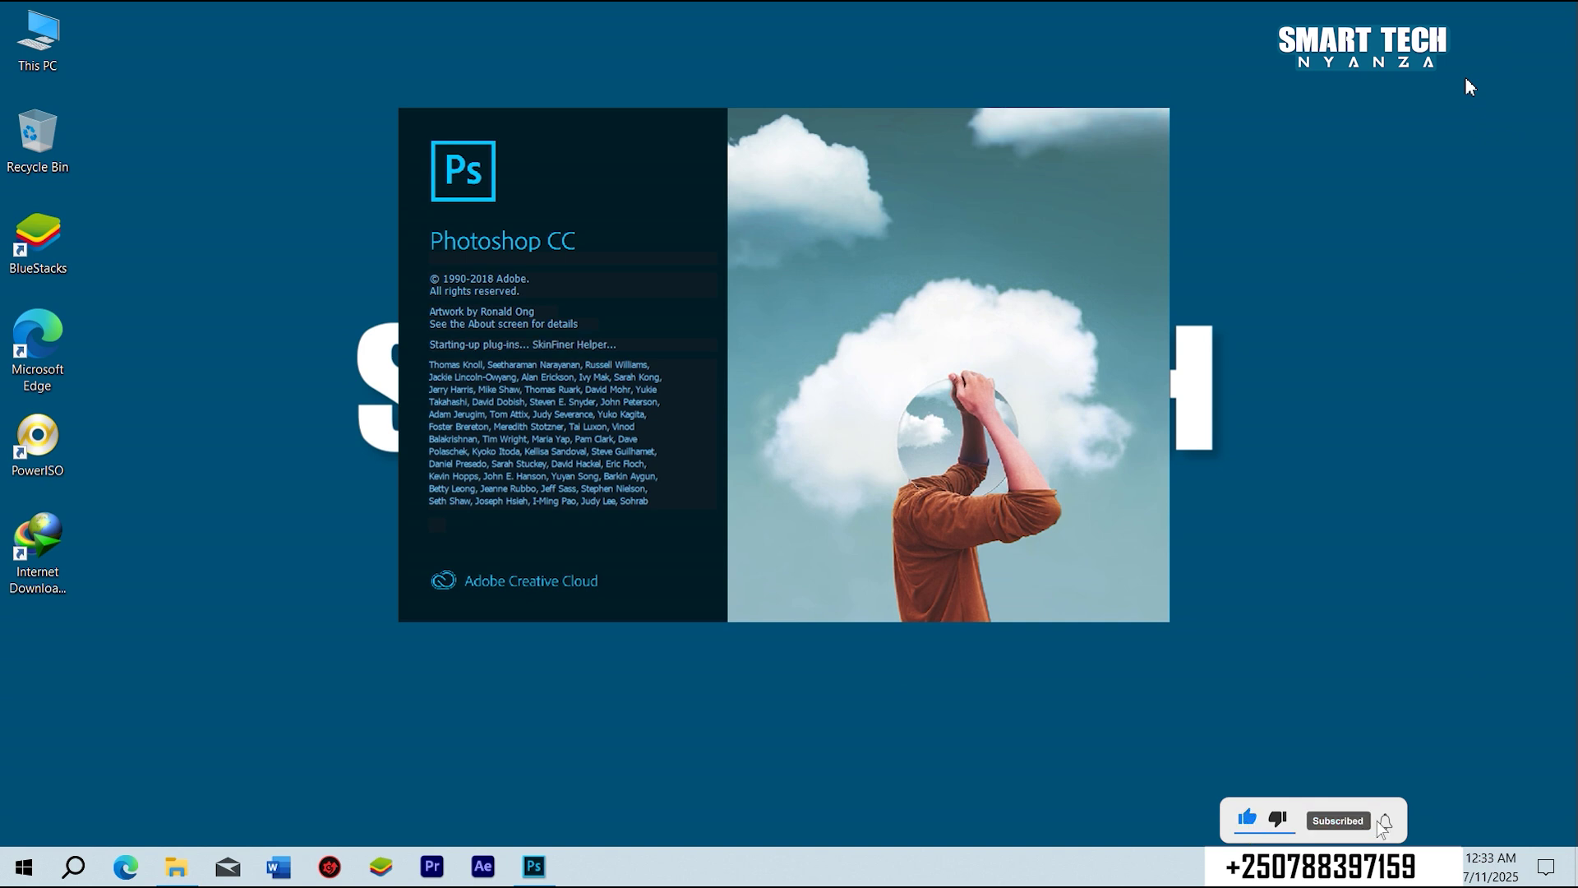
left_click(1469, 83)
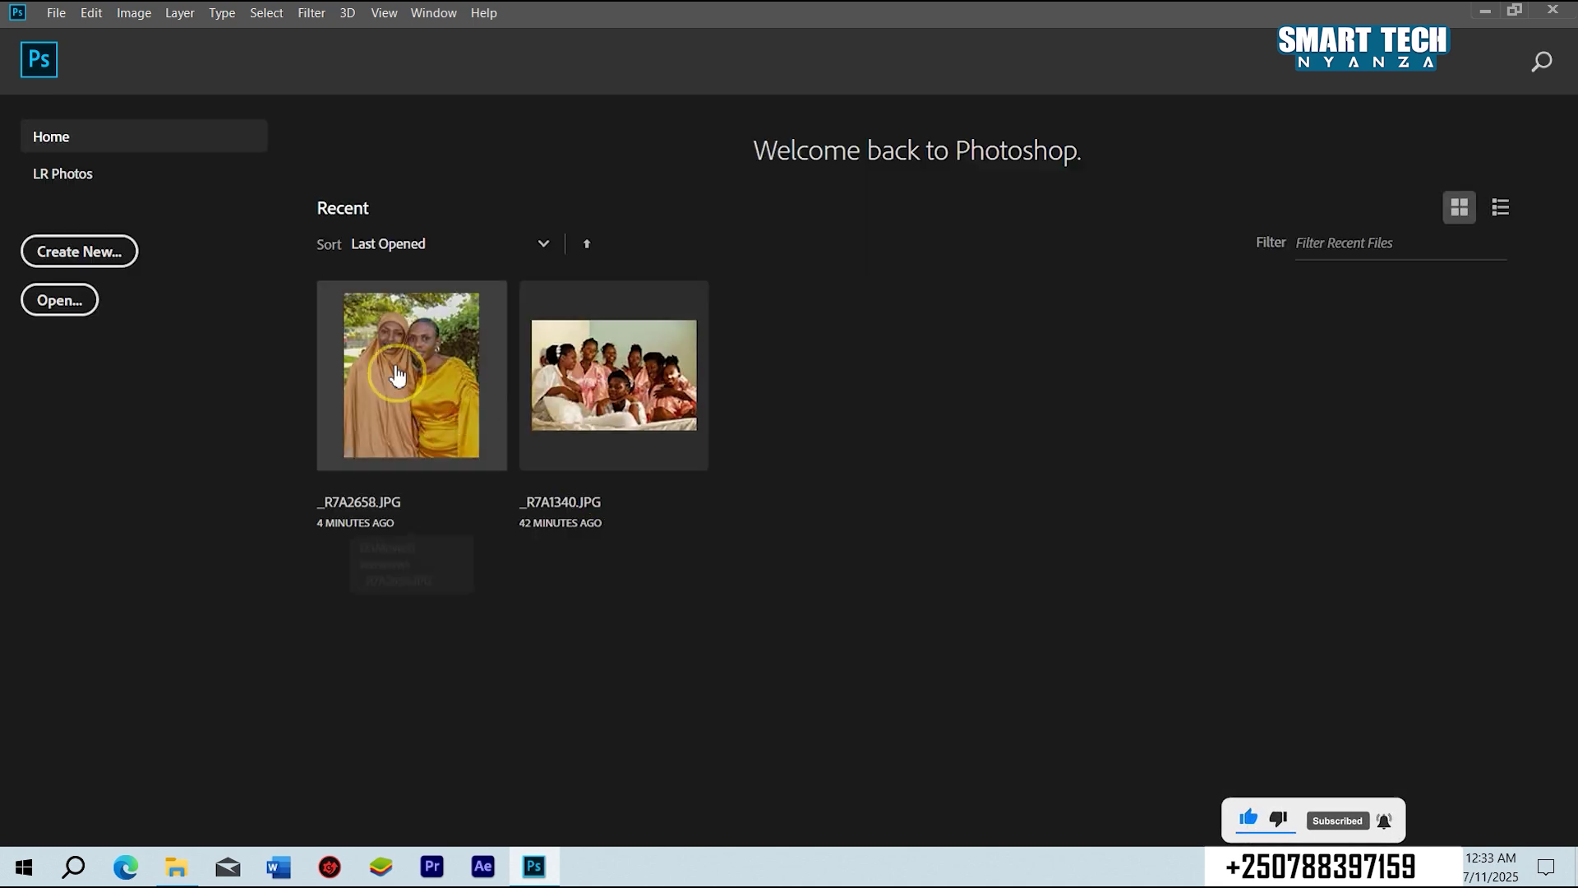
Reopen _R7A2658.JPG from Recent files and zoom in on the women's faces.
left_click(397, 375)
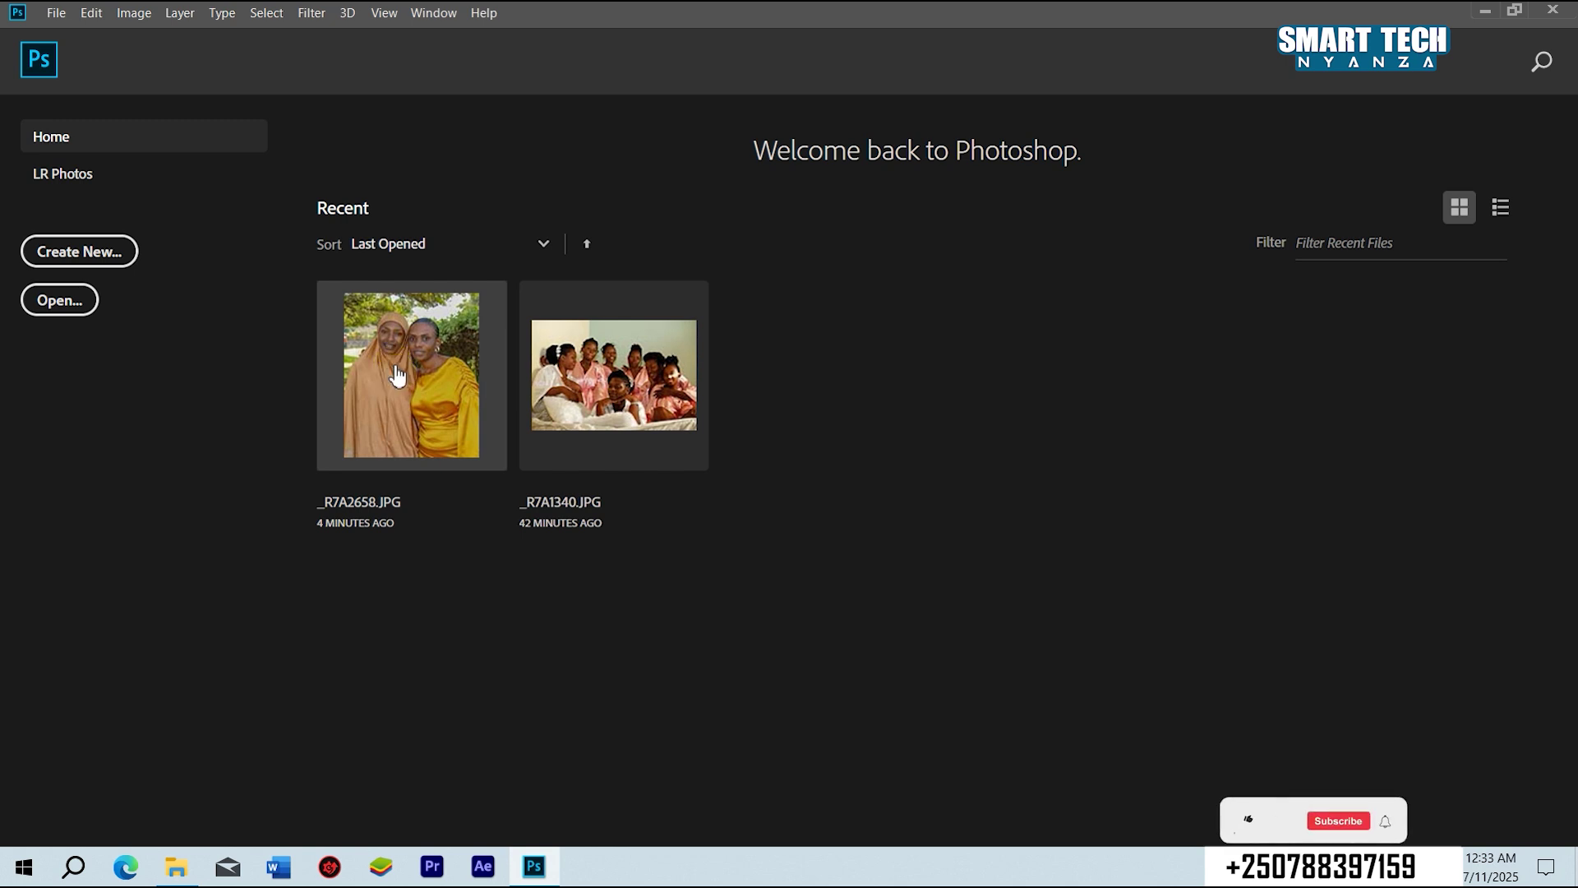
left_click(397, 376)
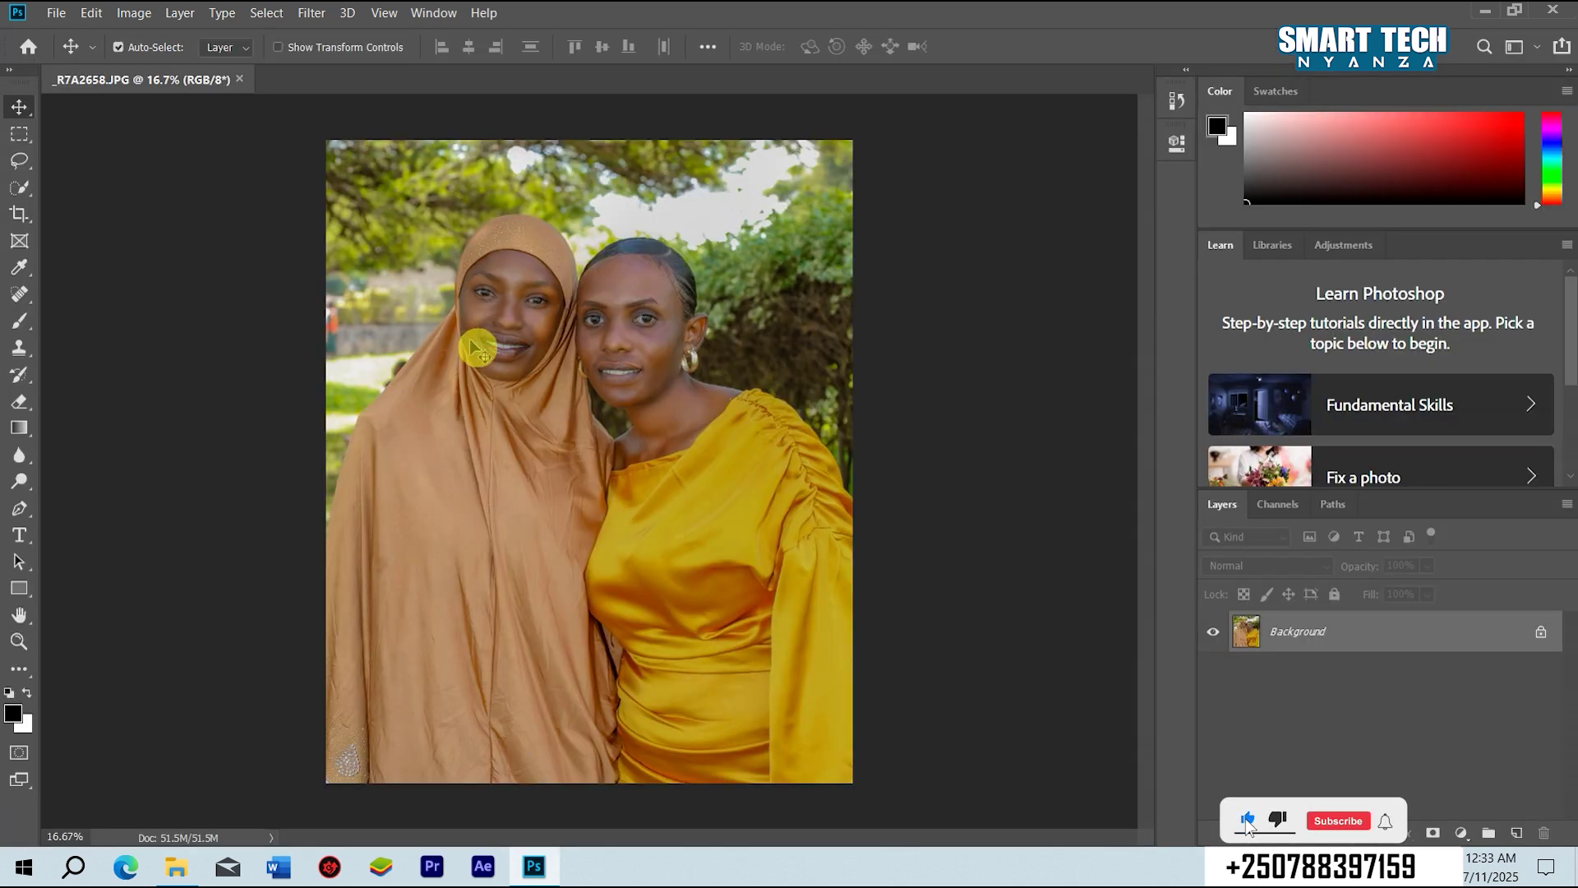
key("z")
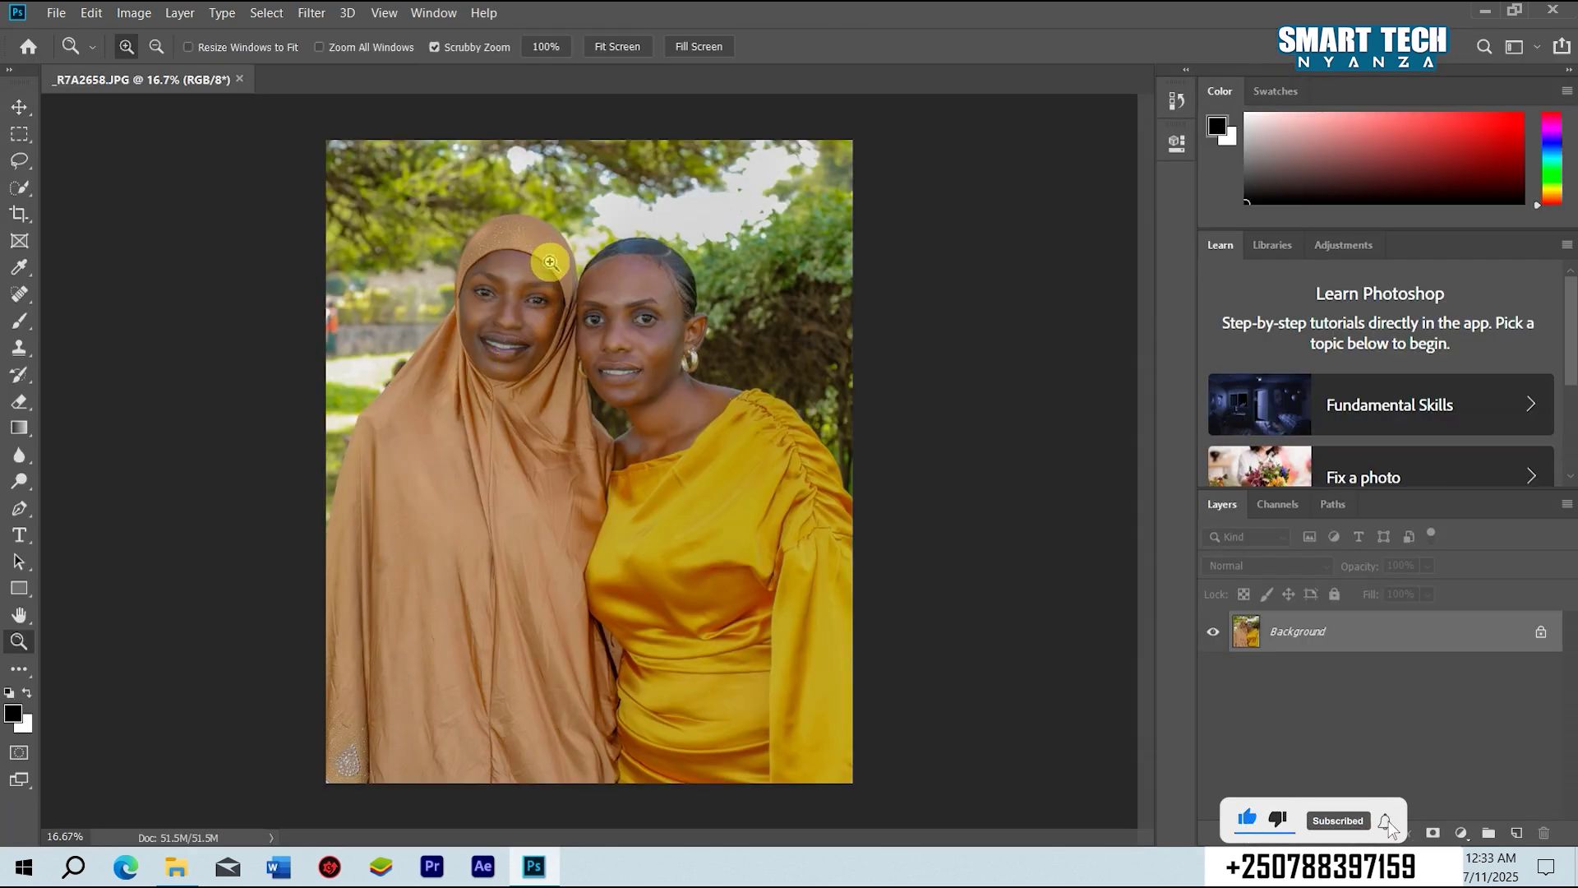
left_click(550, 262)
left_click(549, 199)
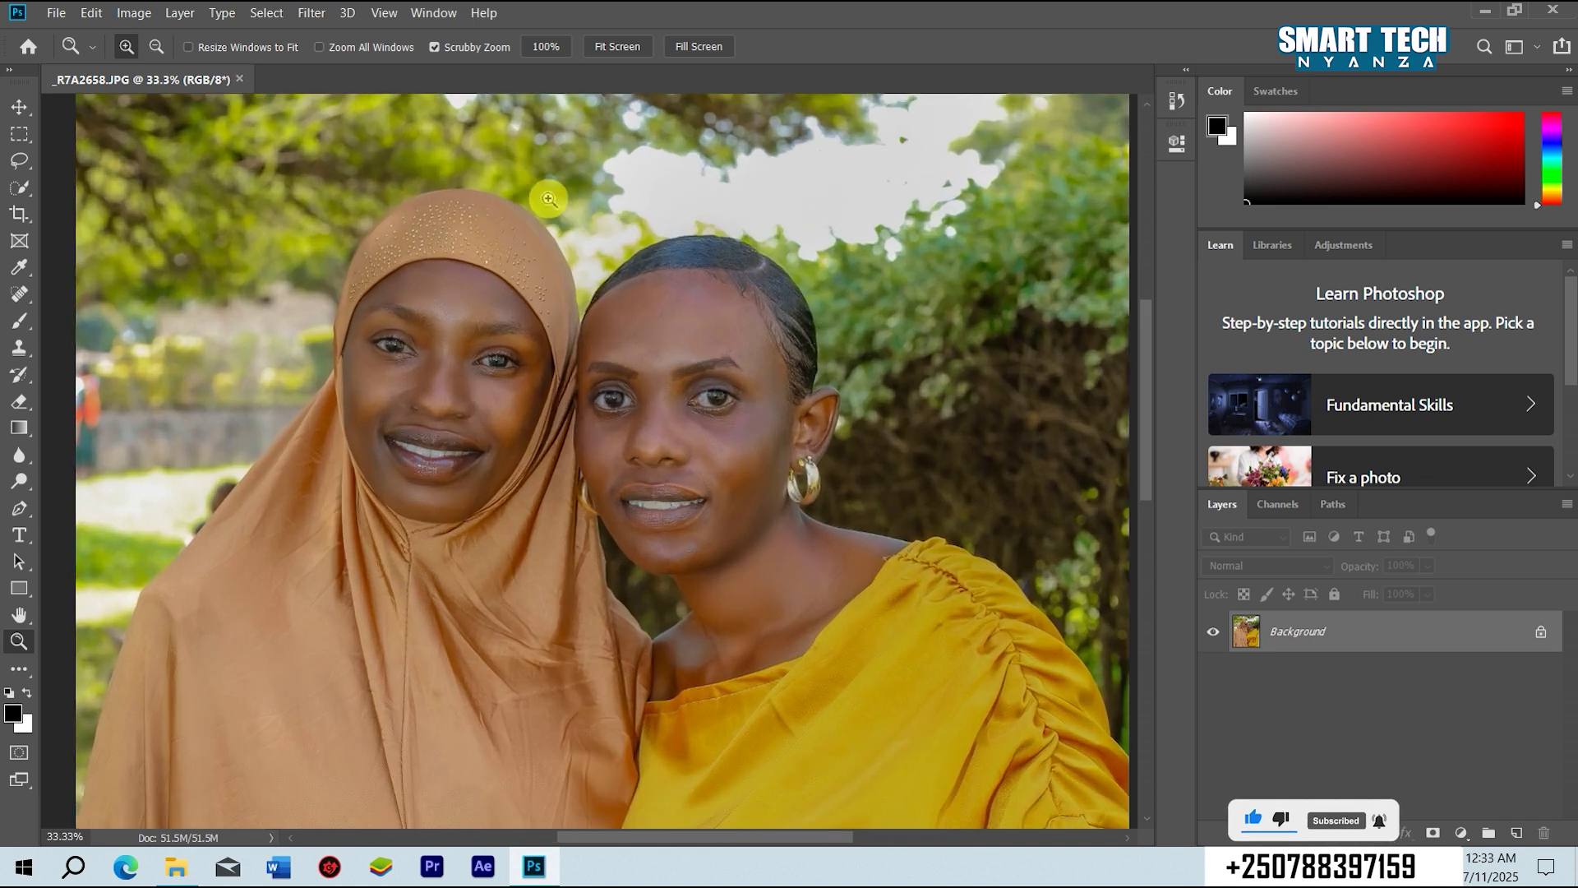
left_click(461, 179)
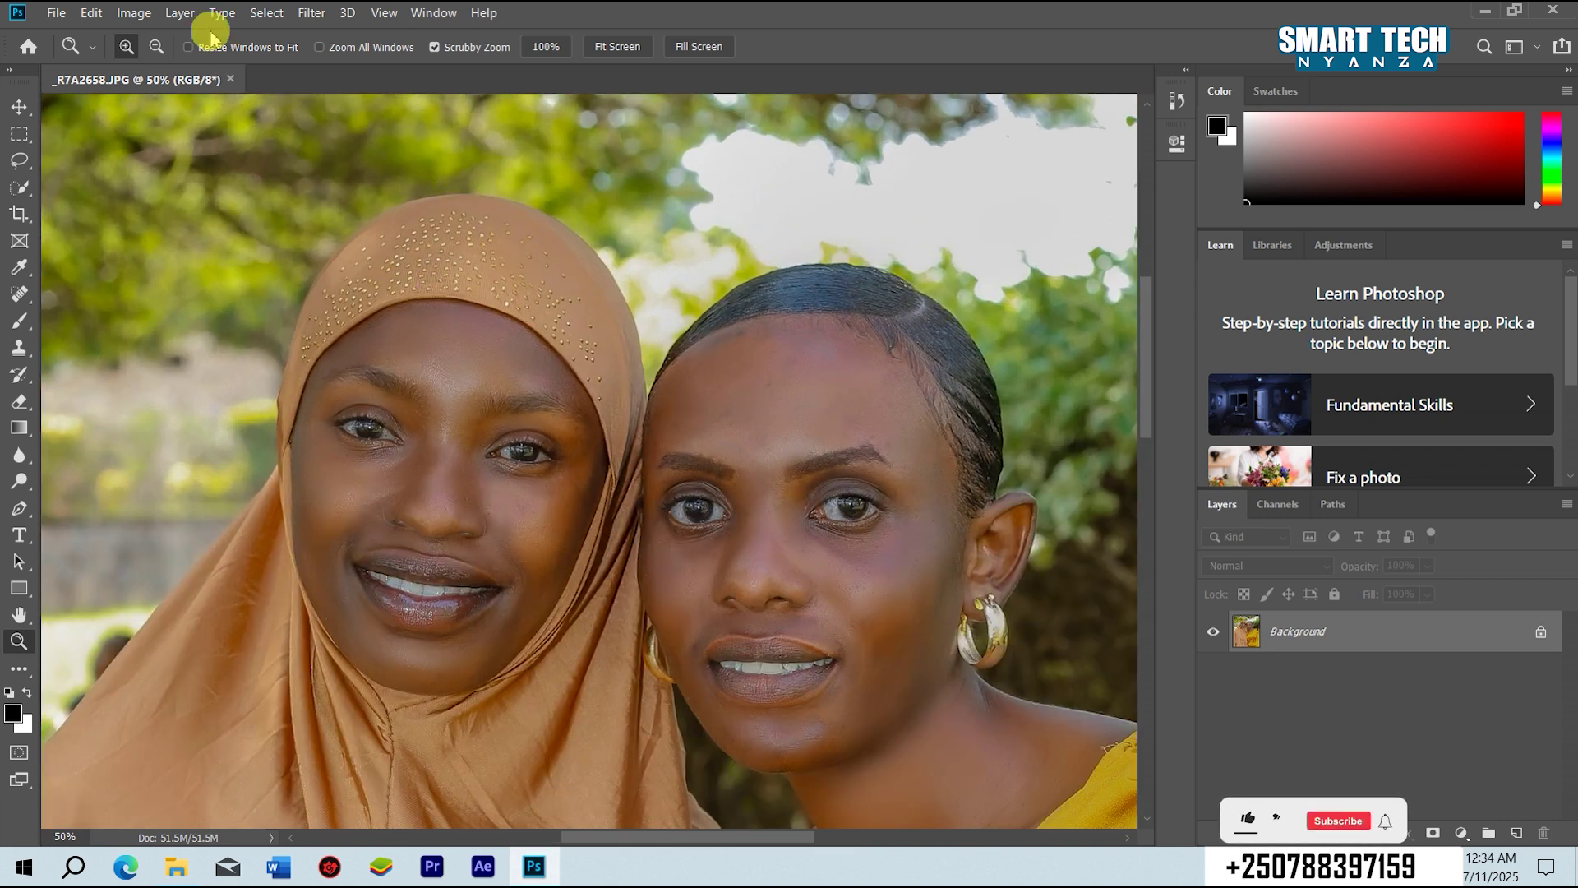
Run SkinFiner from the Filter menu, check the lips at full size, and apply default Smoothing.
left_click(267, 14)
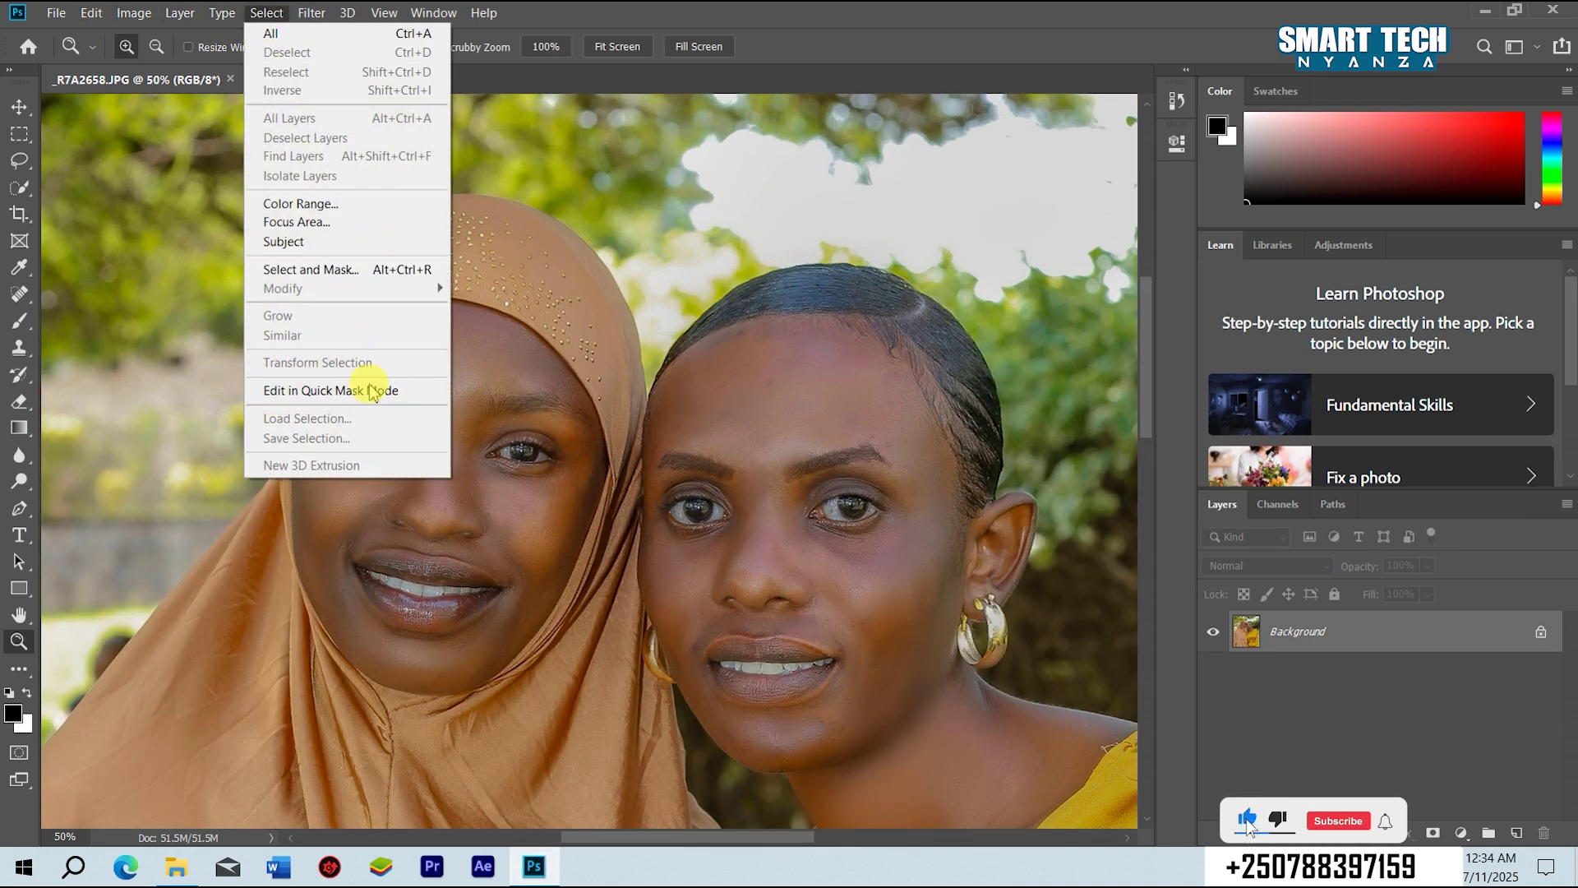
left_click(311, 12)
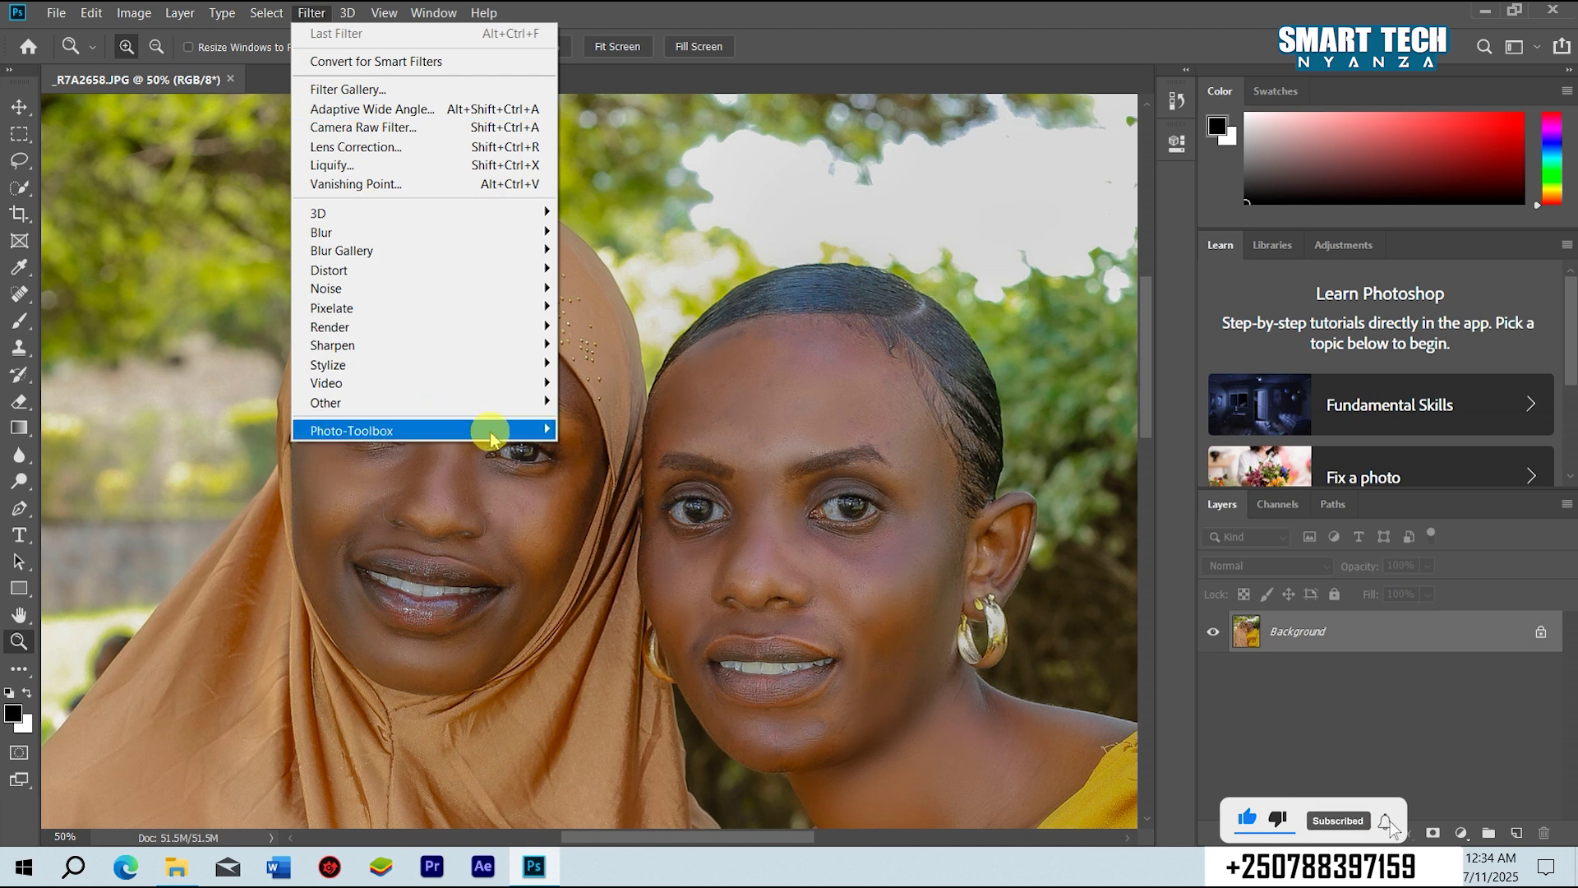
mouse_move(370, 431)
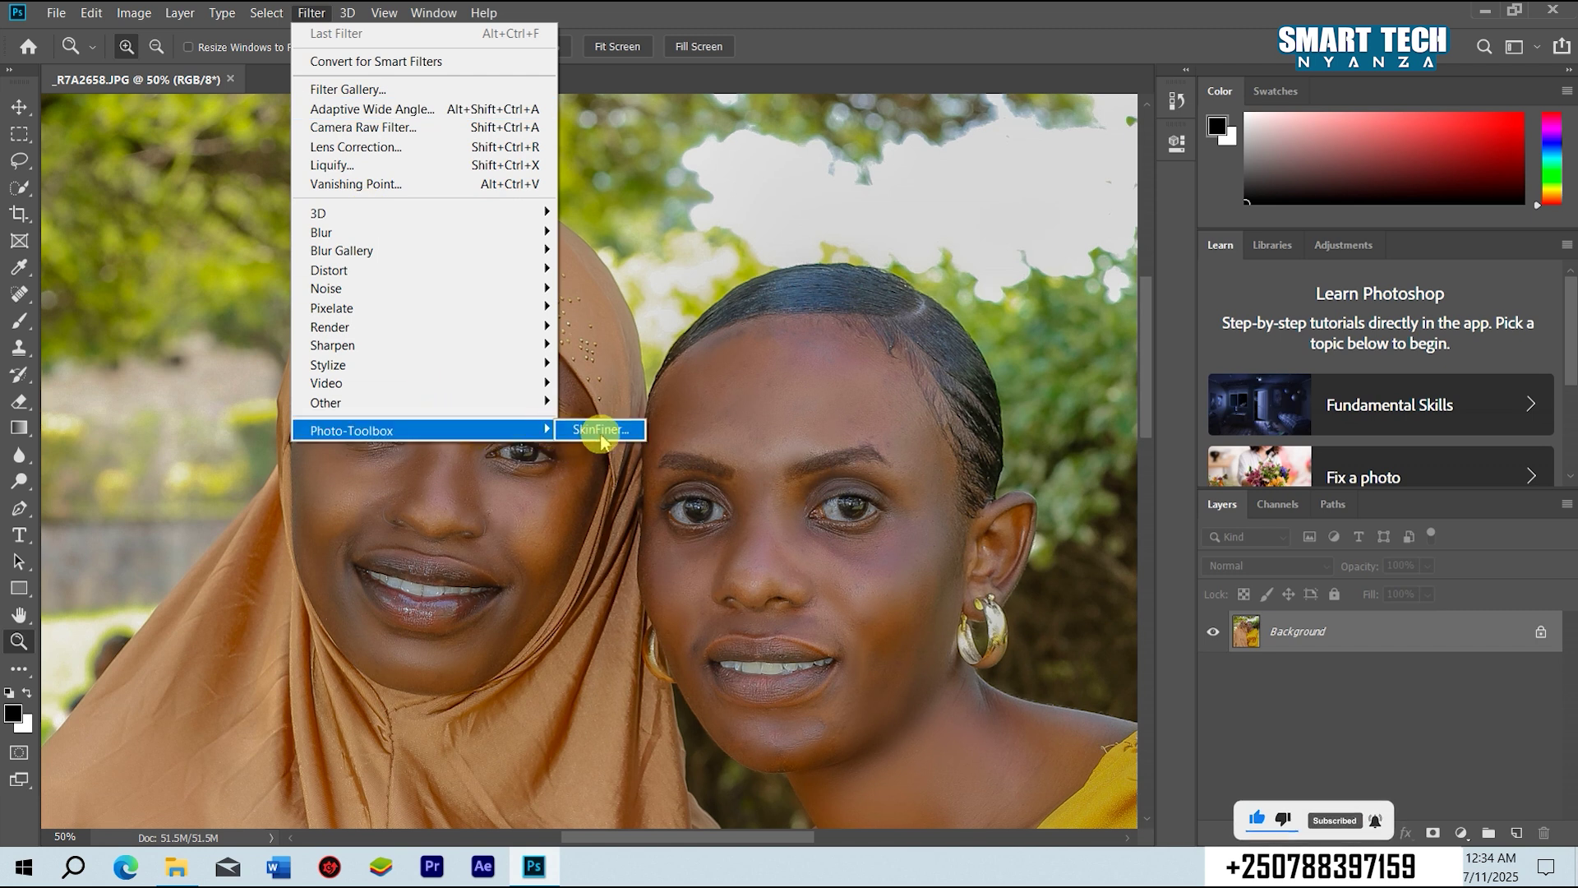
left_click(601, 436)
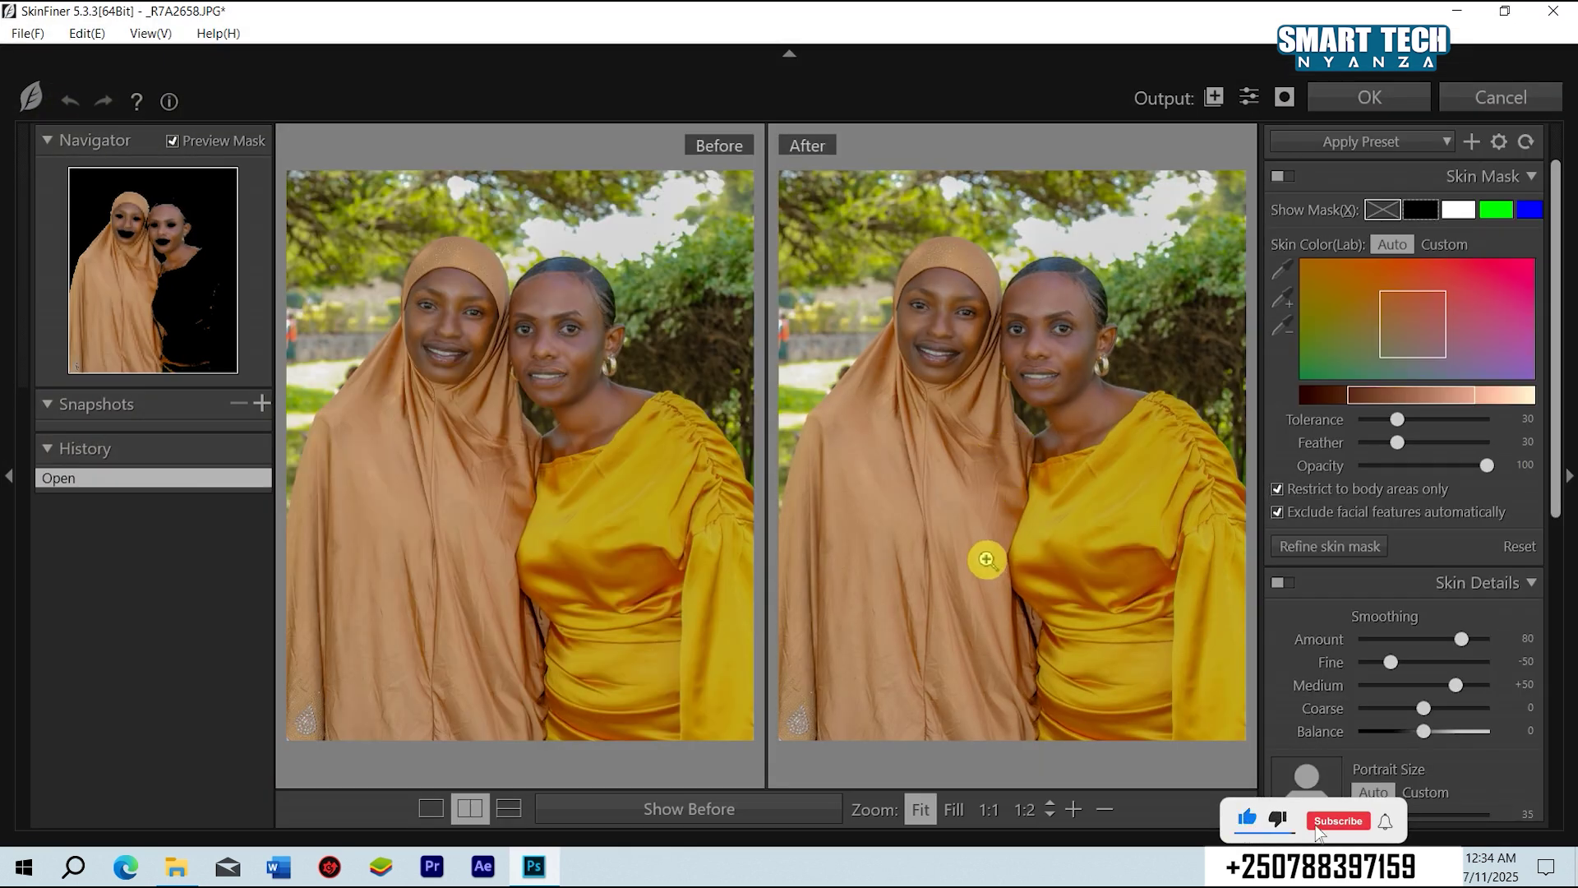
left_click(951, 360)
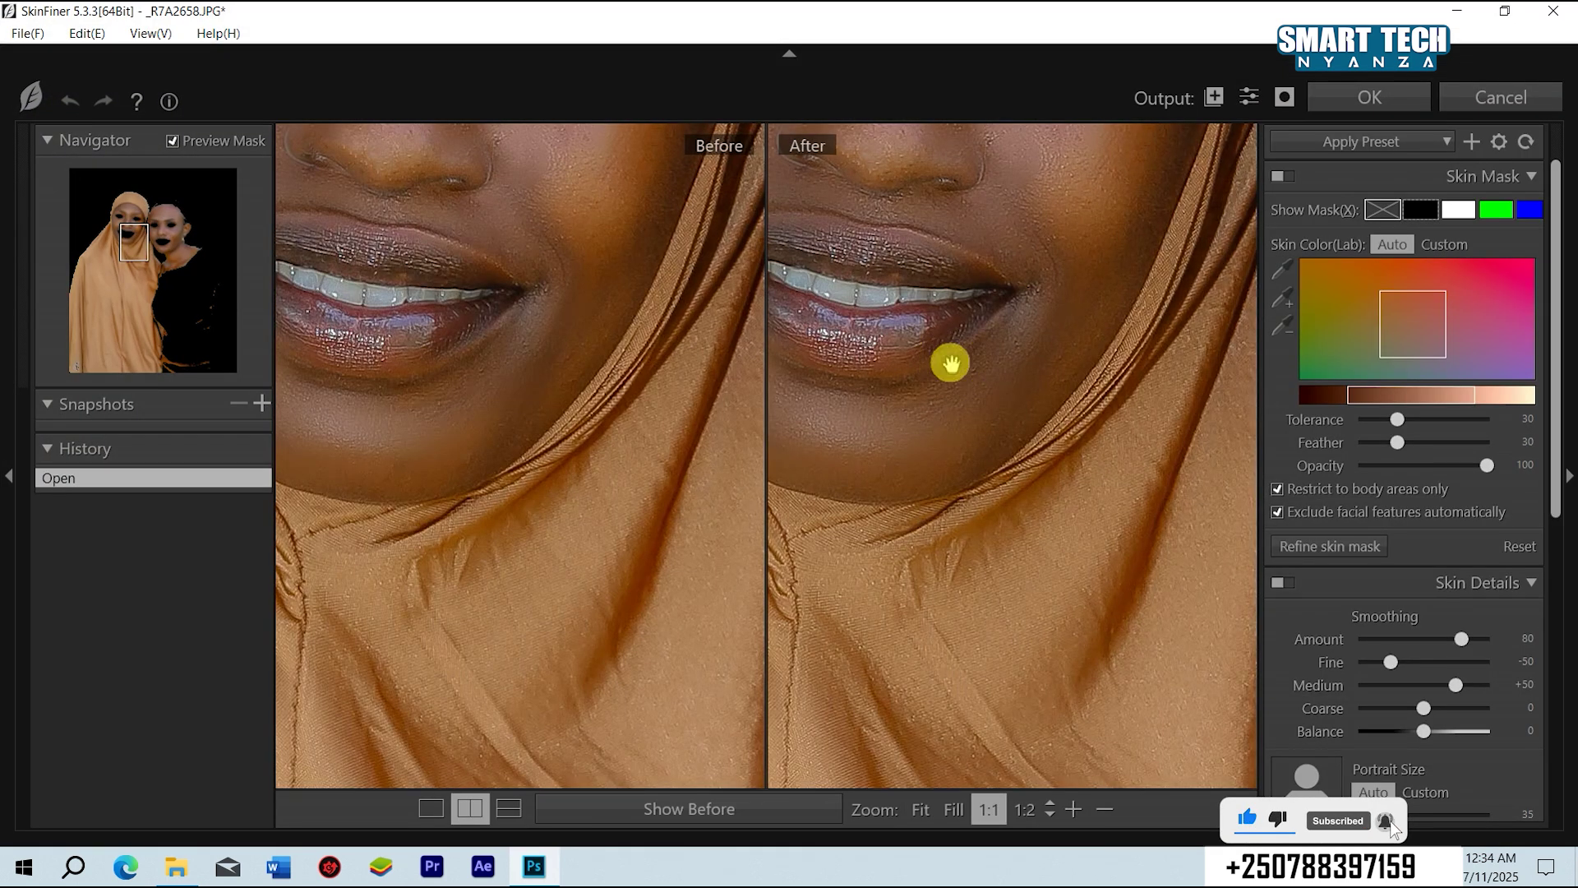
left_click(951, 363)
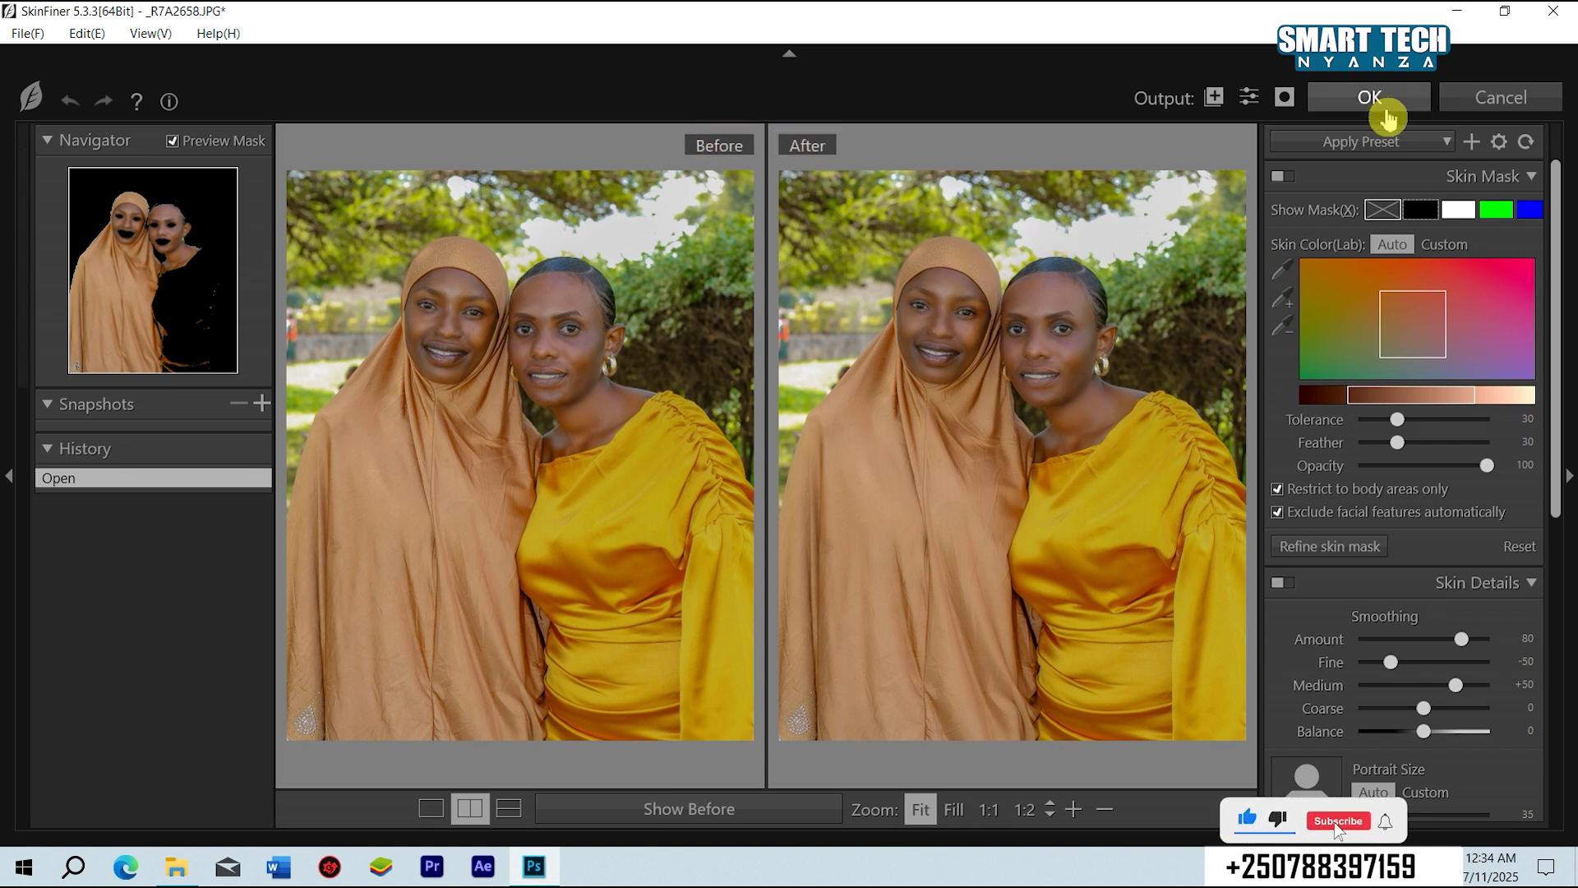
left_click(1385, 106)
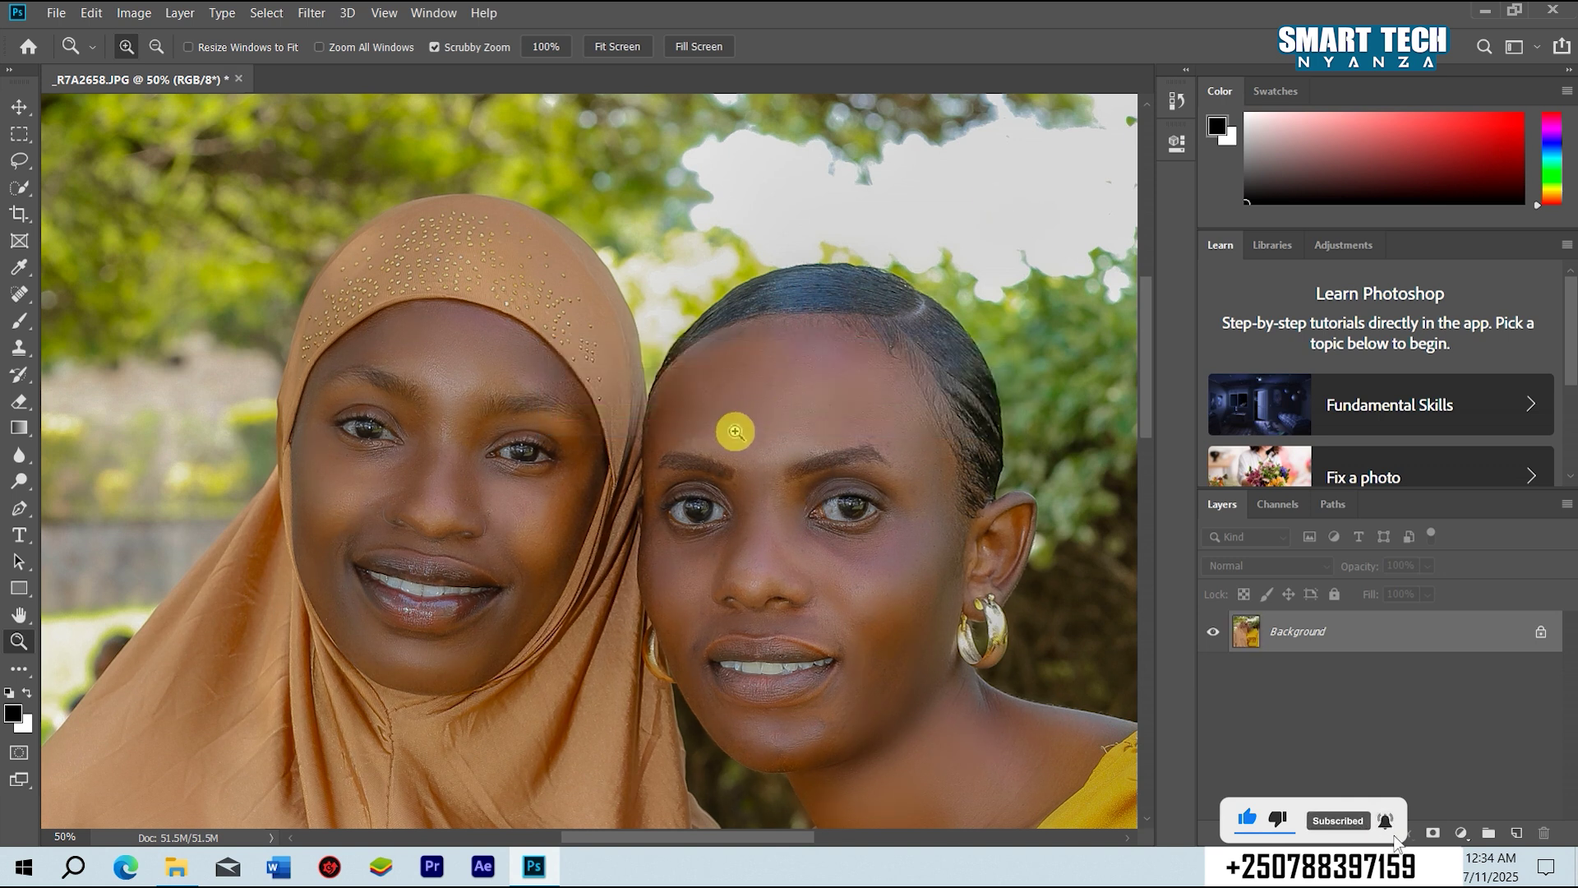
left_click(552, 500)
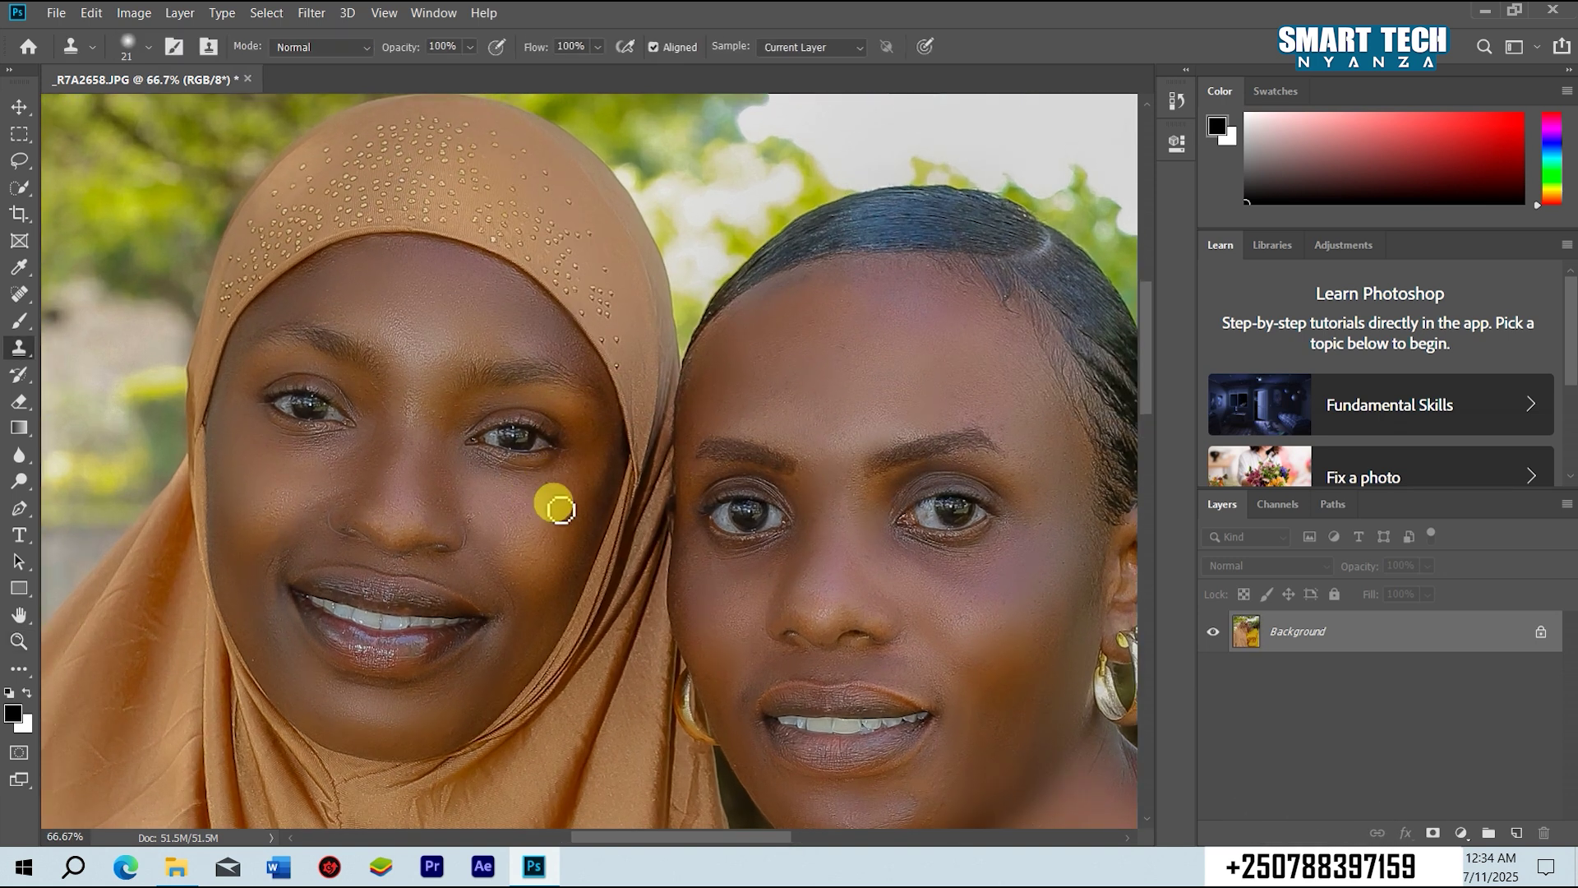
key("s")
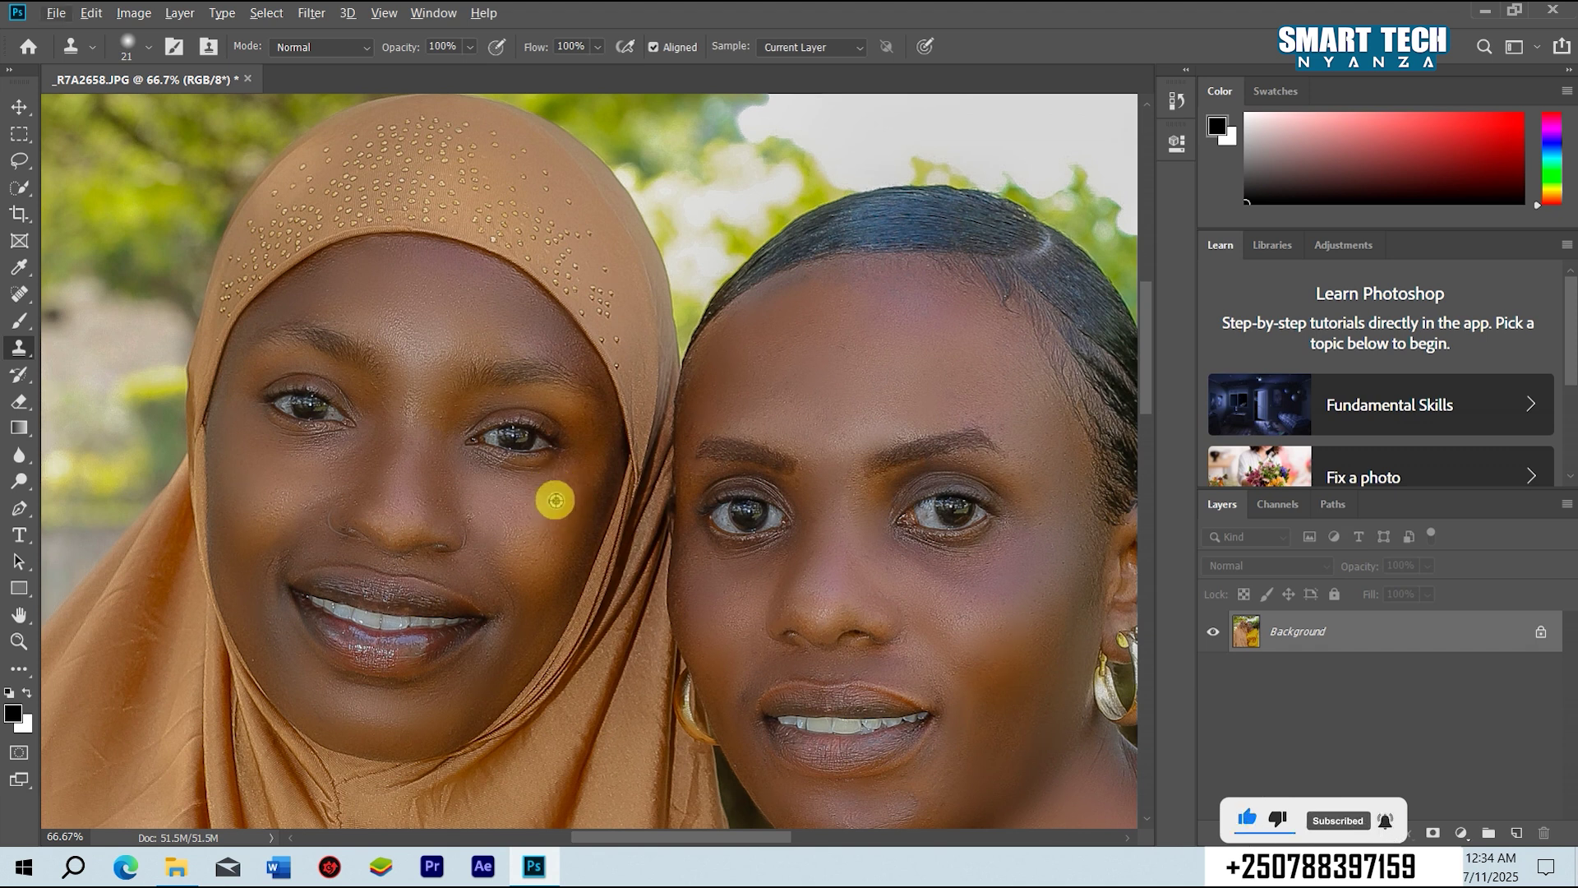
left_click(541, 471, "alt")
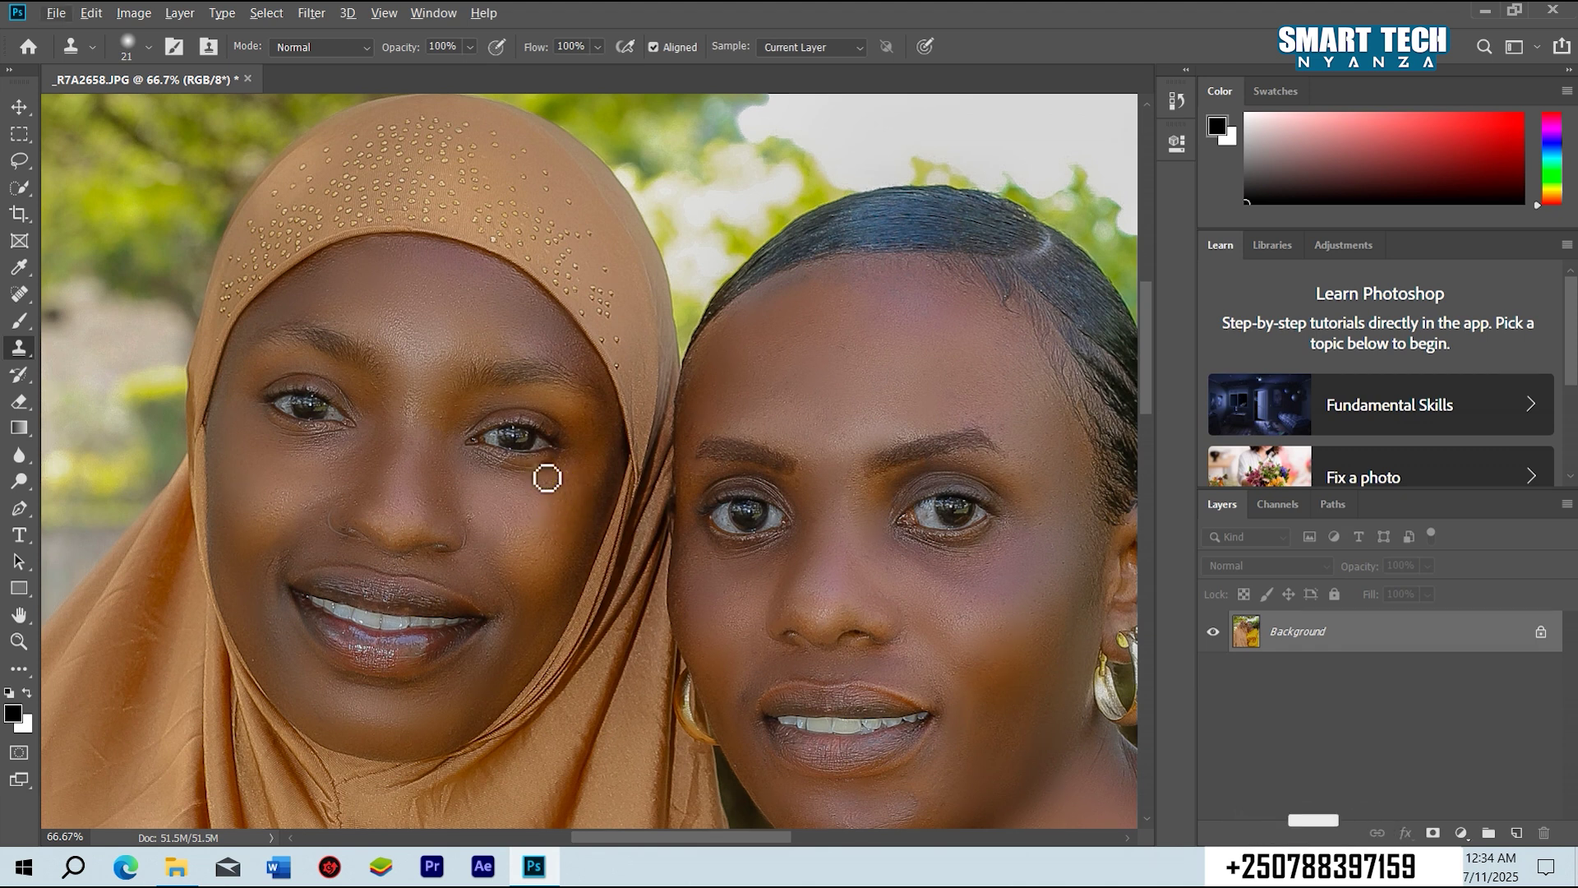
key("z")
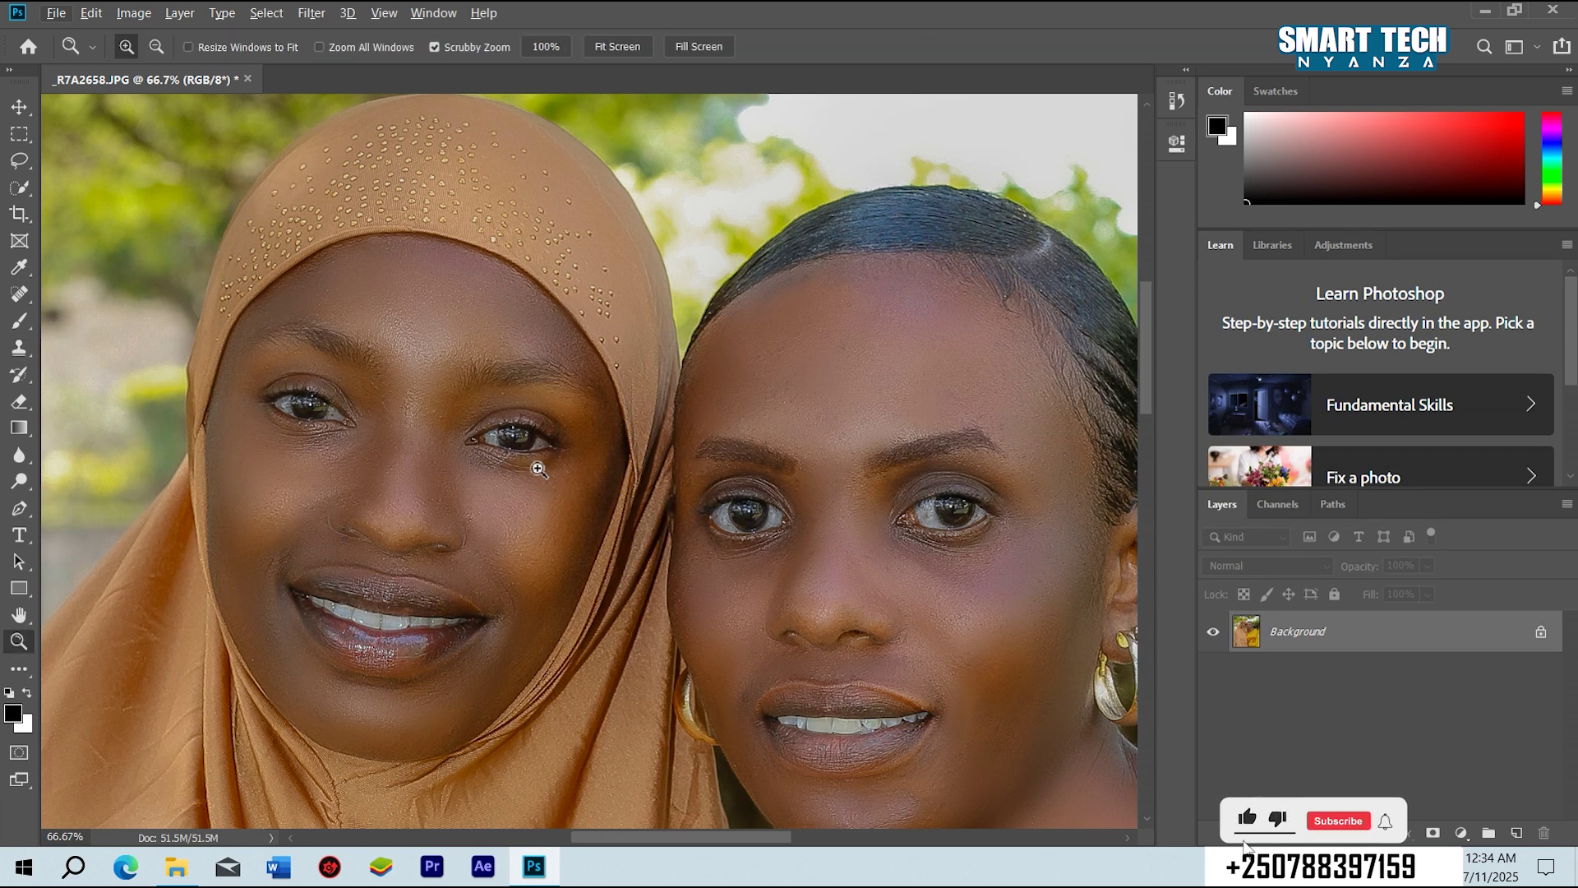
left_click(539, 469, "alt")
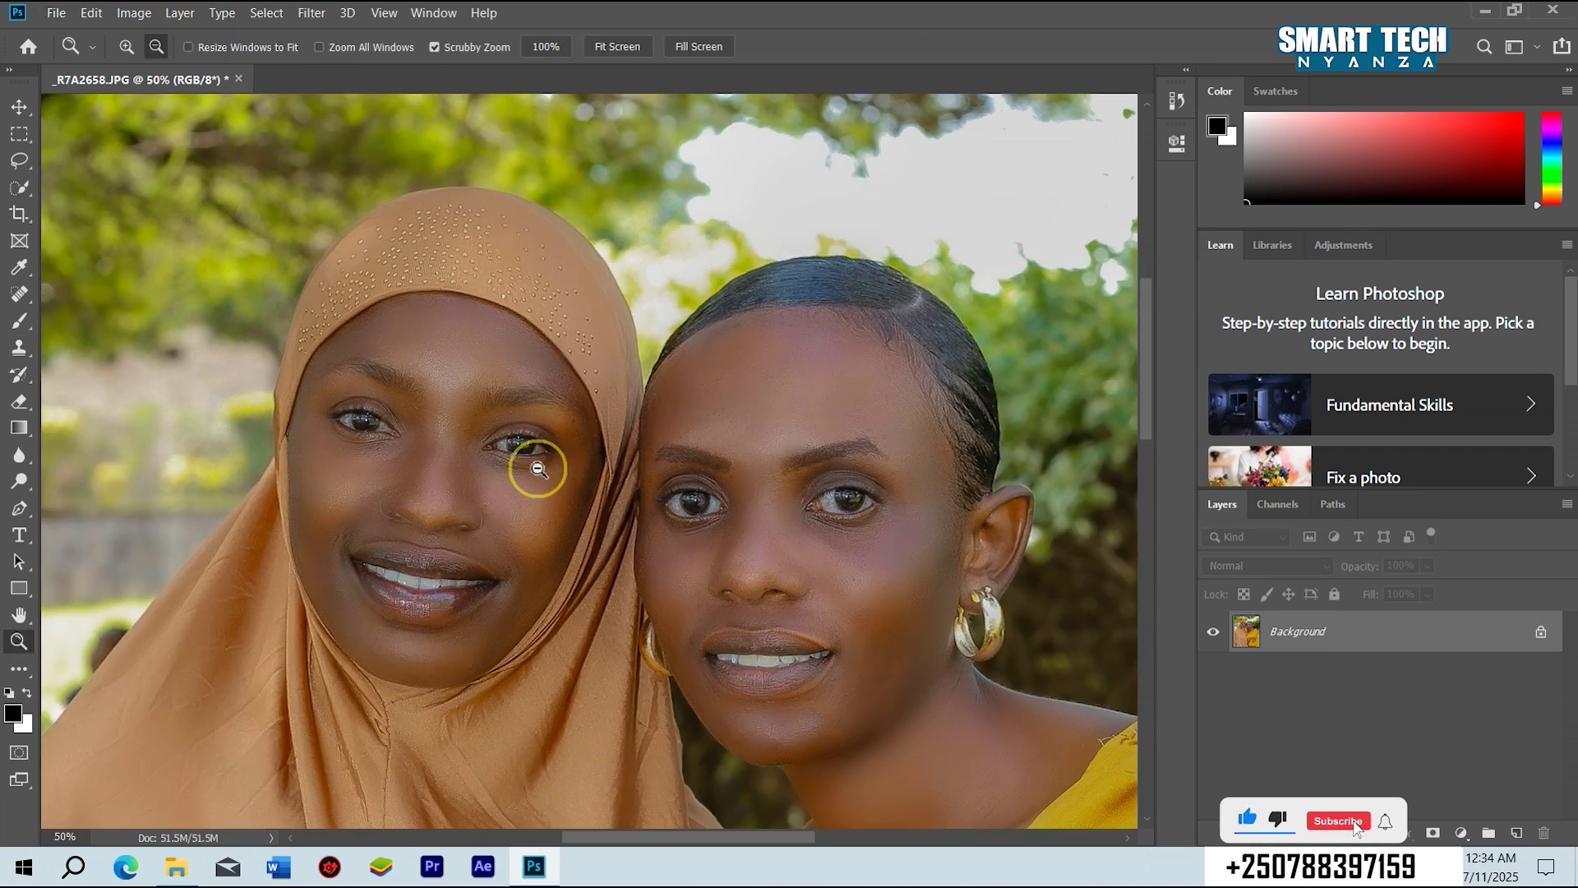
left_click(539, 468)
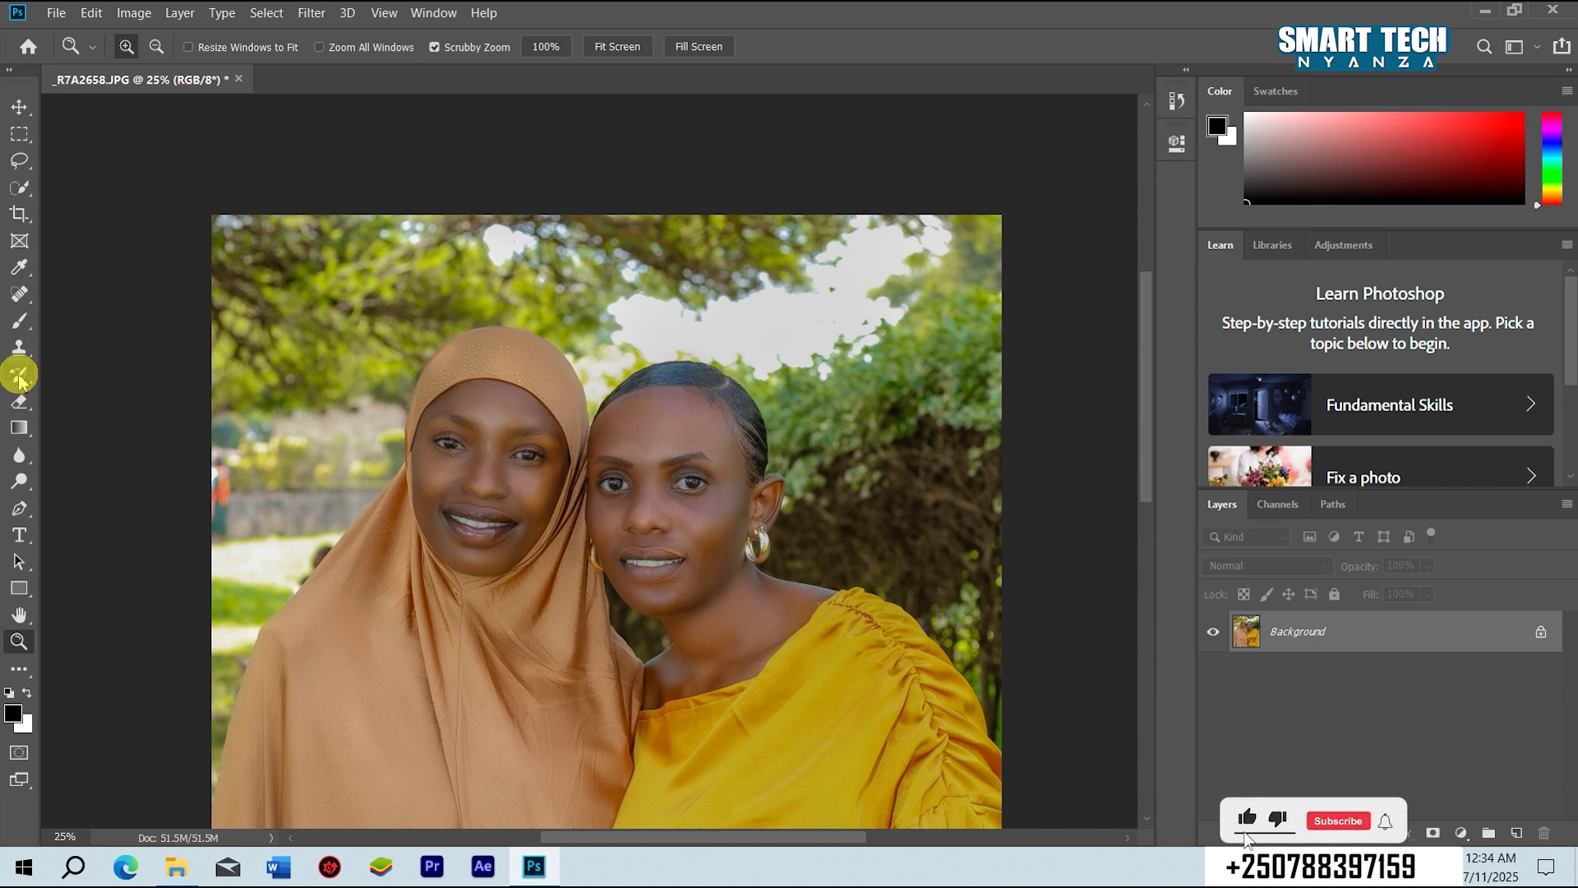
Add a 200 pt text layer reading 'save now' above the left woman.
left_click(20, 536)
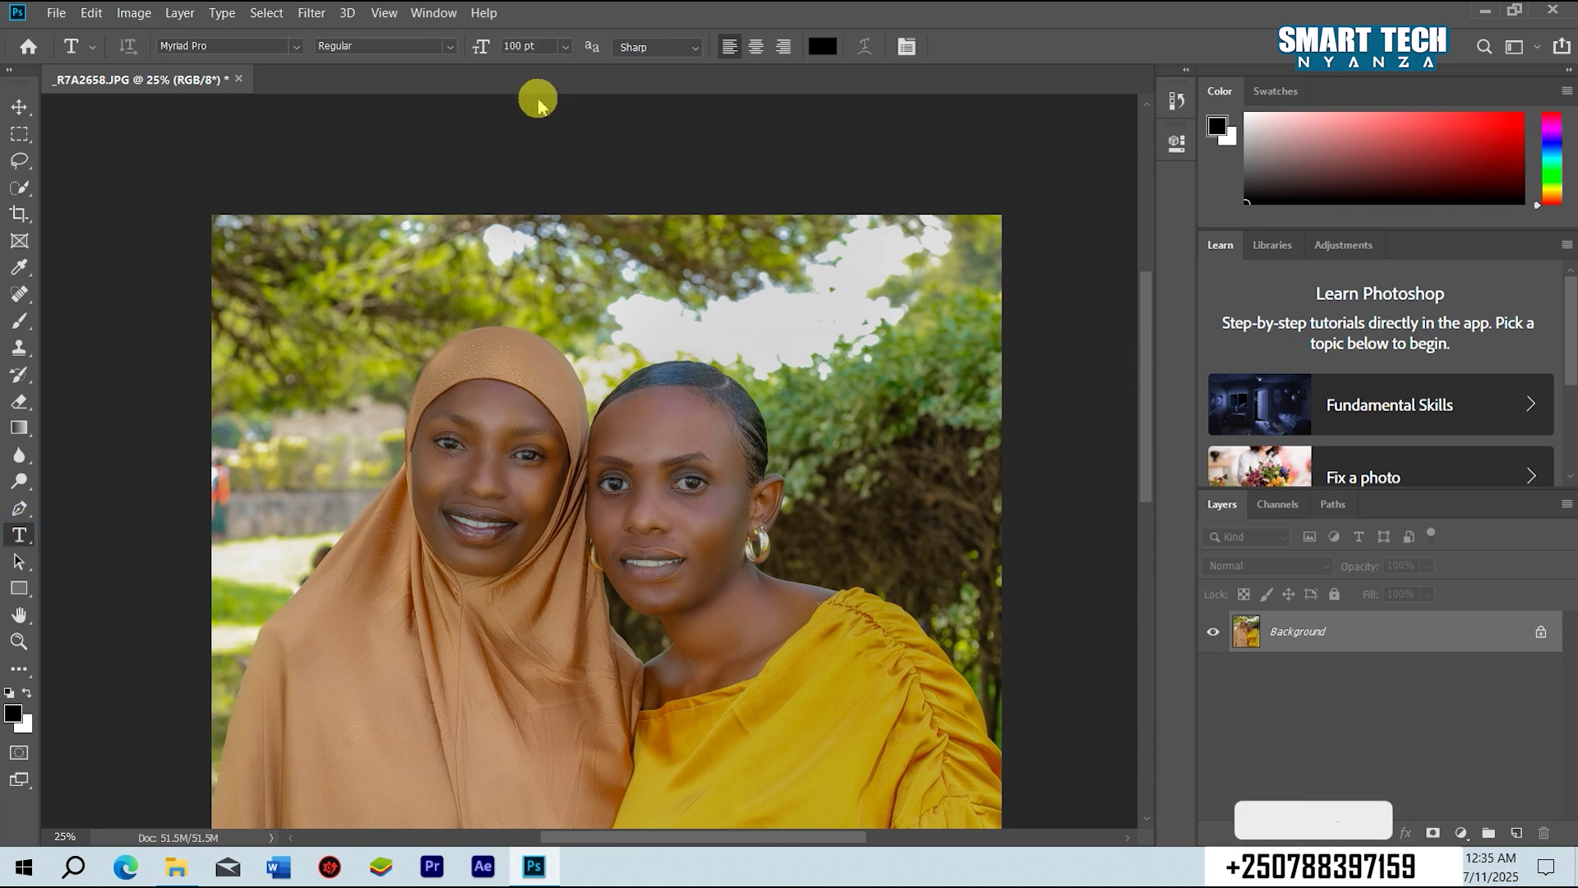
left_click(564, 48)
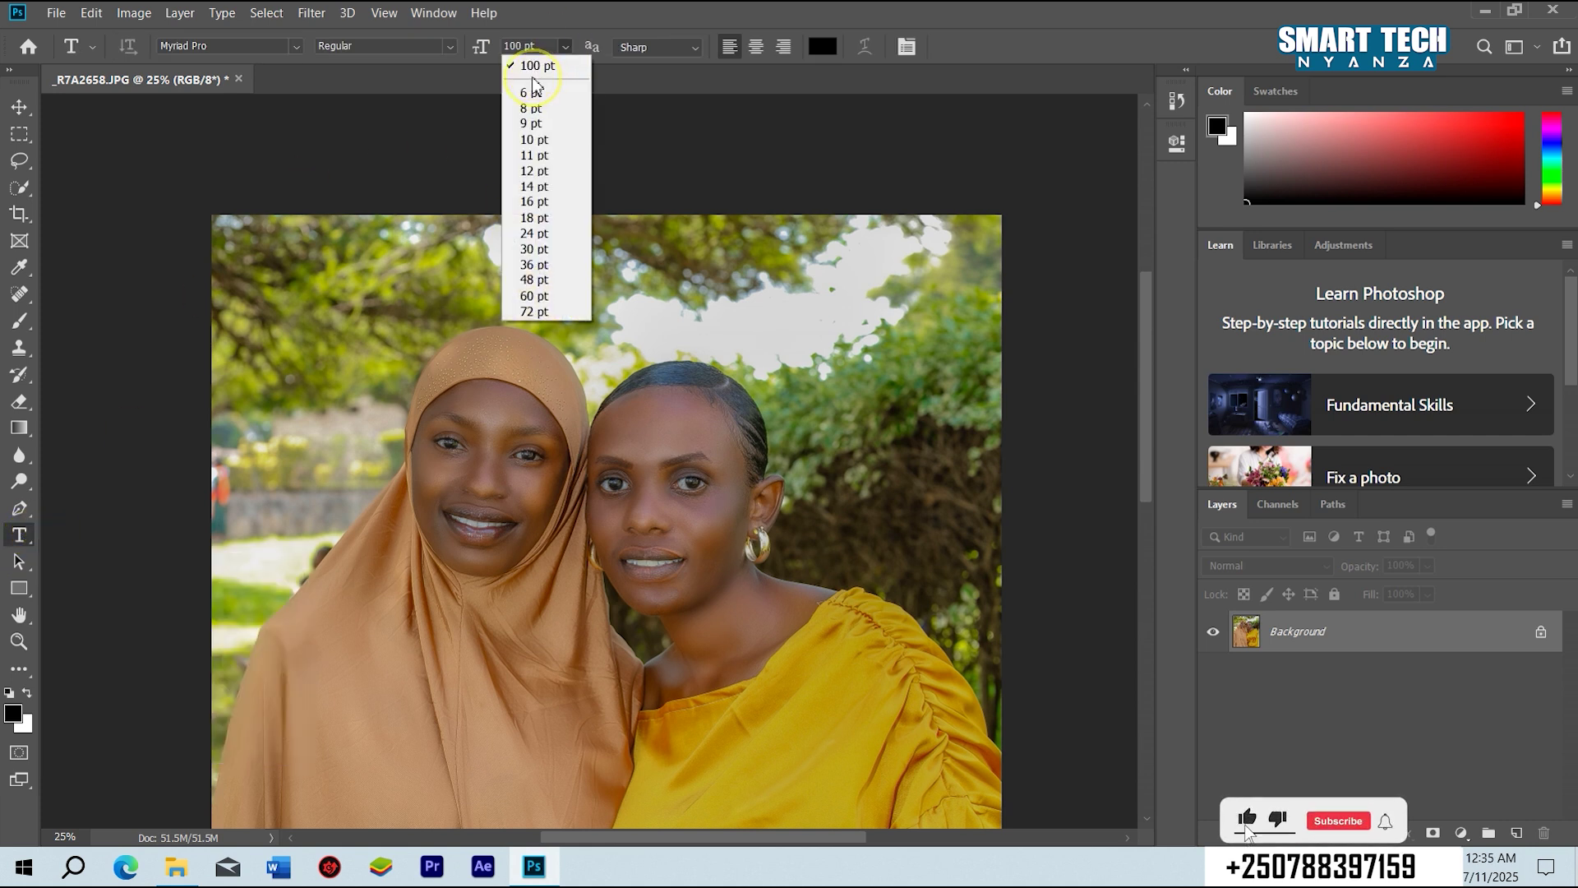
left_click(519, 50)
type("2")
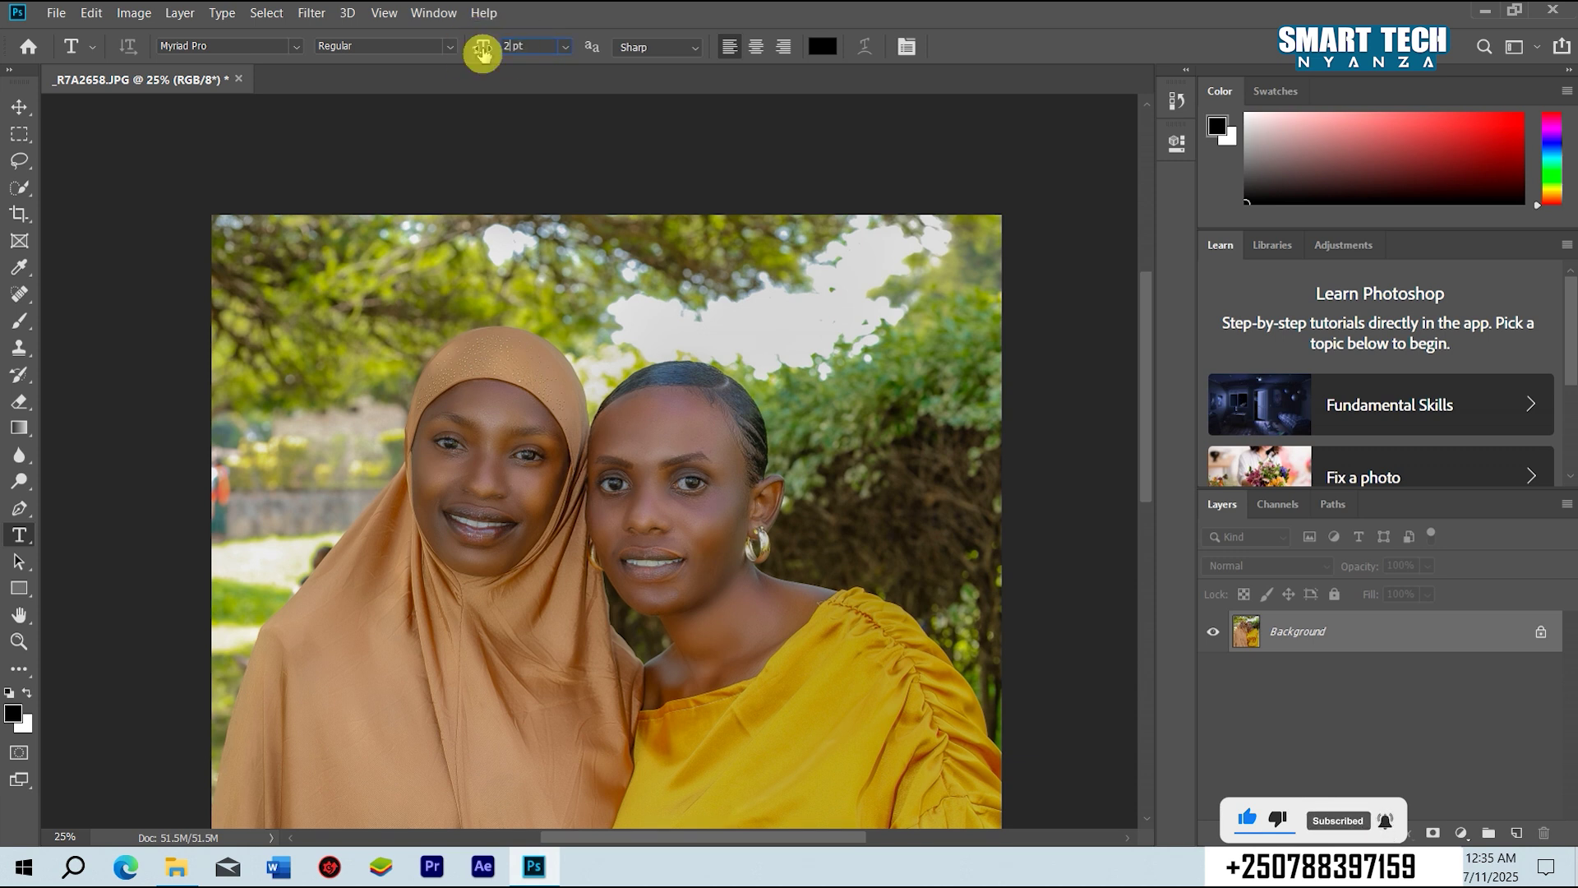
type("00")
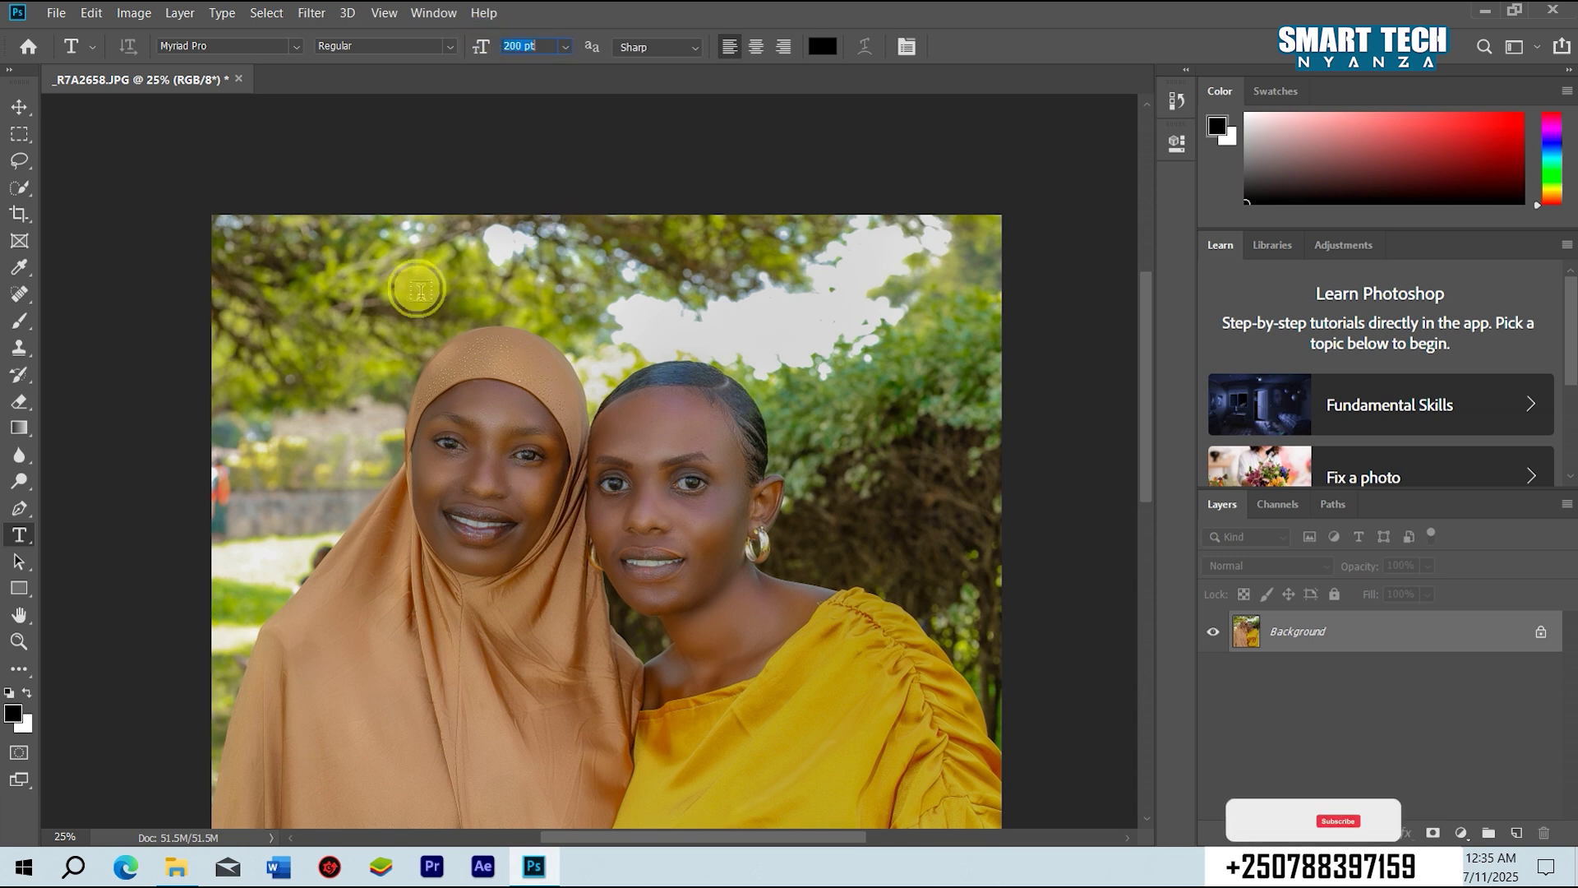
left_click(421, 289)
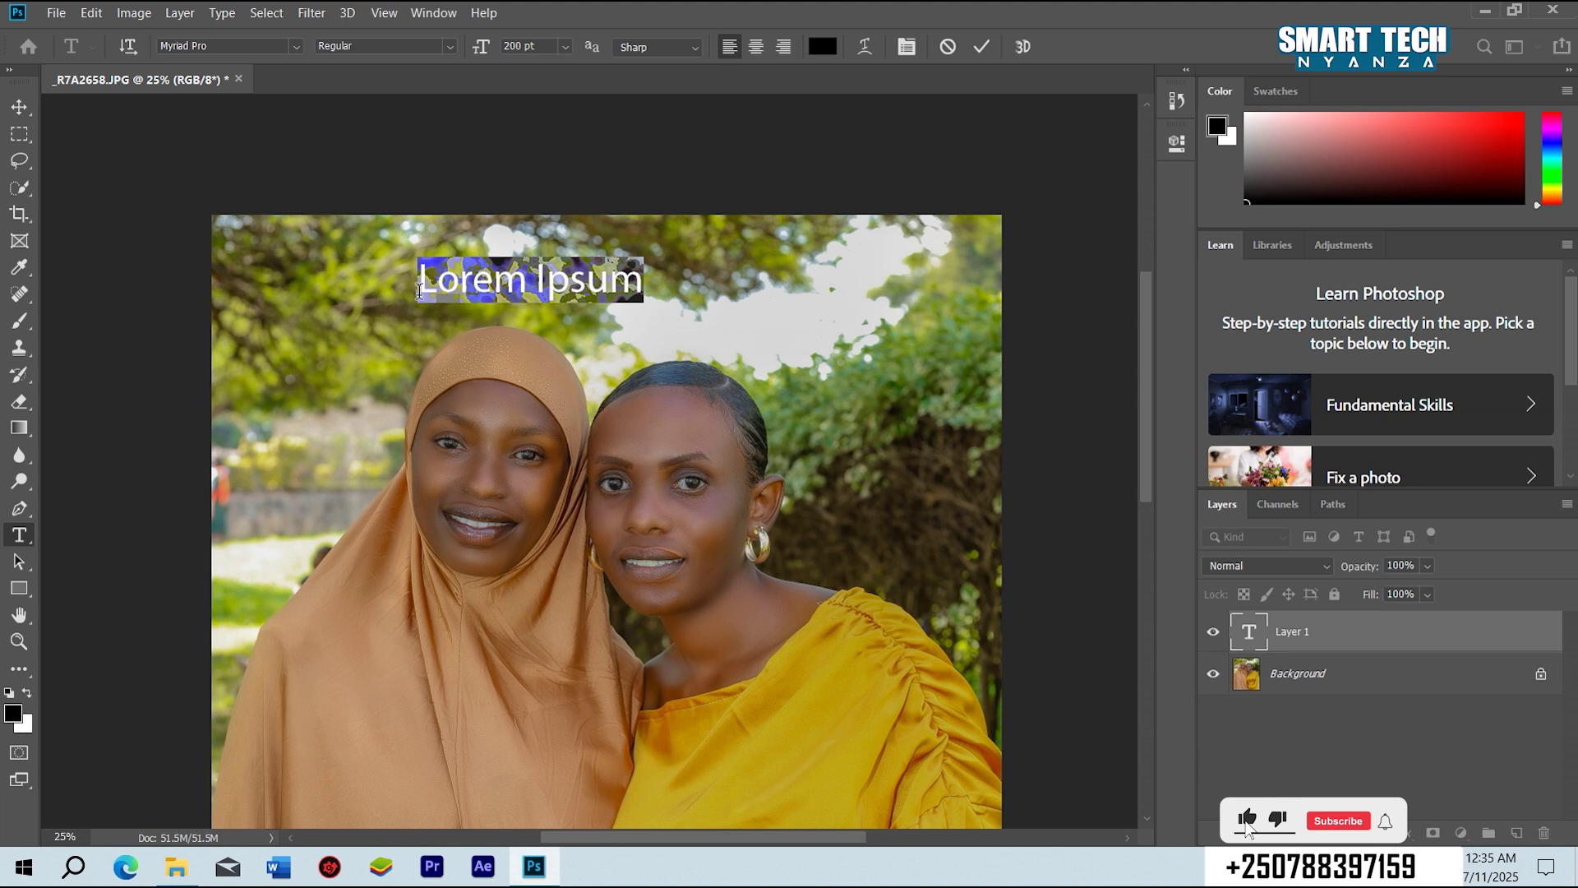
type("save now")
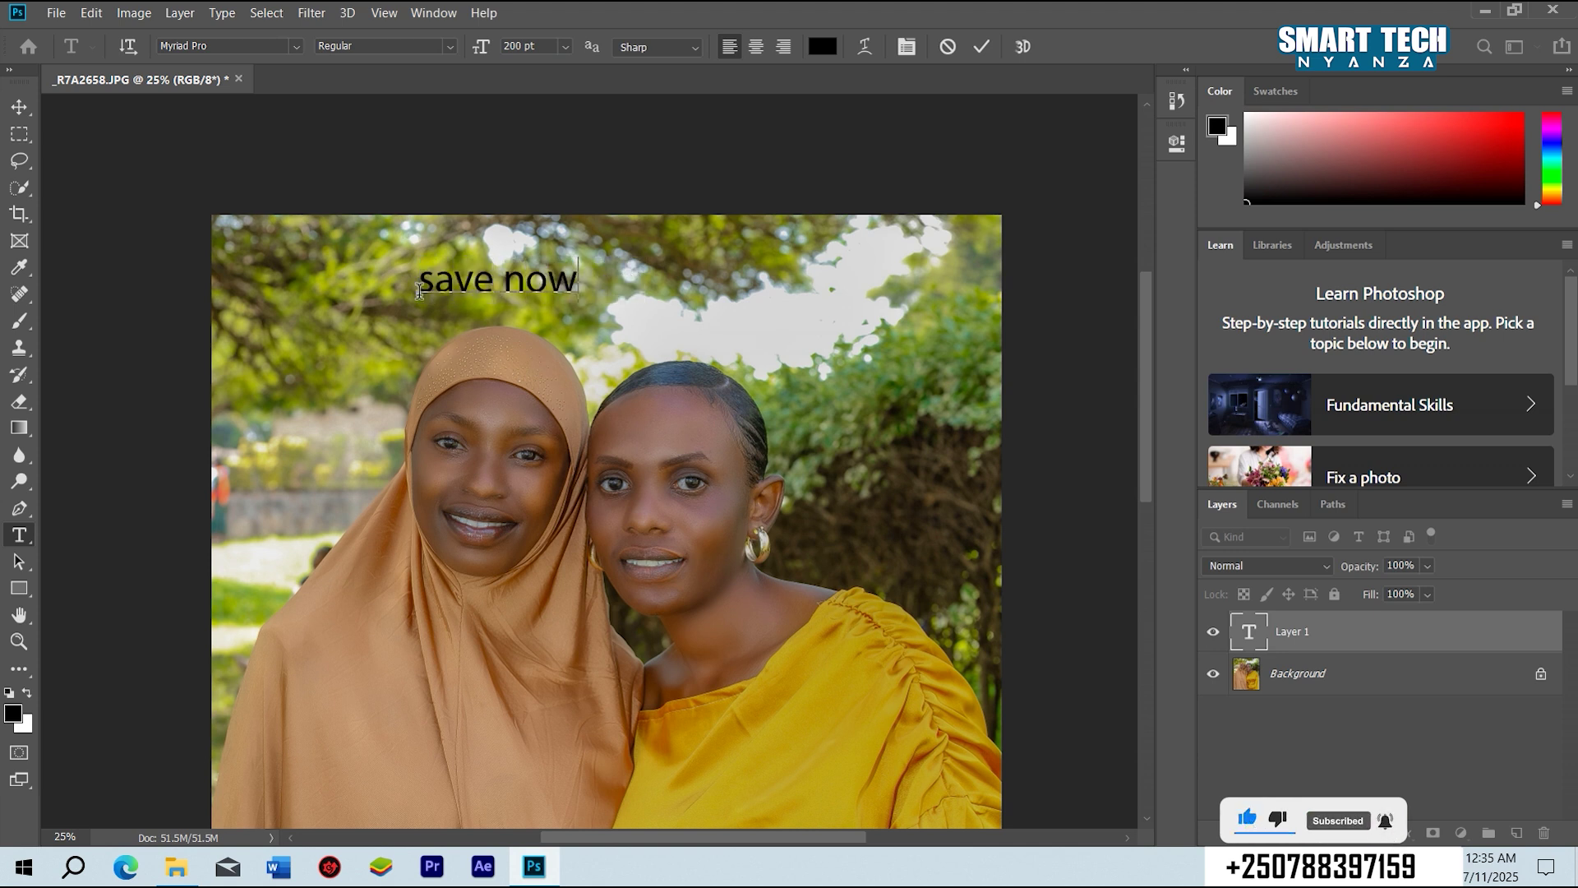
Colour the 'save now' text bright red.
mouse_move(419, 289)
left_mouse_down()
mouse_move(563, 281)
mouse_move(400, 279)
left_mouse_up()
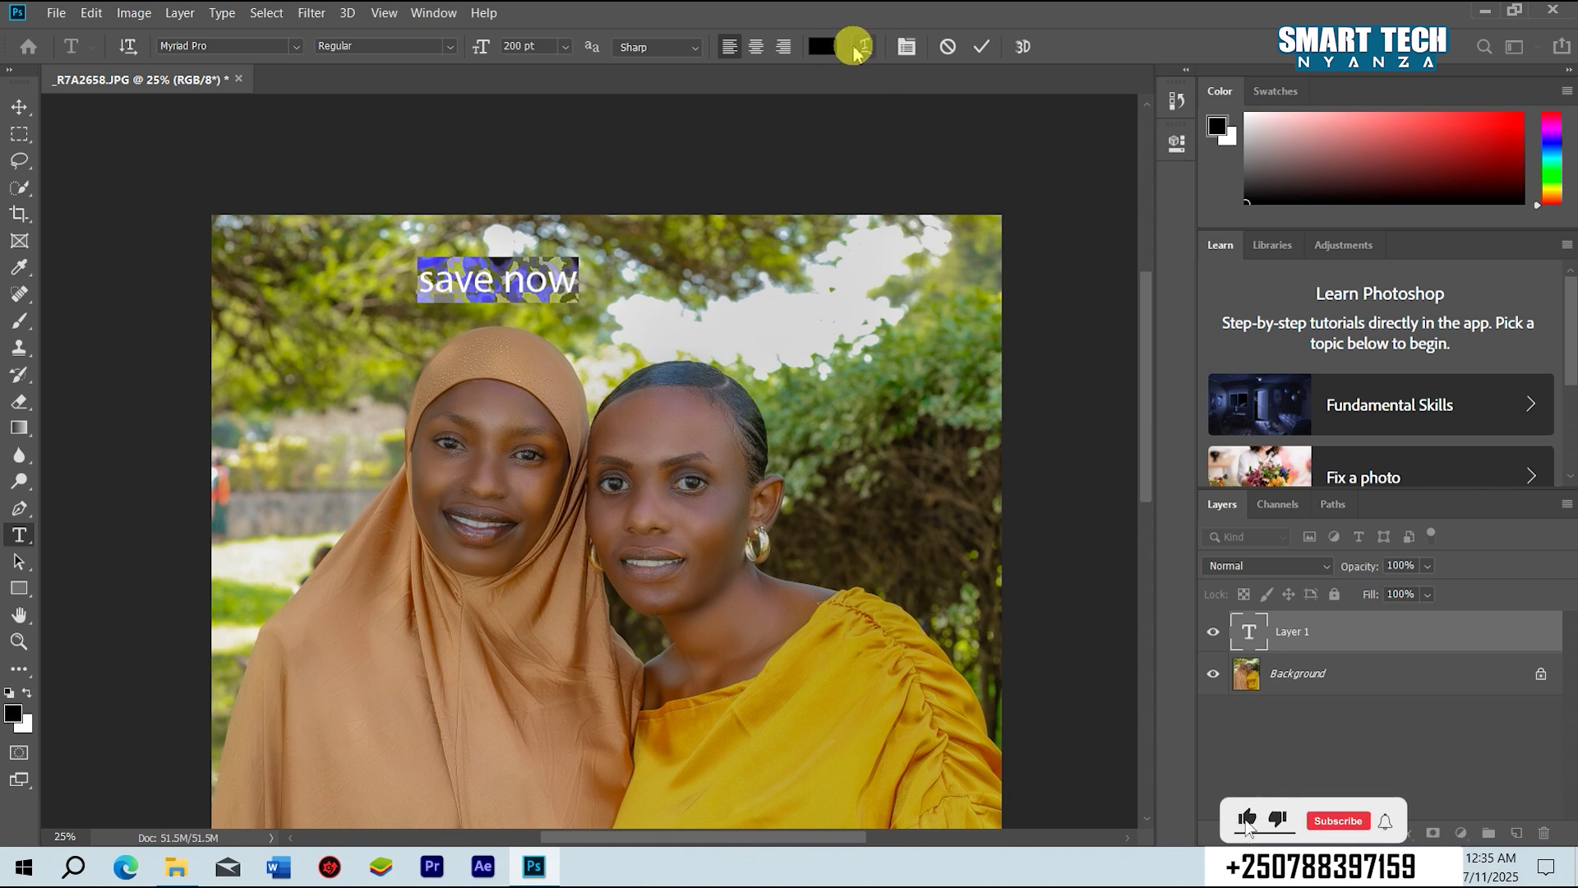
left_click(828, 53)
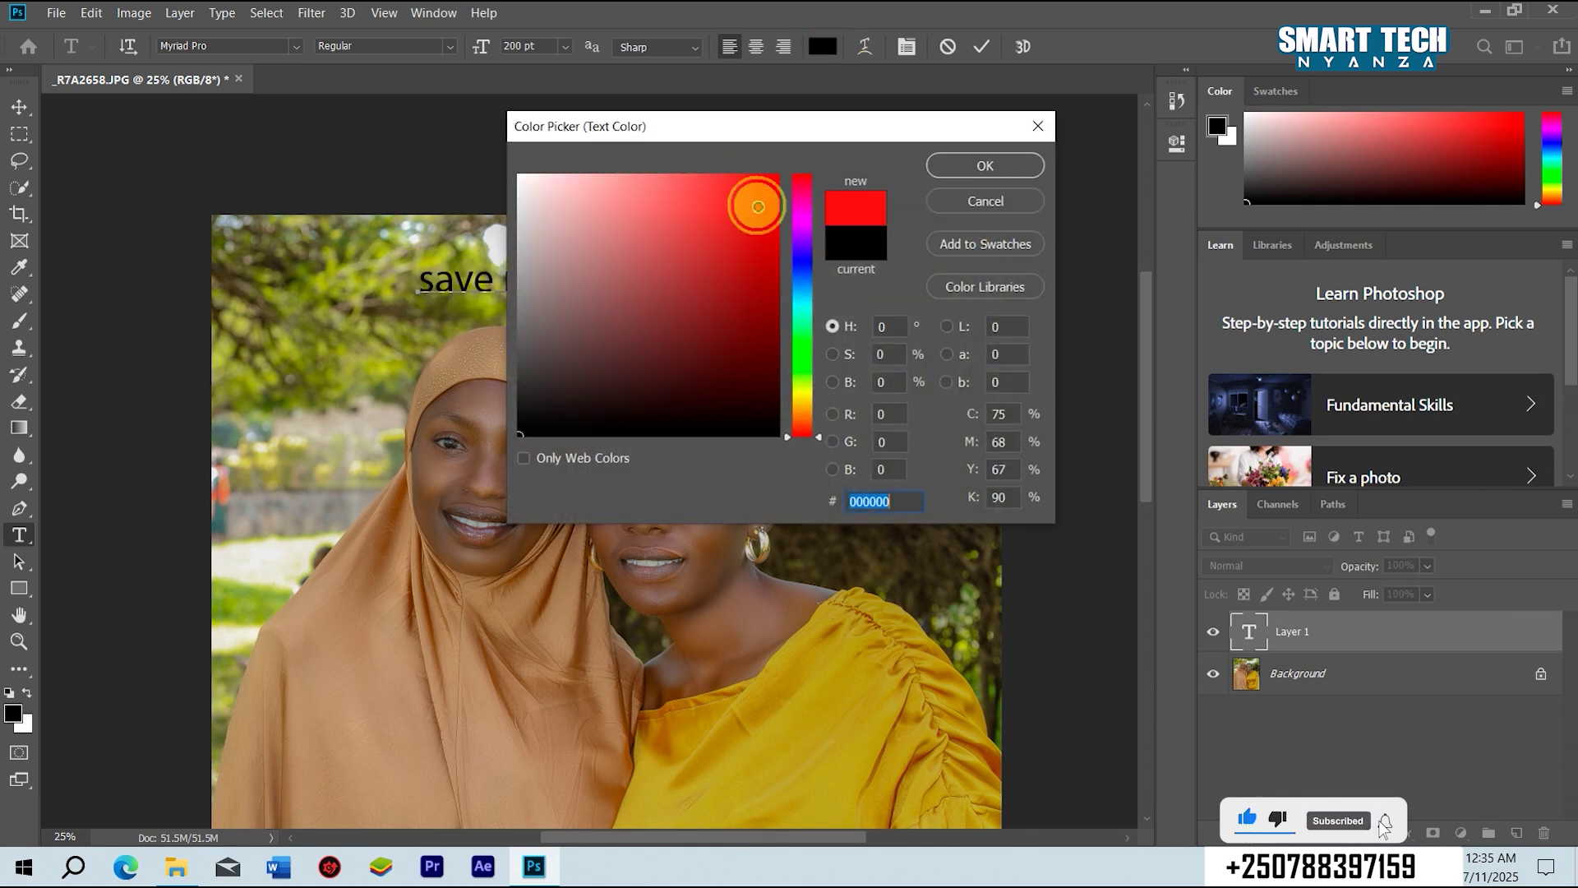
left_click_drag(740, 169, 757, 205)
left_click(985, 165)
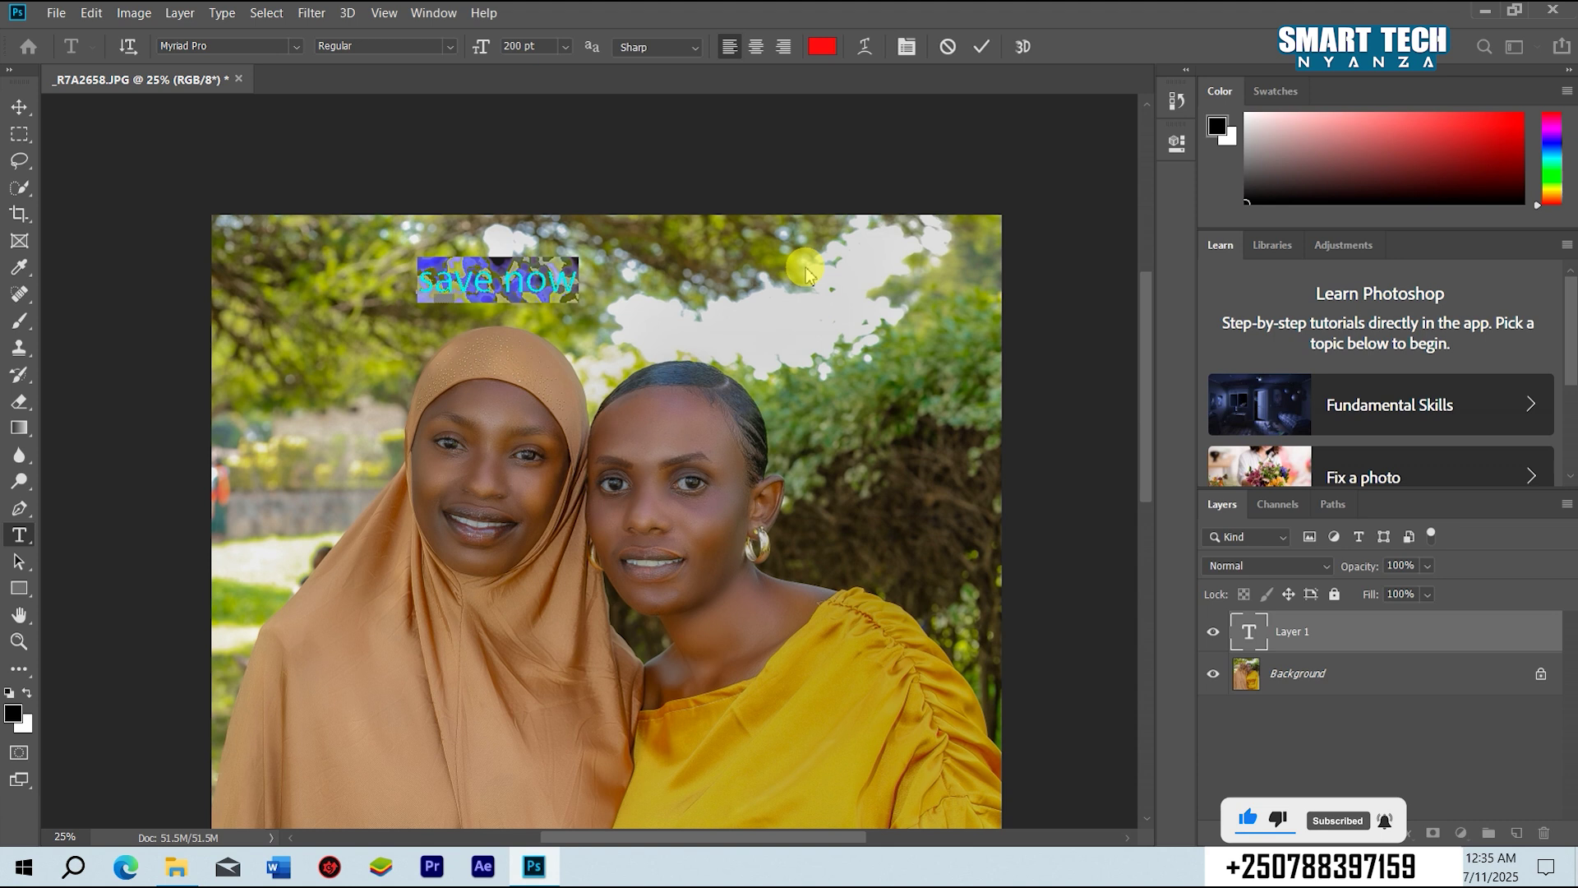
left_click(565, 279)
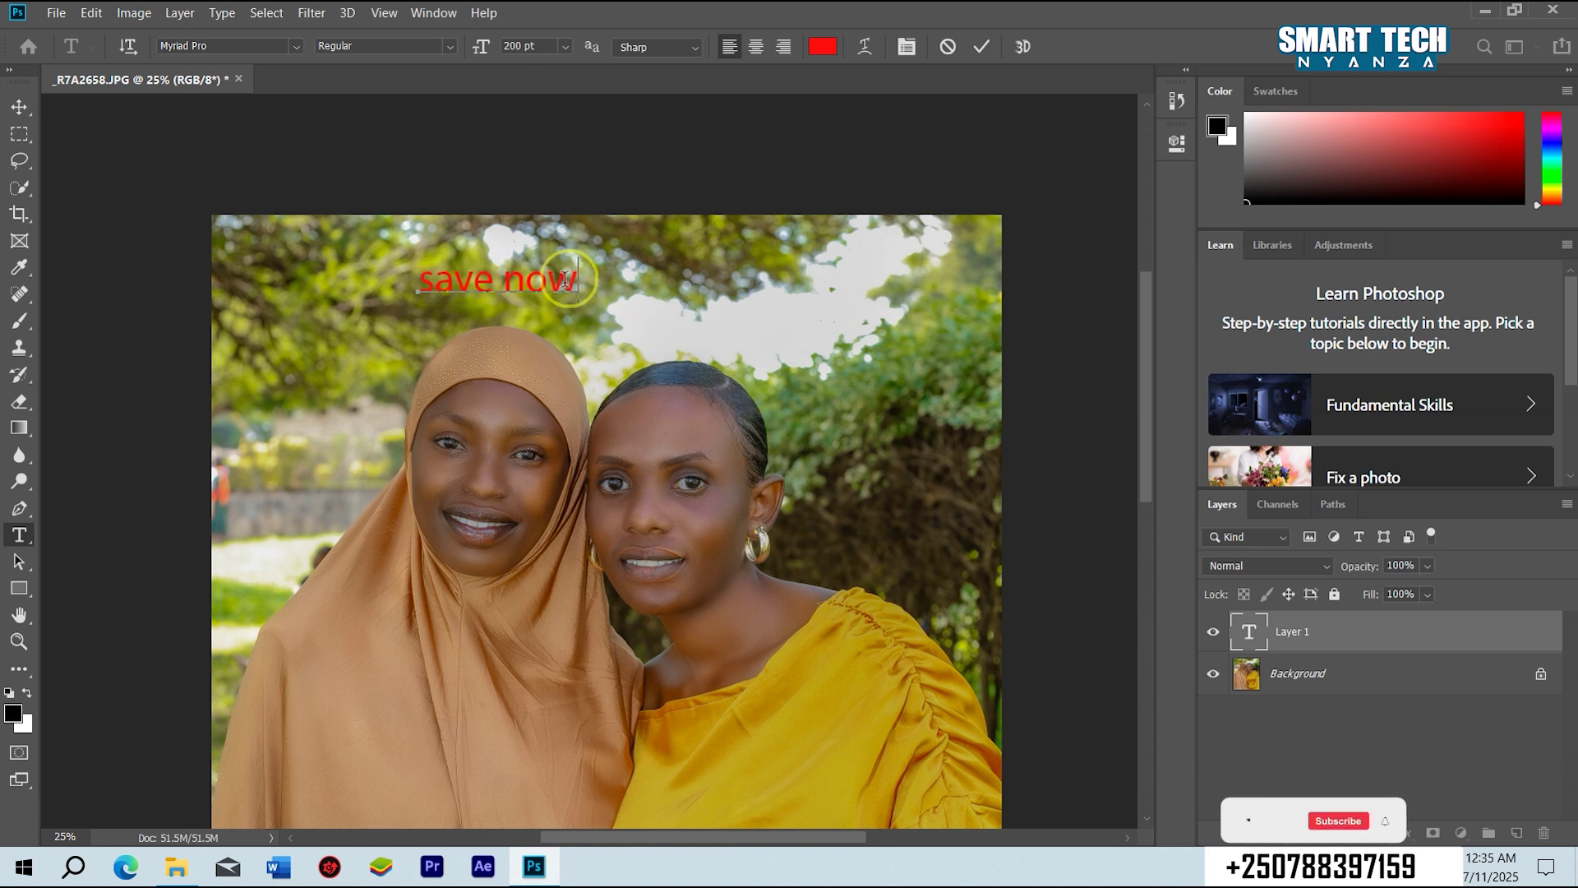
Make the 'save now' text Bold and commit the edit.
triple_click(565, 280)
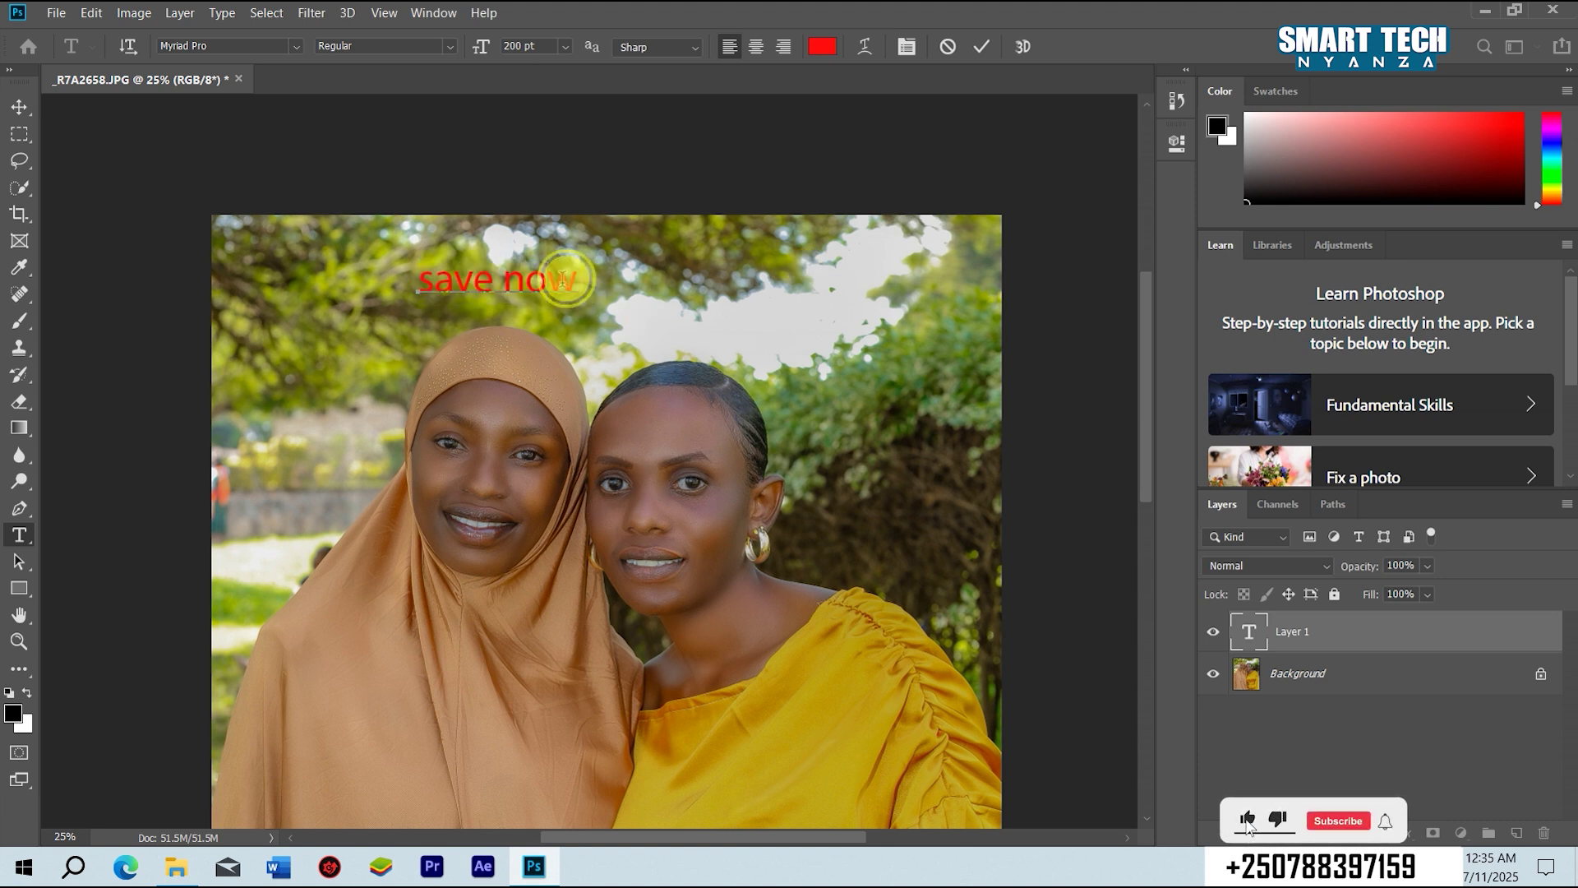
triple_click(565, 279)
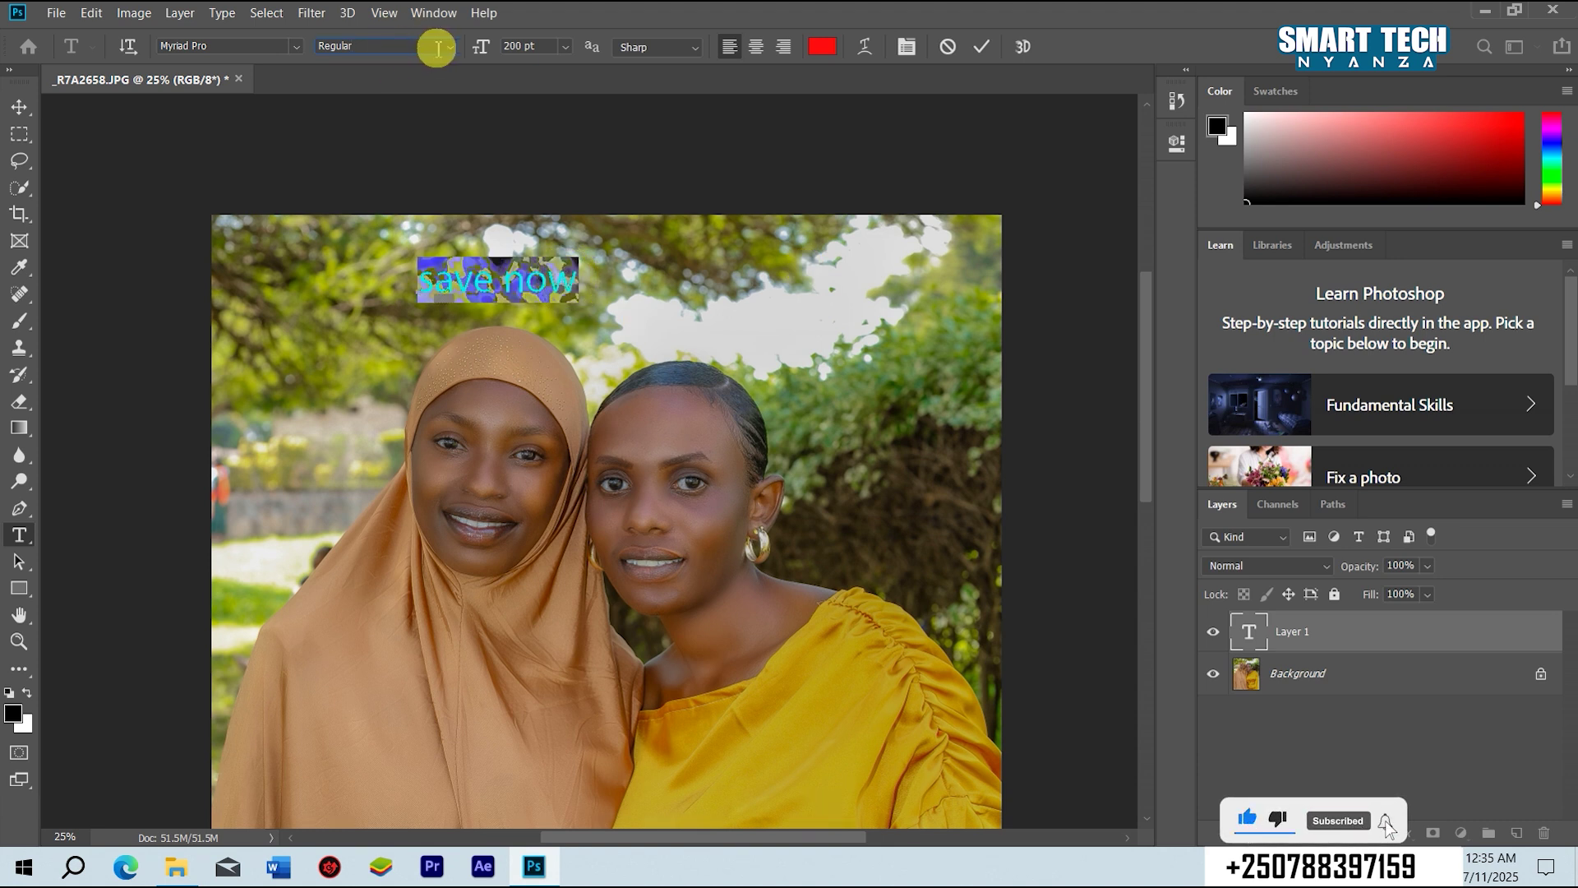
left_click(448, 47)
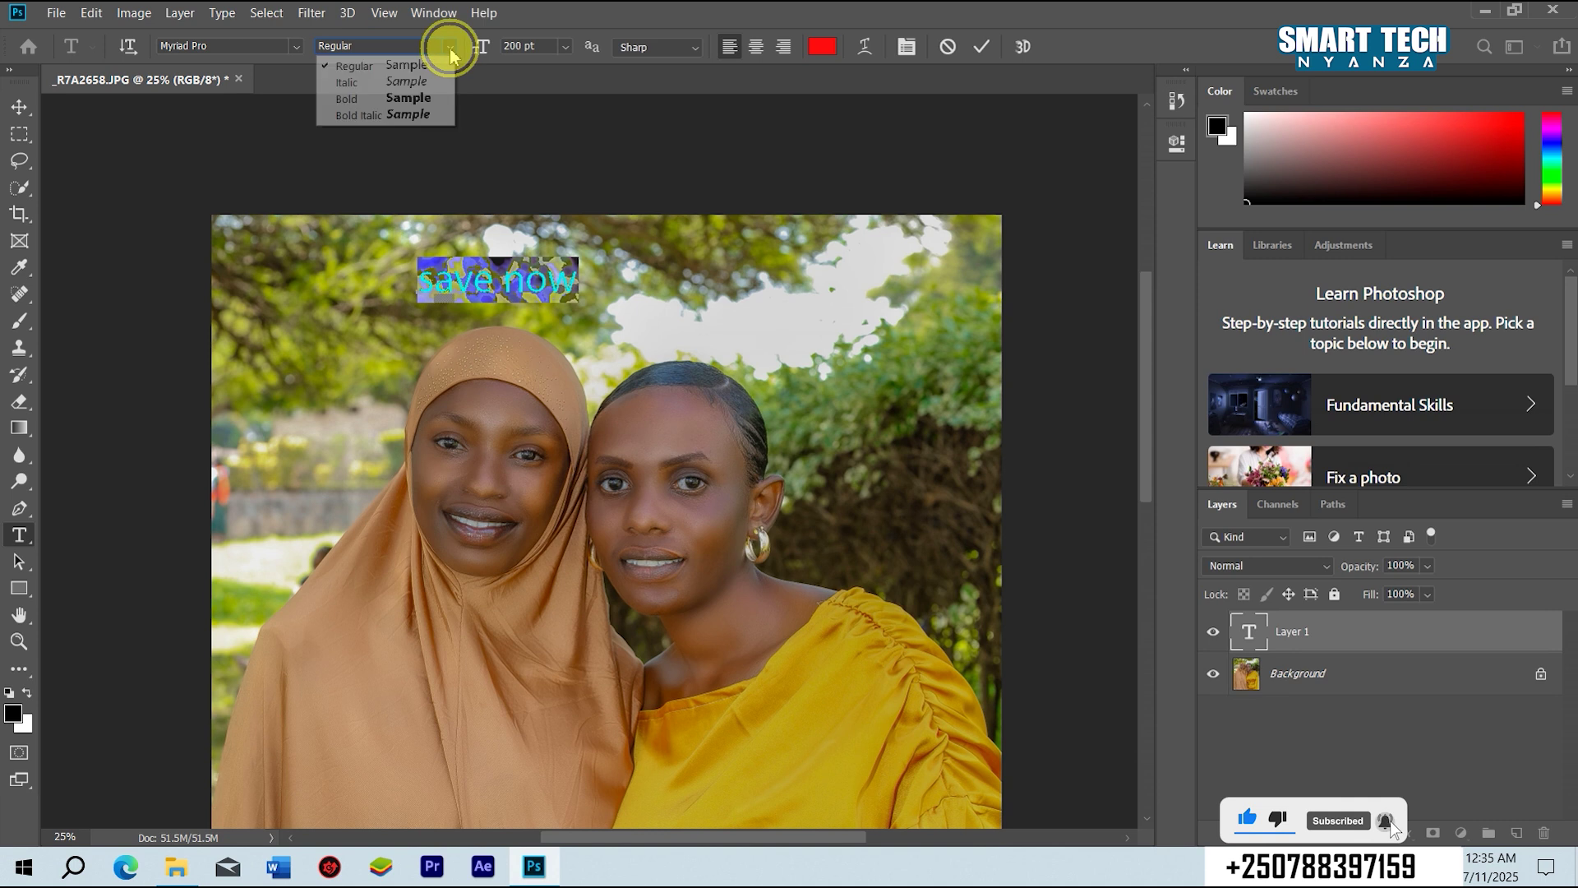
left_click(411, 101)
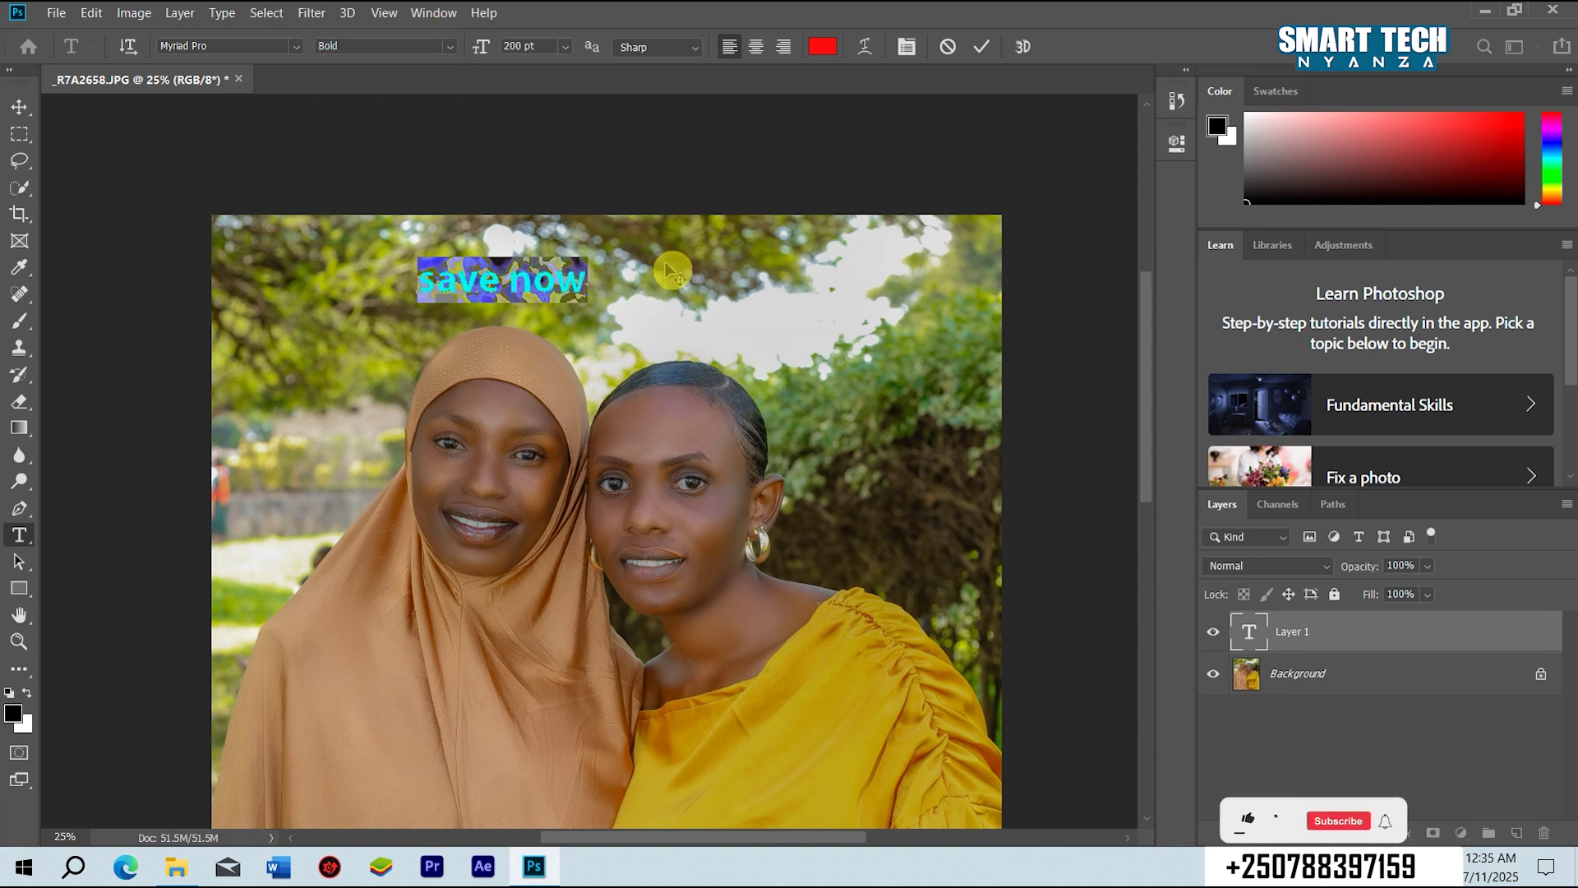
left_click(978, 49)
Save a copy of the portrait in JPEG format to the Desktop via Shift+Ctrl+S.
key("ctrl+shift+s")
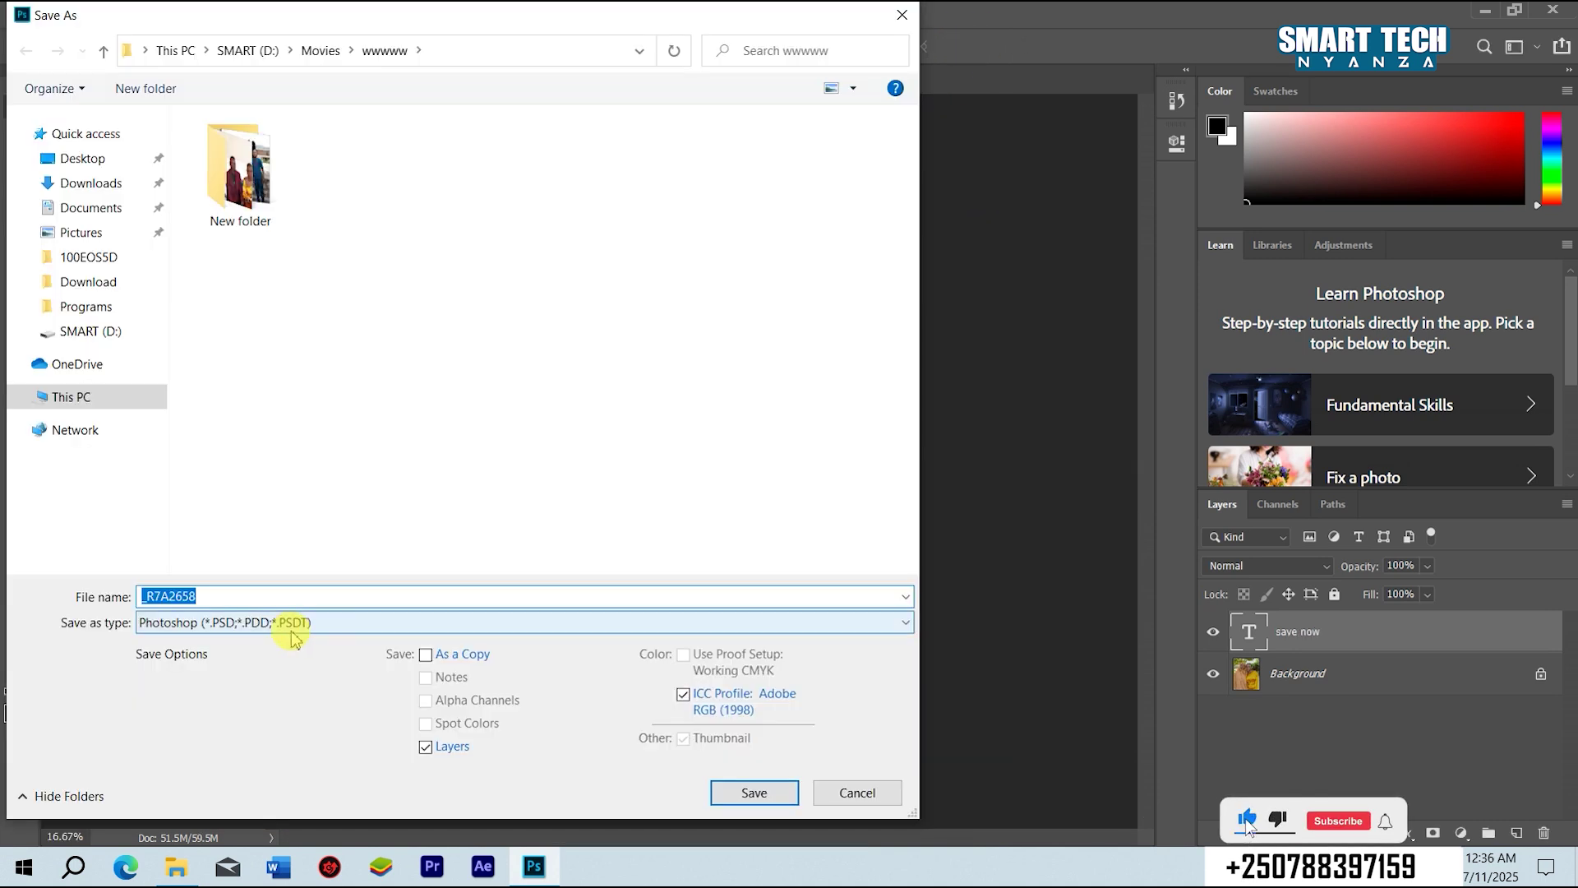
left_click(288, 623)
left_click(312, 421)
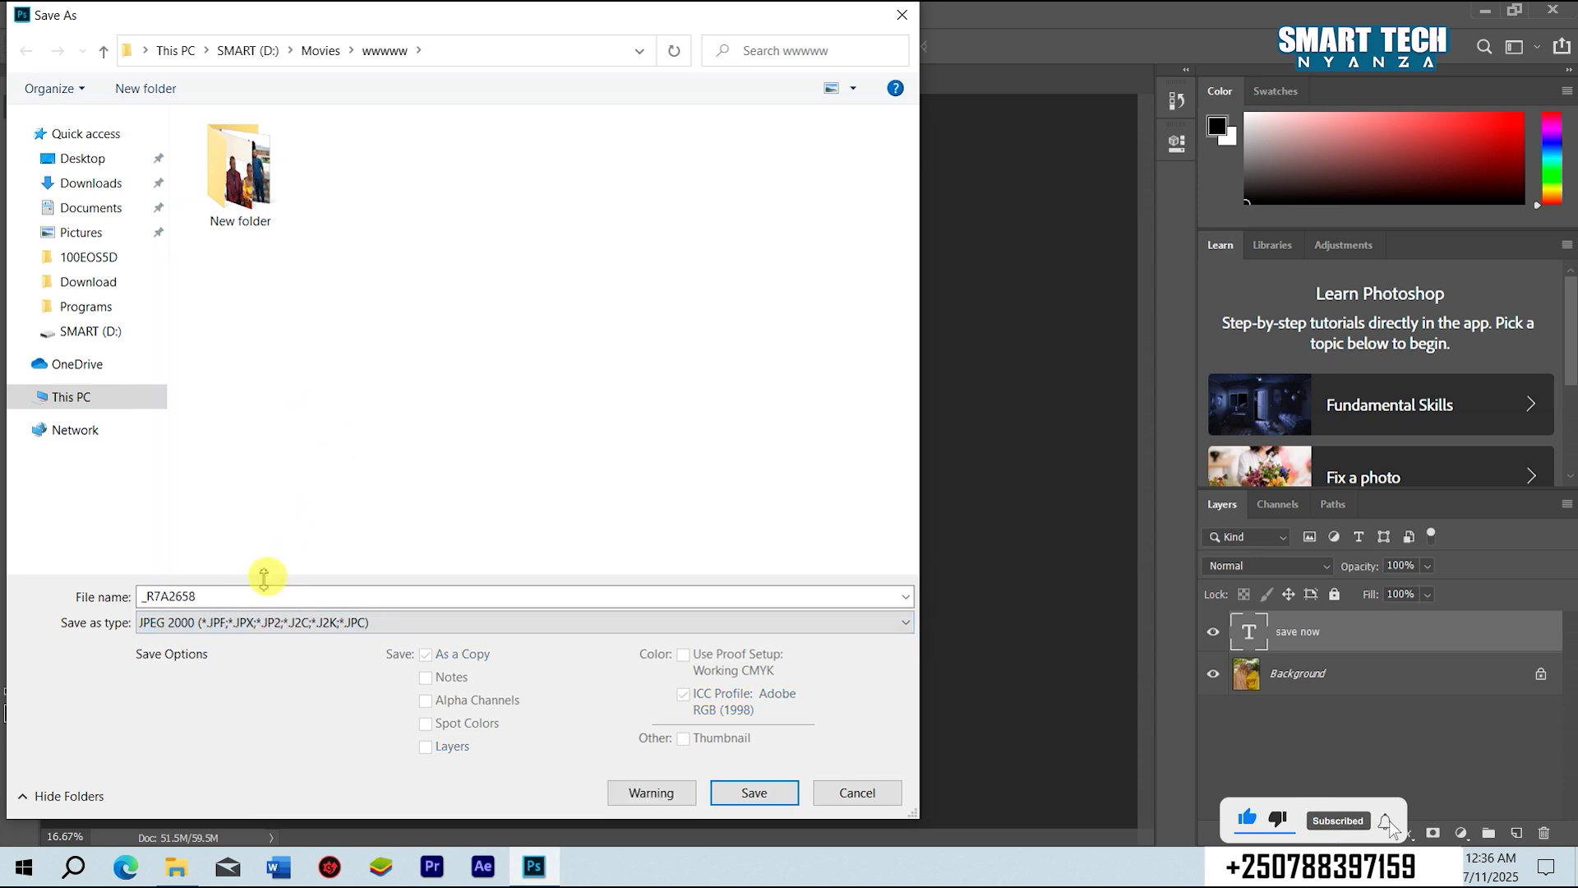
left_click(233, 624)
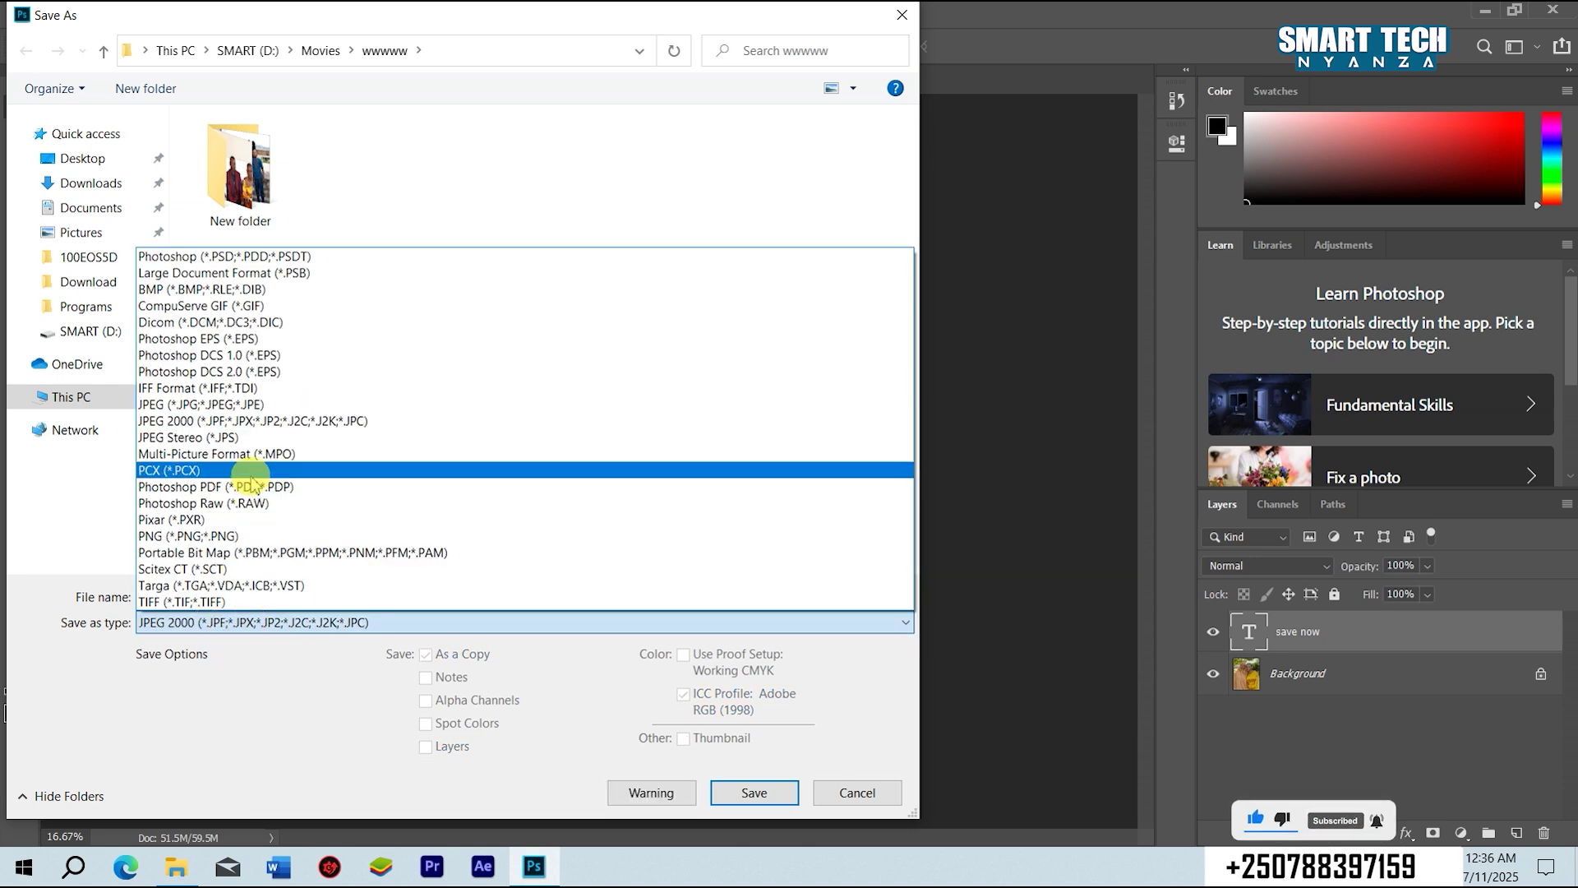
left_click(247, 404)
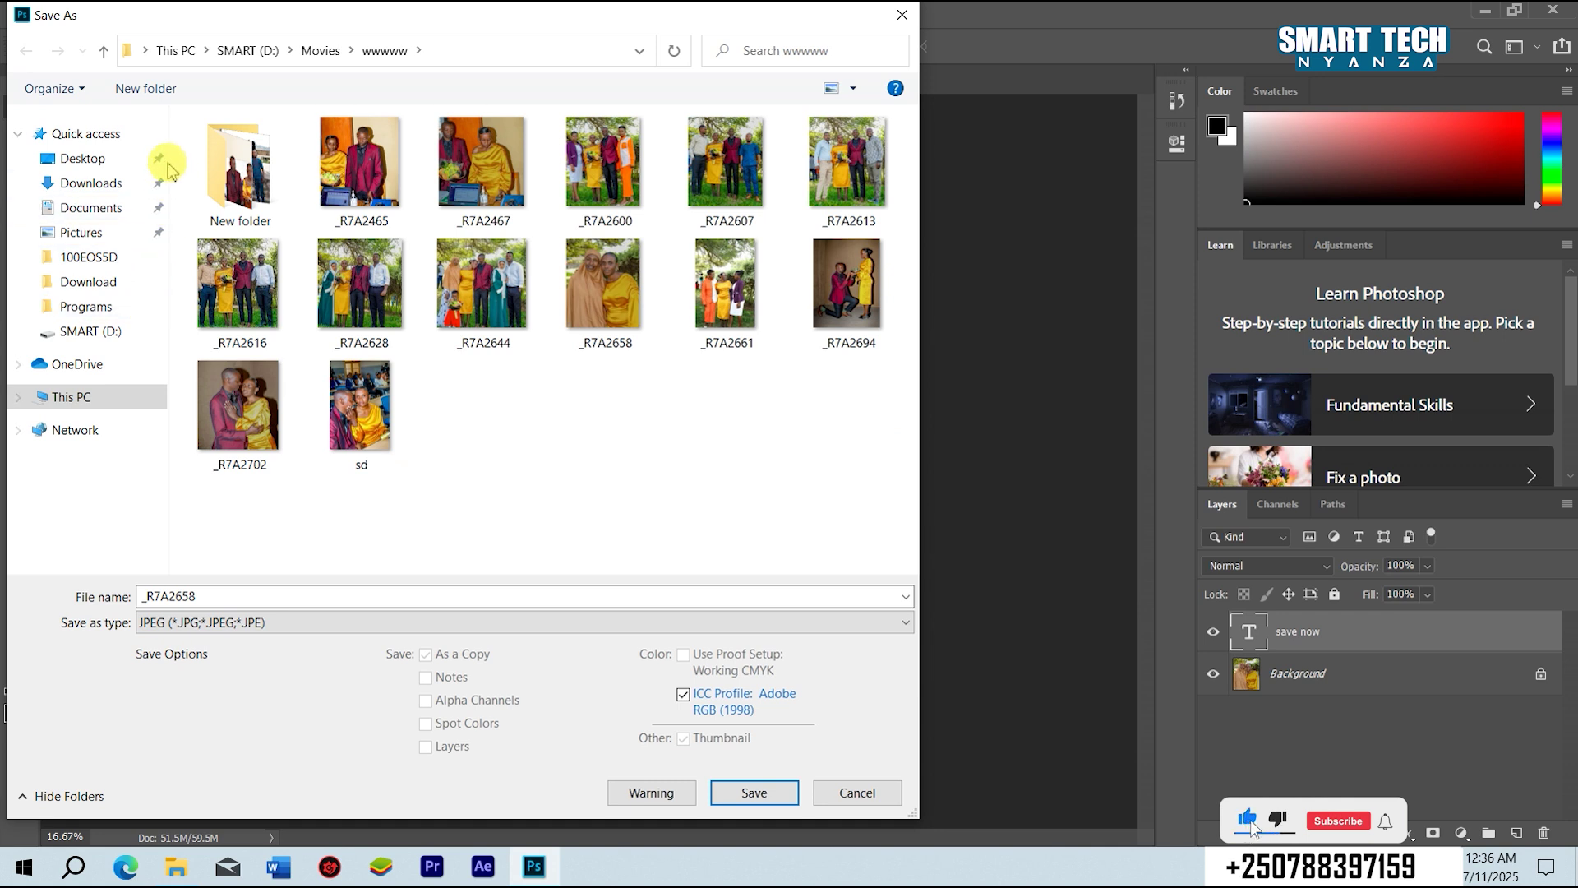
left_click(94, 160)
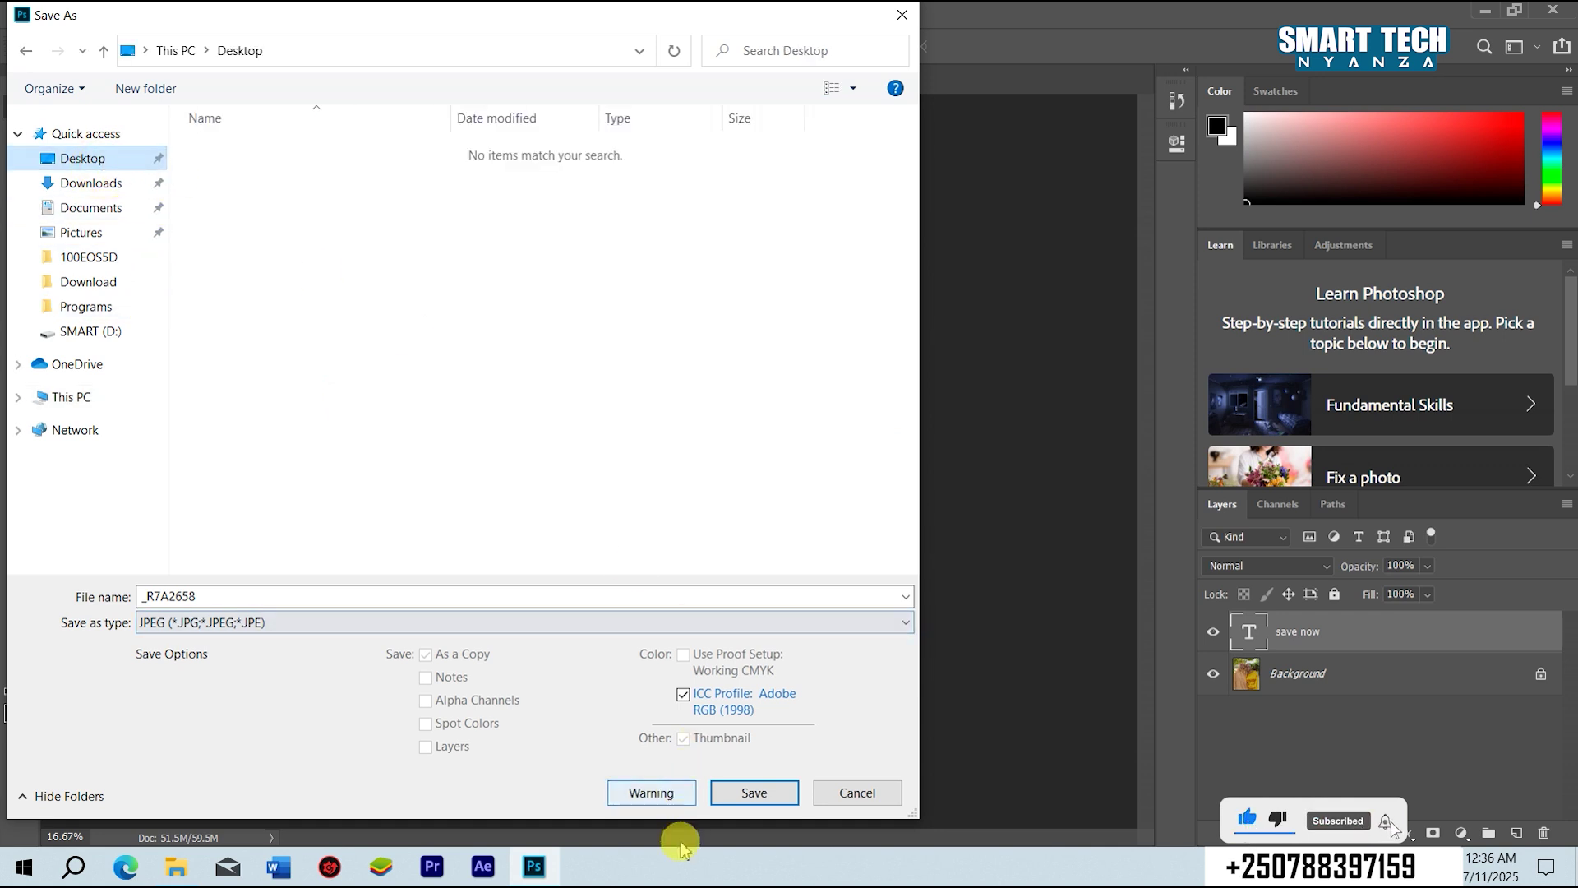
left_click(749, 793)
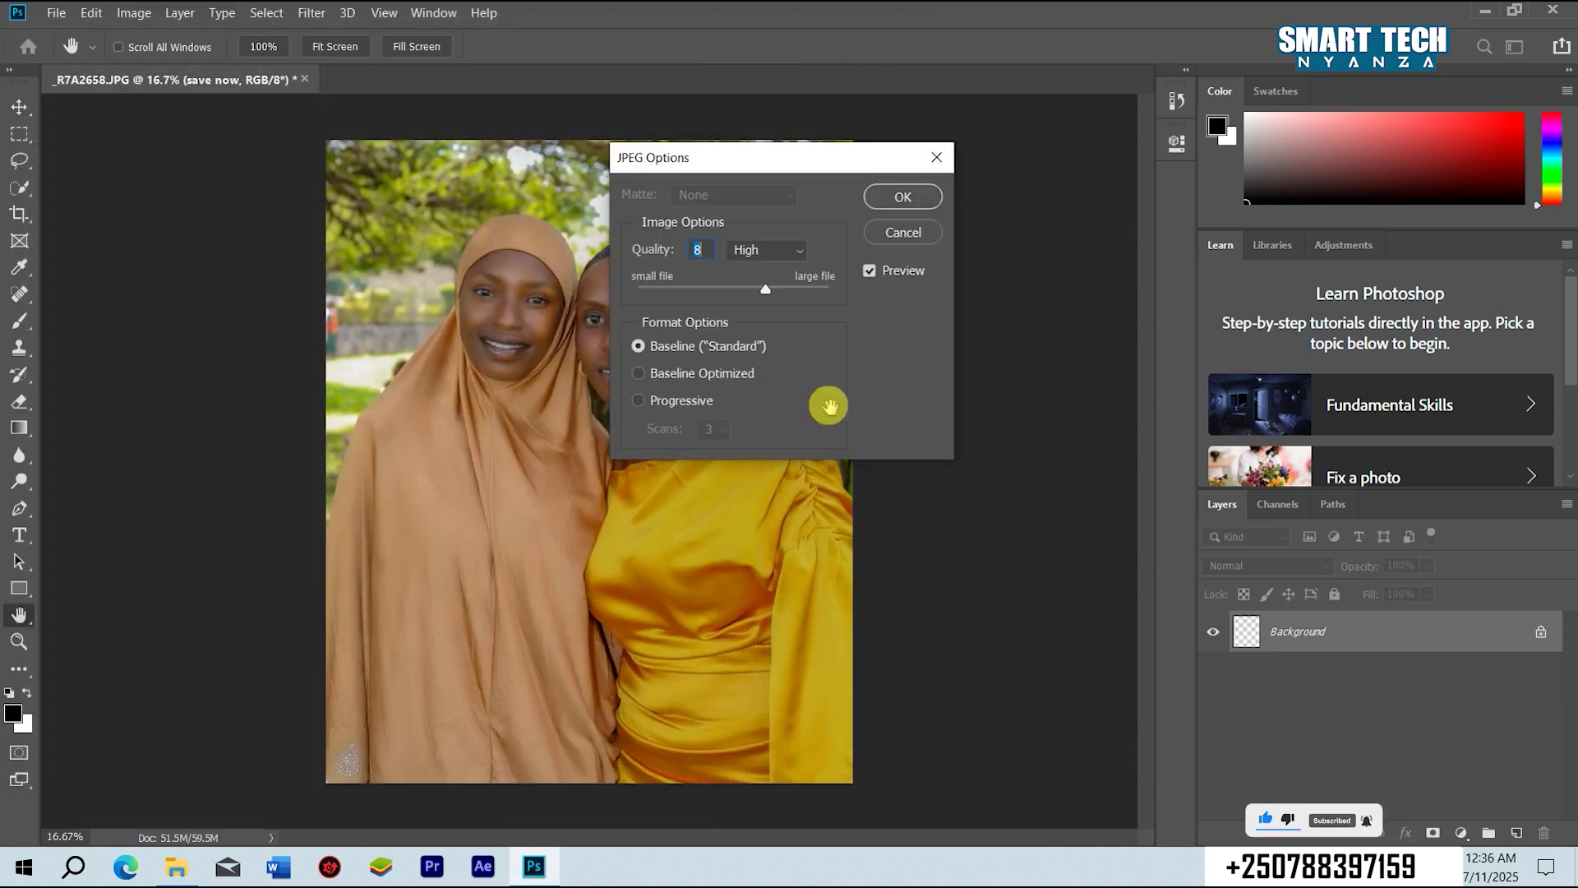